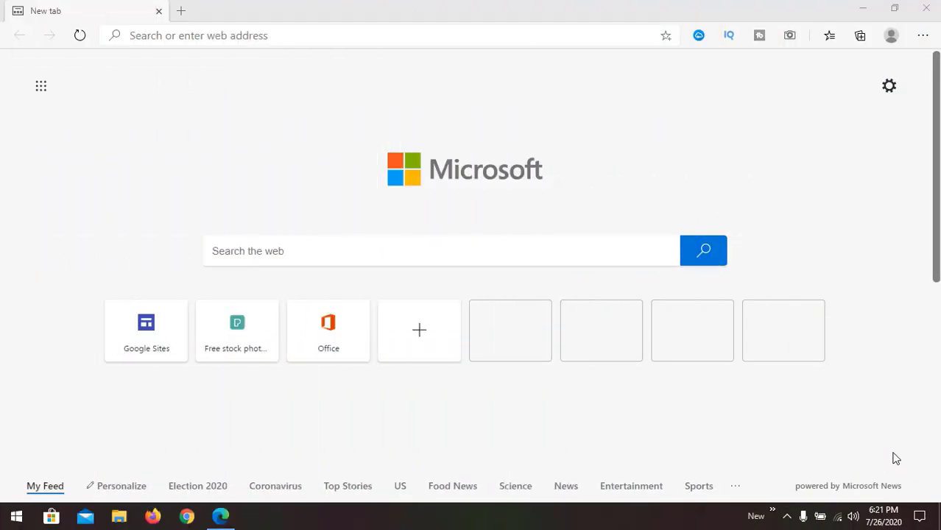
Load sites.google.com in the browser to reach the Google Sites start page.
left_click(339, 38)
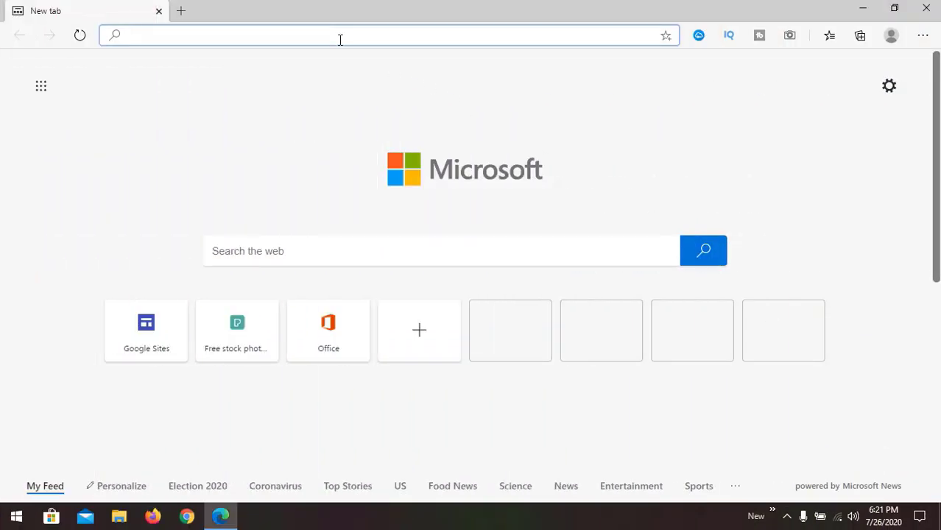
type("sites.google.com")
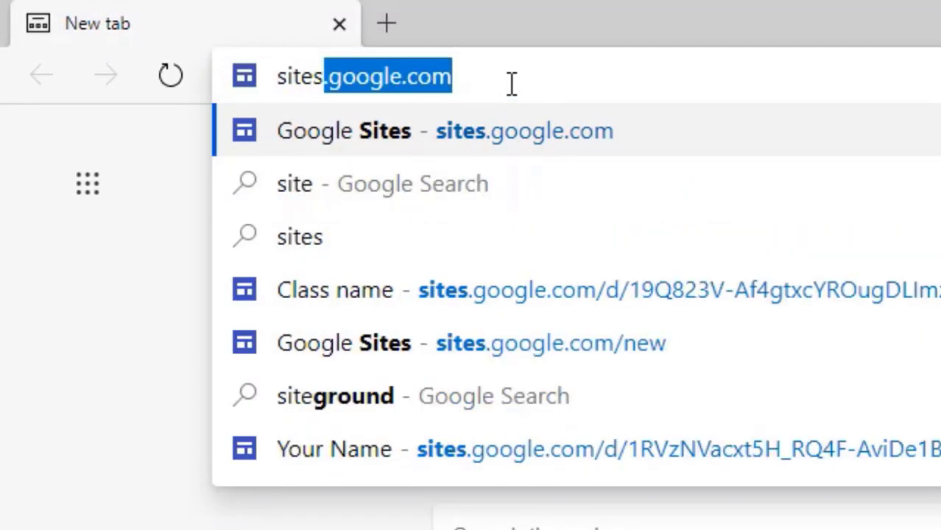
key("Return")
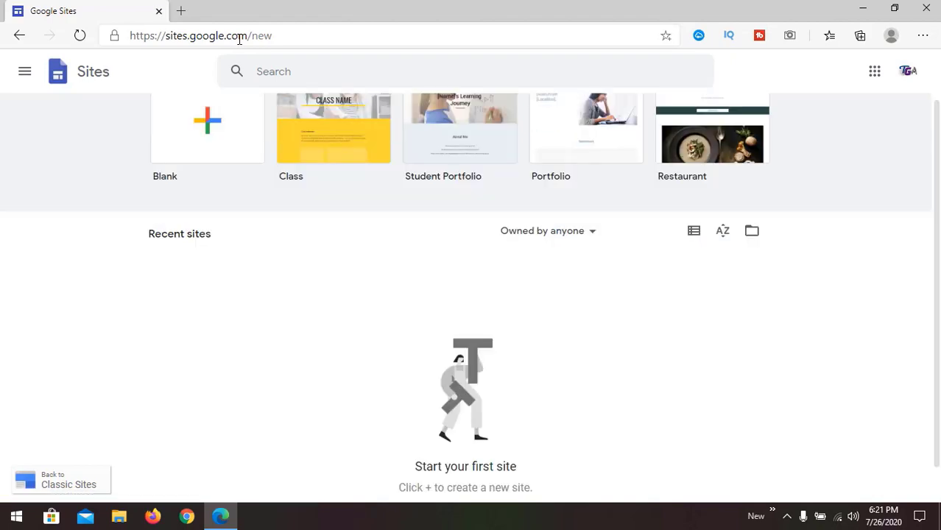
scroll(848, 108, "up", 1)
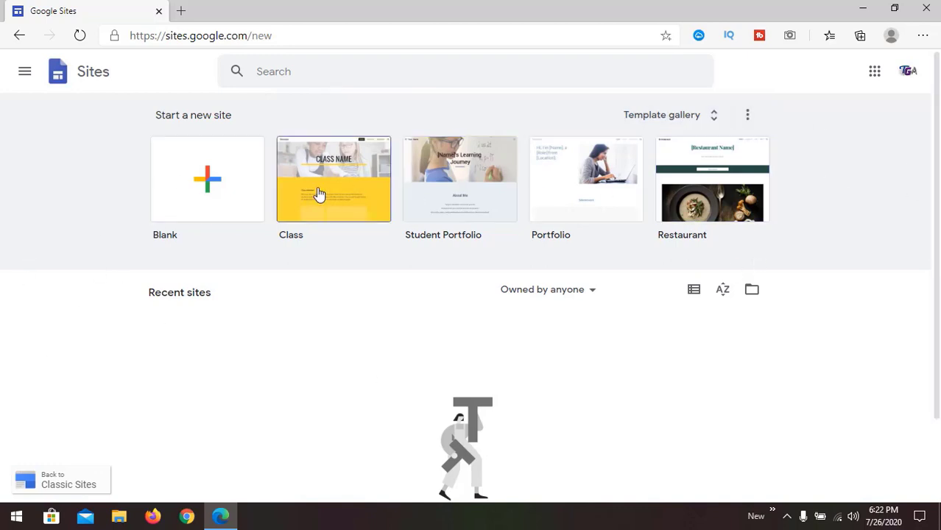
Browse the template gallery to the Education group and pick the Class template.
left_click(688, 127)
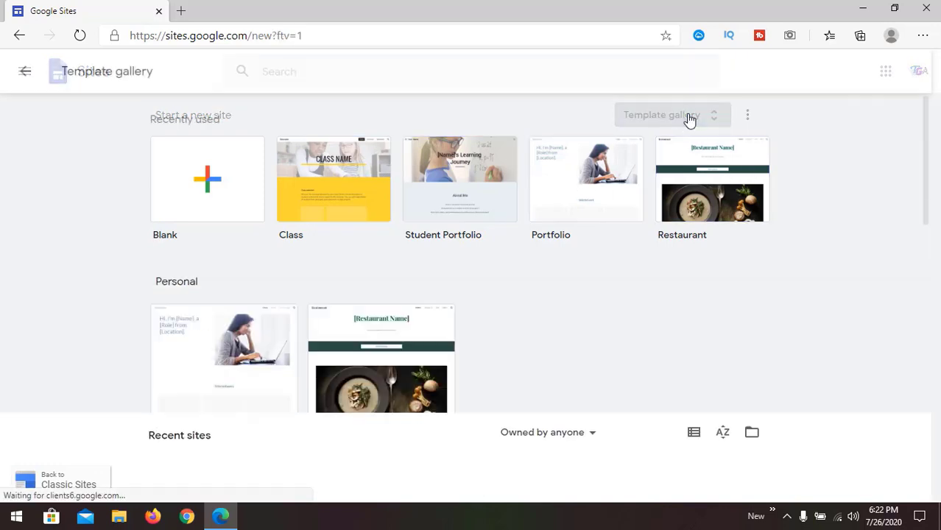
scroll(631, 311, "down", 3)
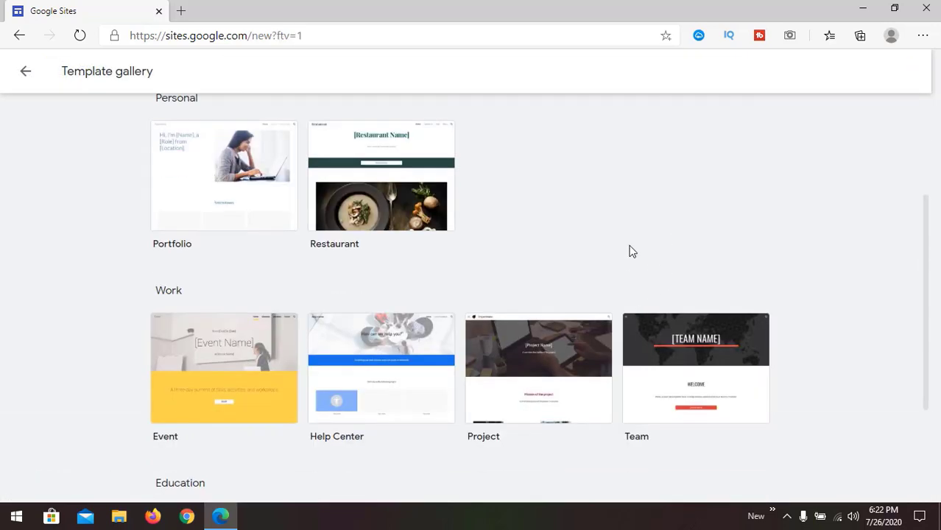
scroll(640, 257, "down", 2)
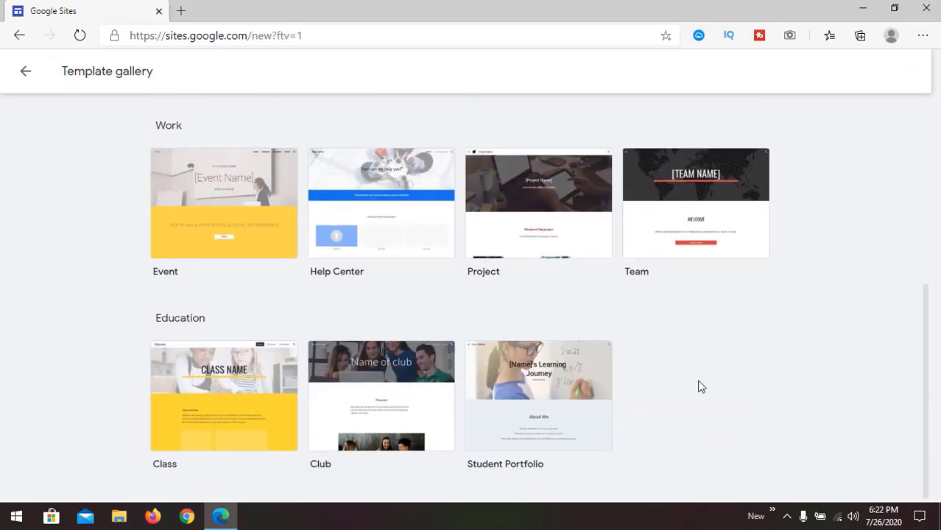
left_click_drag(926, 374, 935, 406)
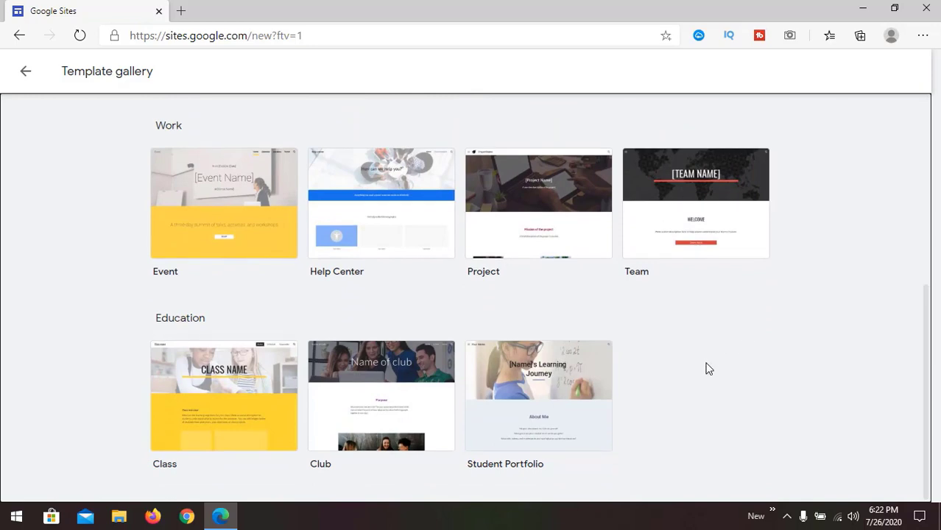
scroll(836, 336, "up", 5)
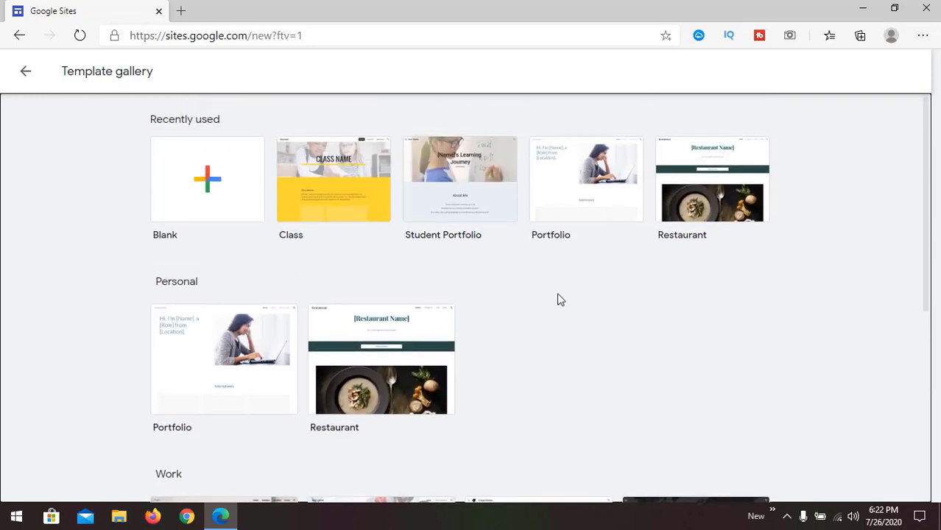
left_click_drag(930, 243, 911, 451)
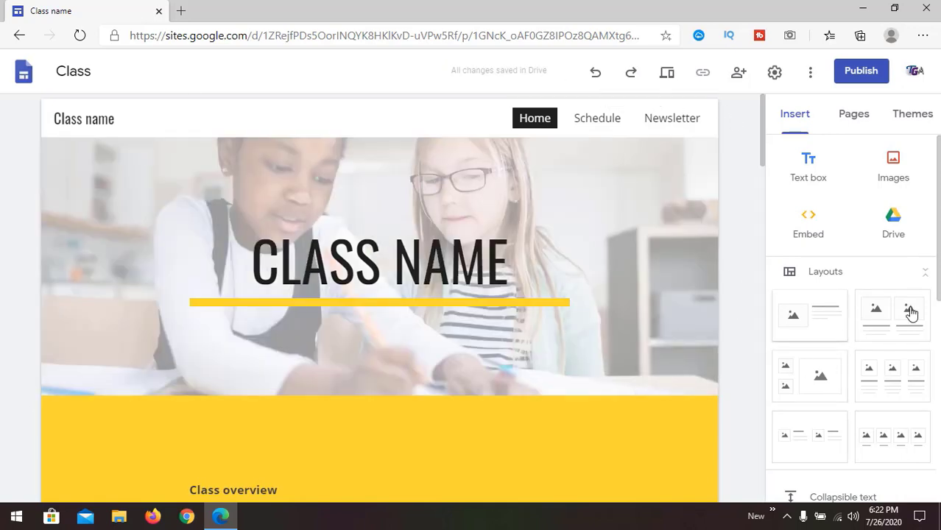
Set the Home page header background to the Gallery's typewriter keys photo.
scroll(938, 288, "down", 2)
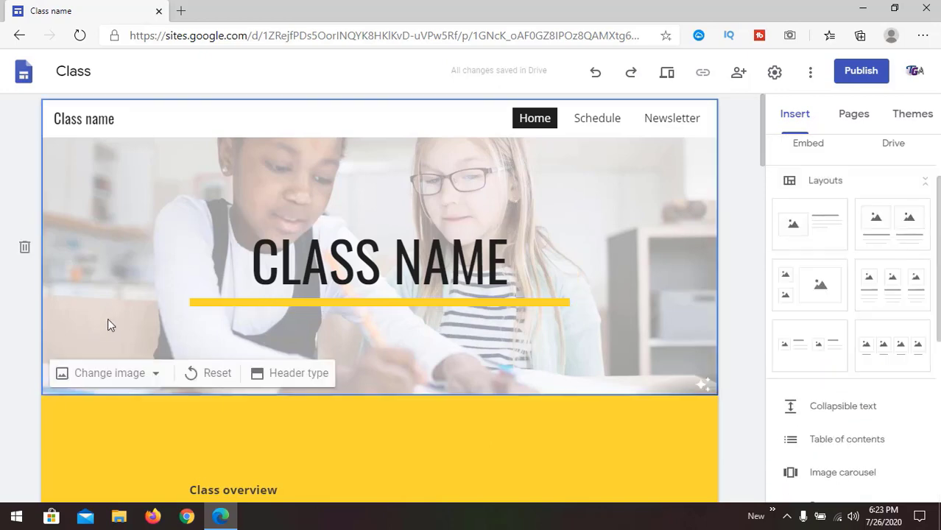
left_click(148, 377)
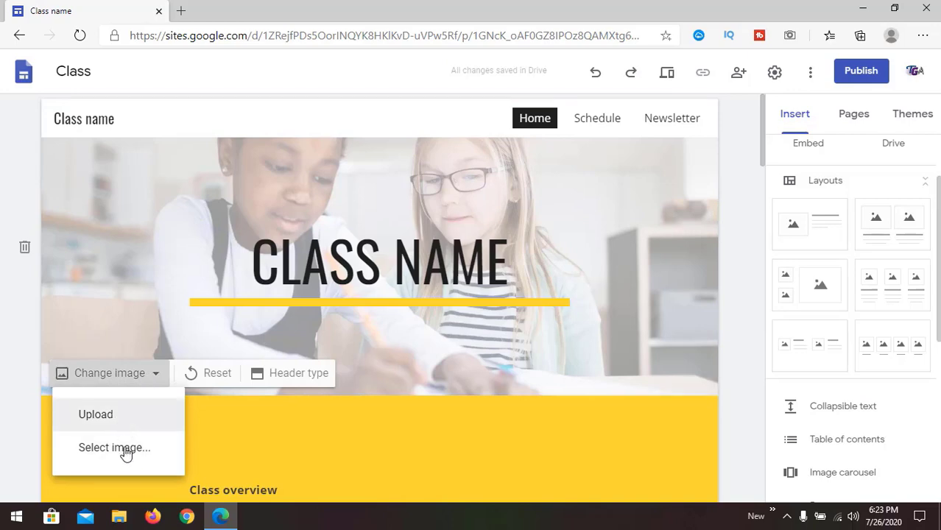
left_click(126, 452)
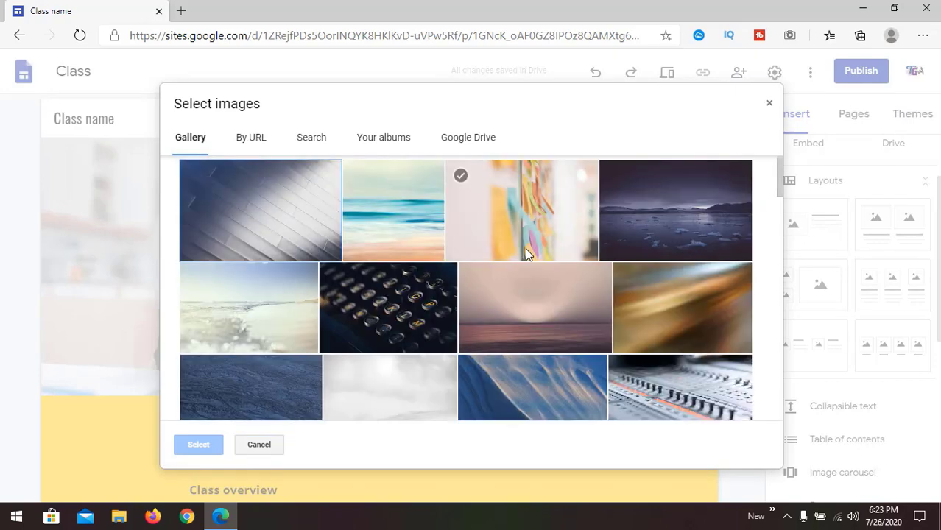
scroll(477, 294, "down", 3)
scroll(479, 294, "down", 10)
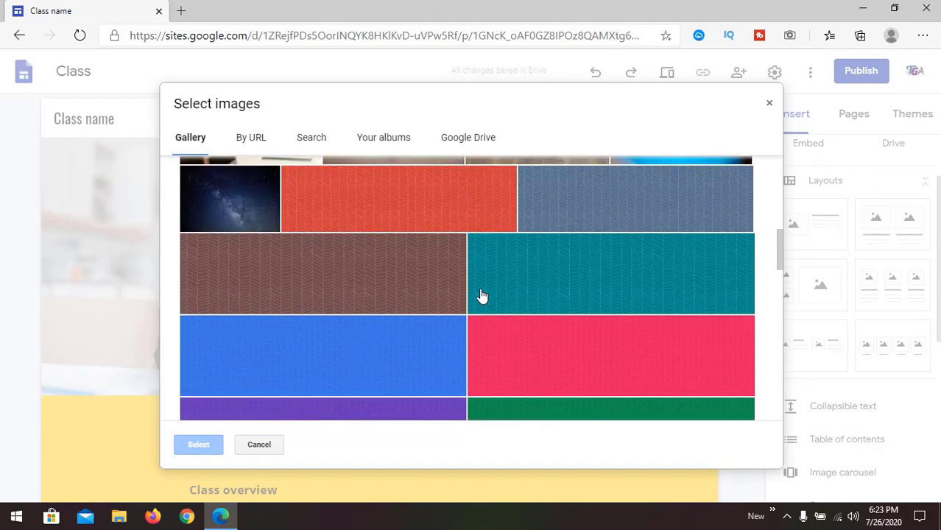
scroll(484, 302, "up", 2)
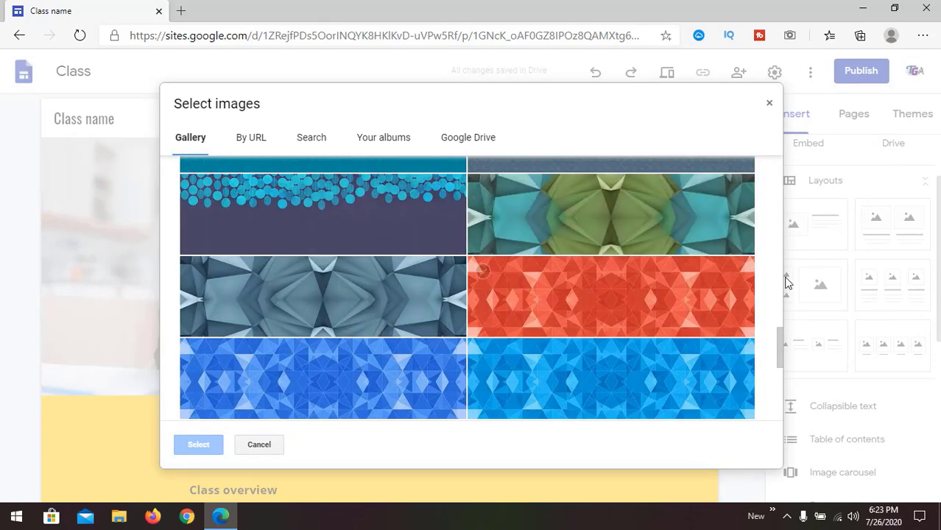
left_click_drag(775, 356, 566, 122)
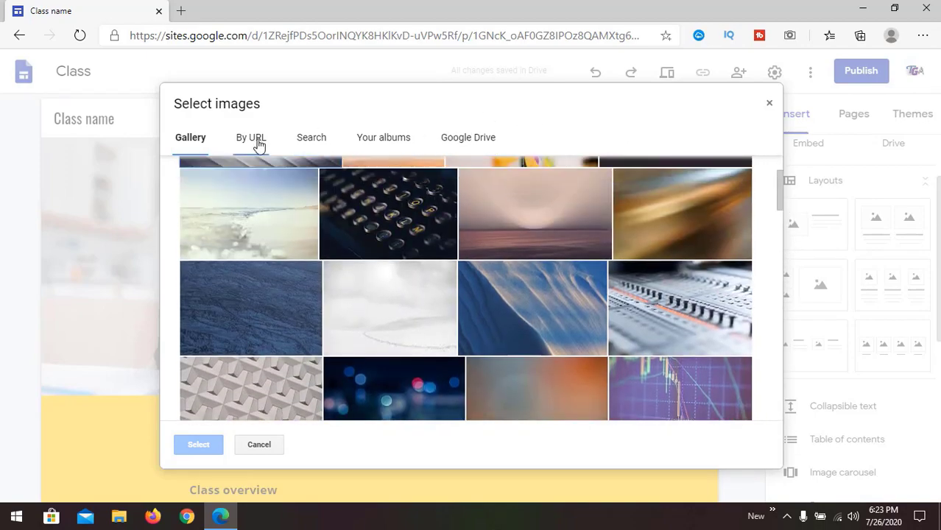
left_click(304, 147)
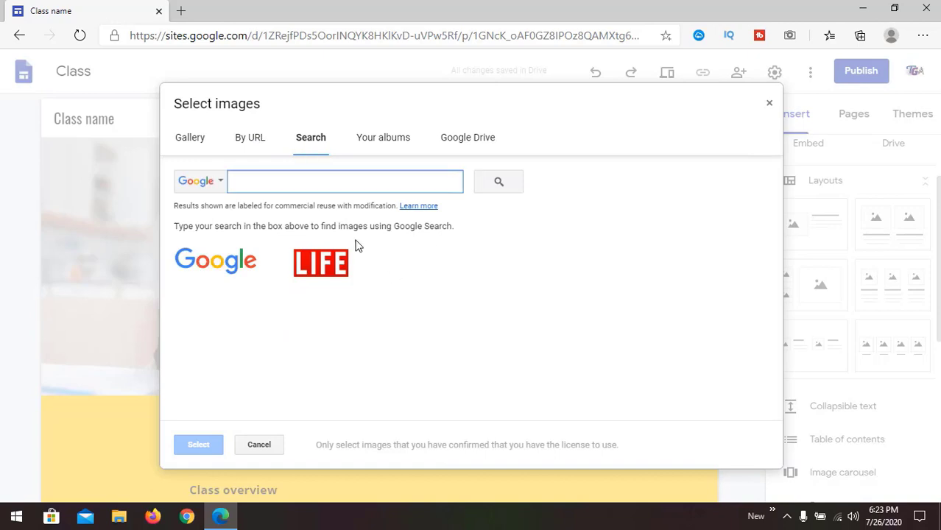
left_click(190, 137)
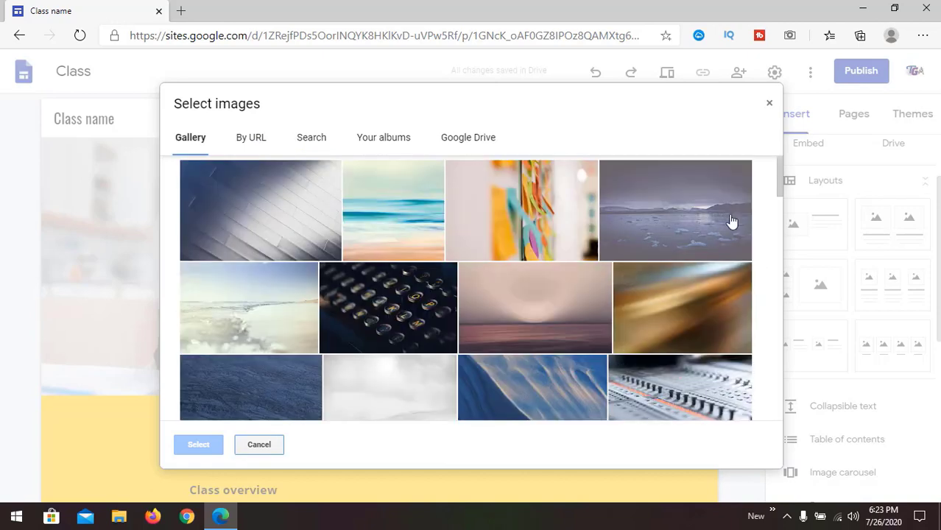
left_click(449, 302)
left_click(198, 446)
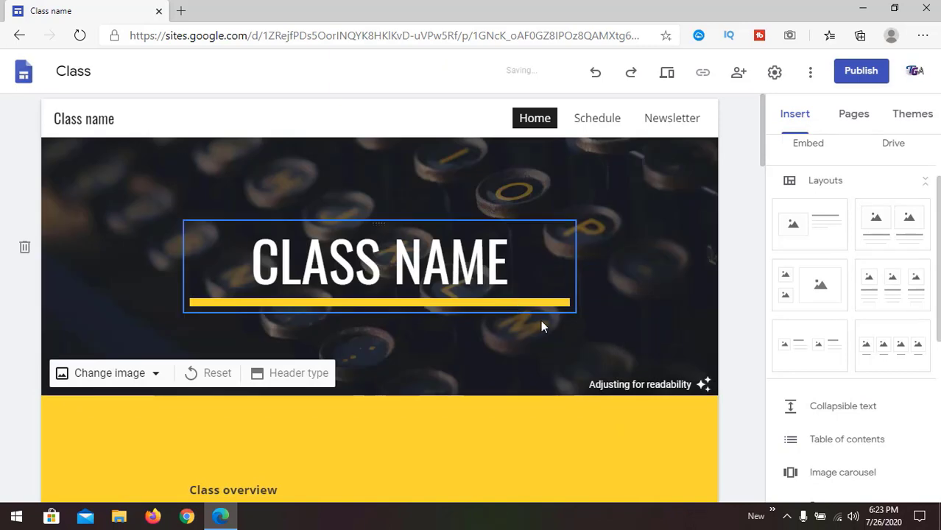
Replace the CLASS NAME placeholder title with COMPUTER CLASS.
triple_click(477, 267)
key("Escape")
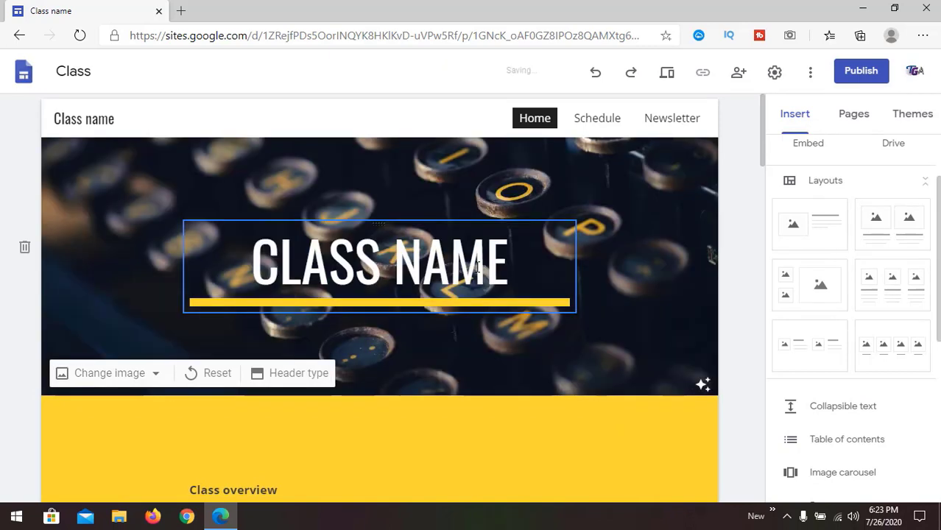
triple_click(477, 266)
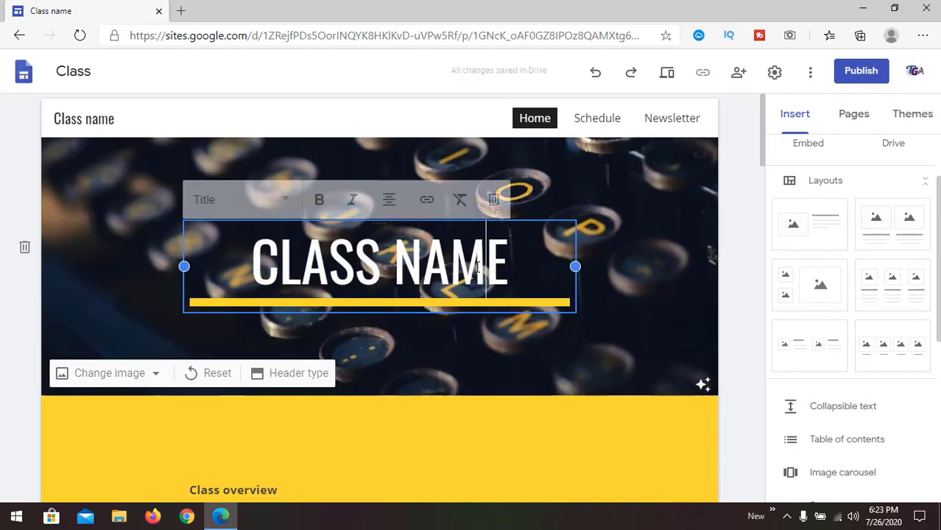
type("COMP")
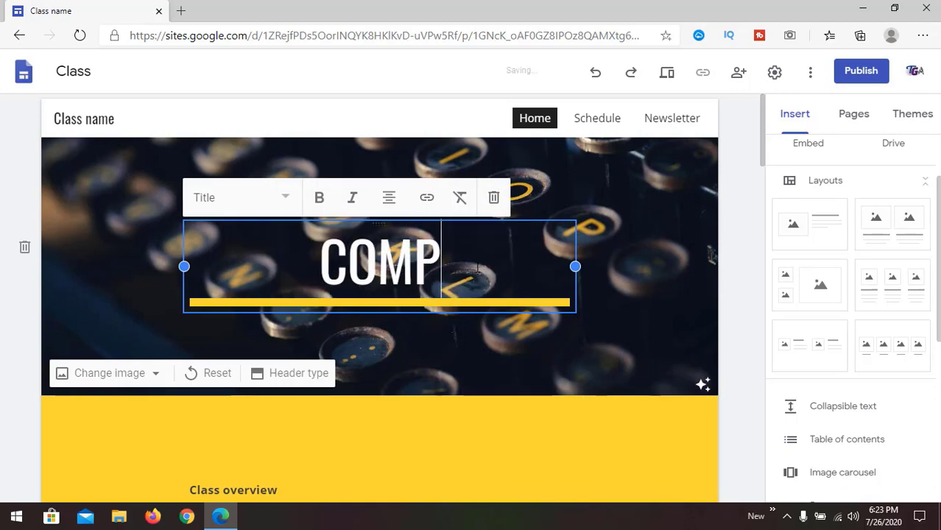
type("UTER CLASS")
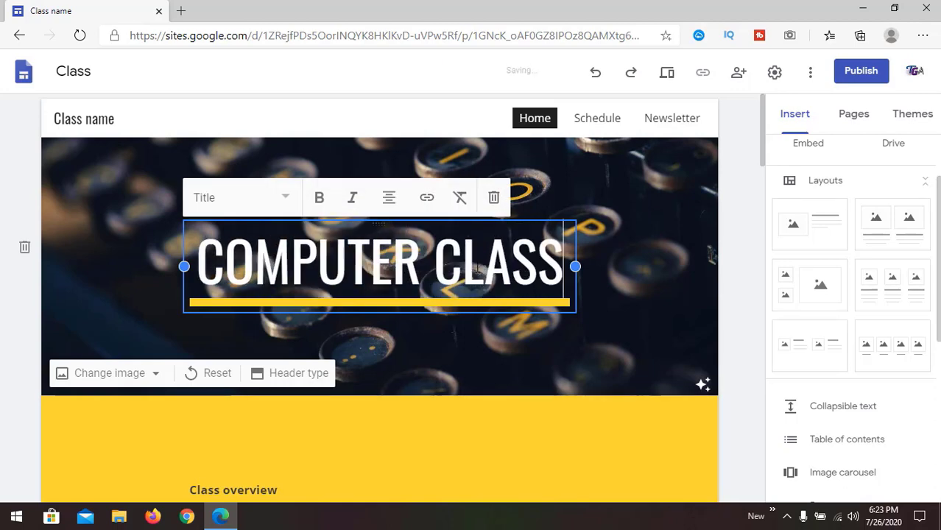
left_click(313, 357)
Try the header styles and settle on the Banner header type.
left_click(299, 374)
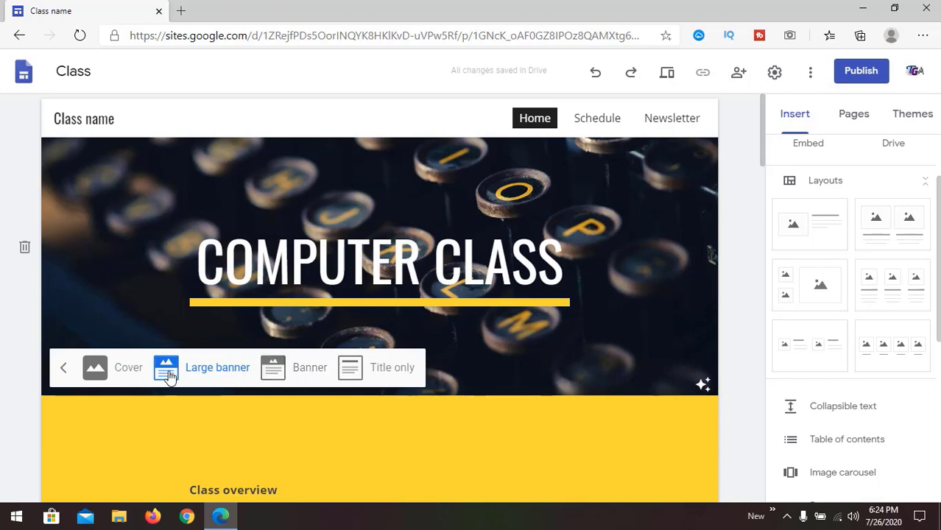
left_click(132, 376)
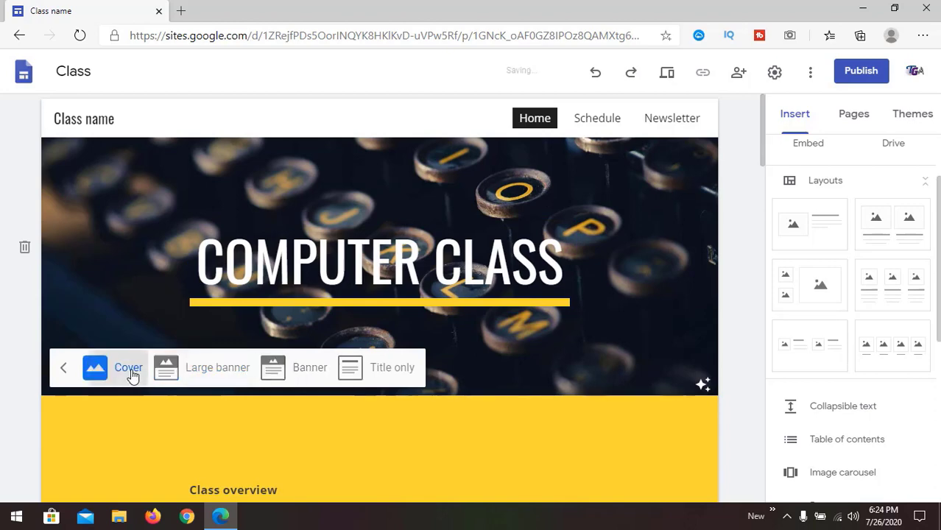
left_click(231, 487)
left_click(307, 374)
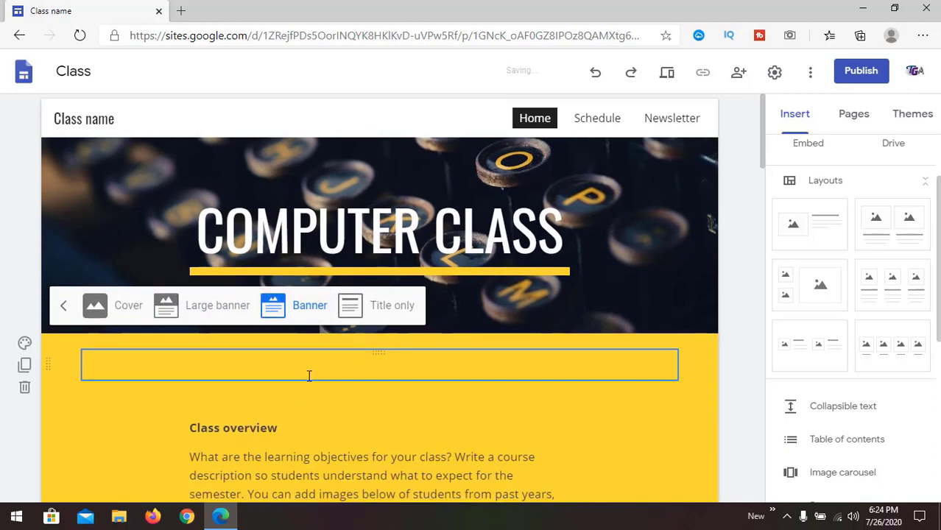
left_click(387, 309)
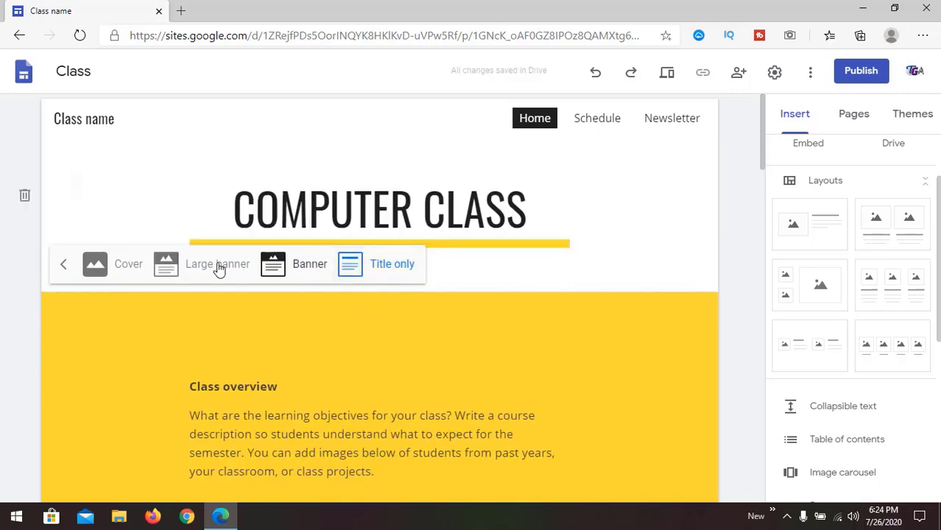
left_click(298, 268)
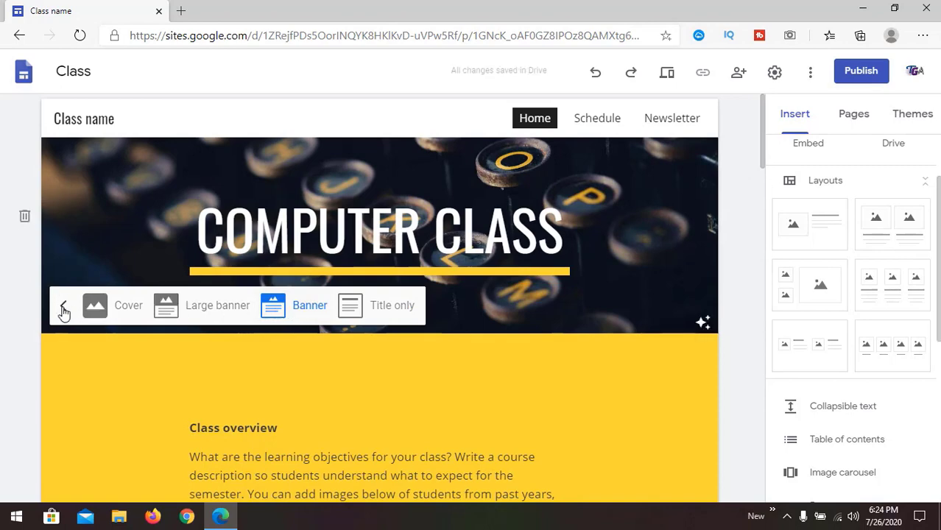
left_click(64, 309)
left_click(566, 250)
Insert the four-image layout and drag it just below the COMPUTER CLASS banner.
scroll(368, 287, "down", 3)
left_click(255, 288)
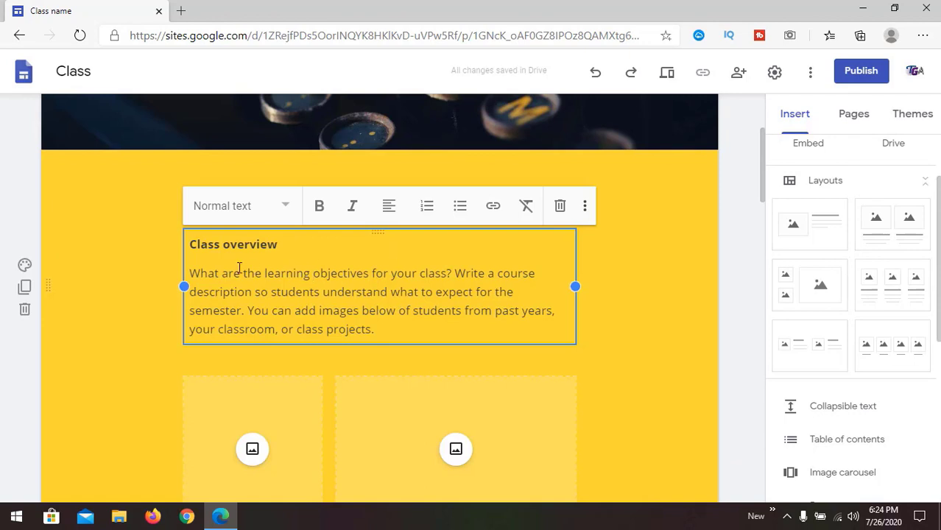
scroll(287, 271, "down", 1)
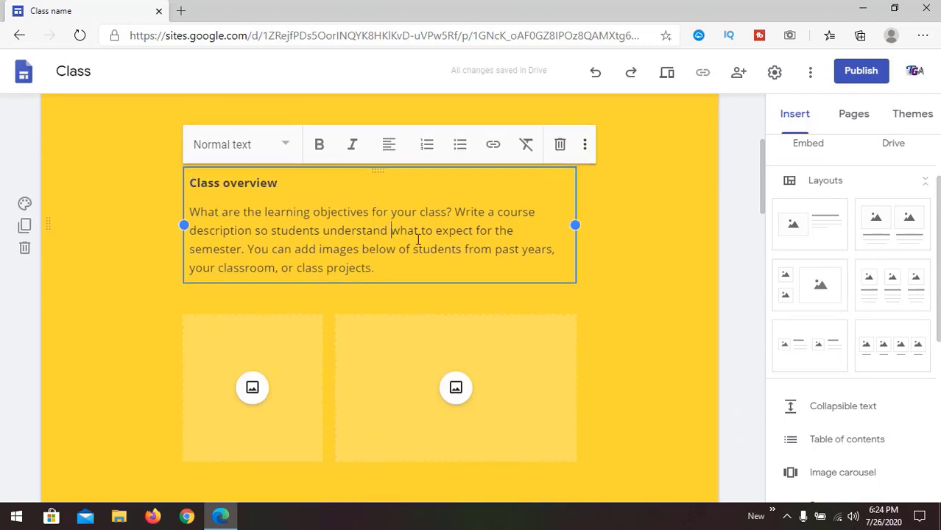
scroll(306, 228, "up", 1)
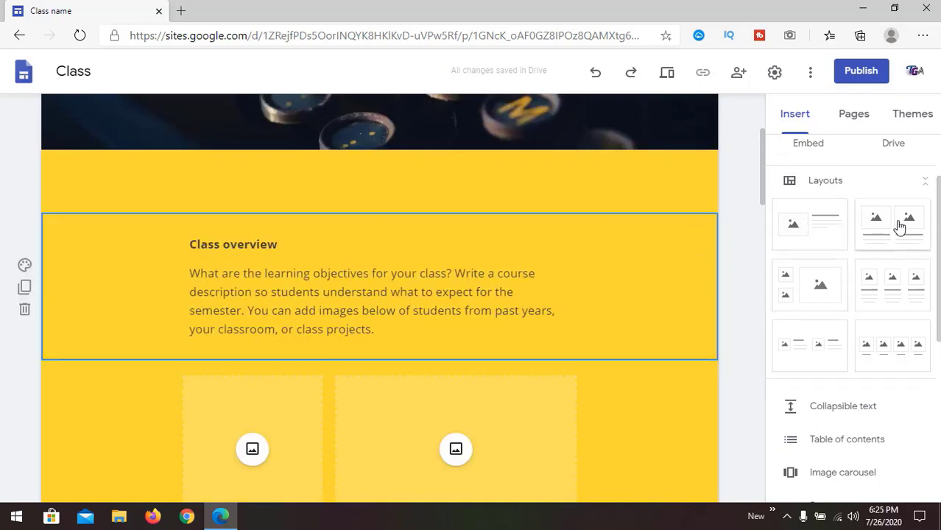
left_click(882, 353)
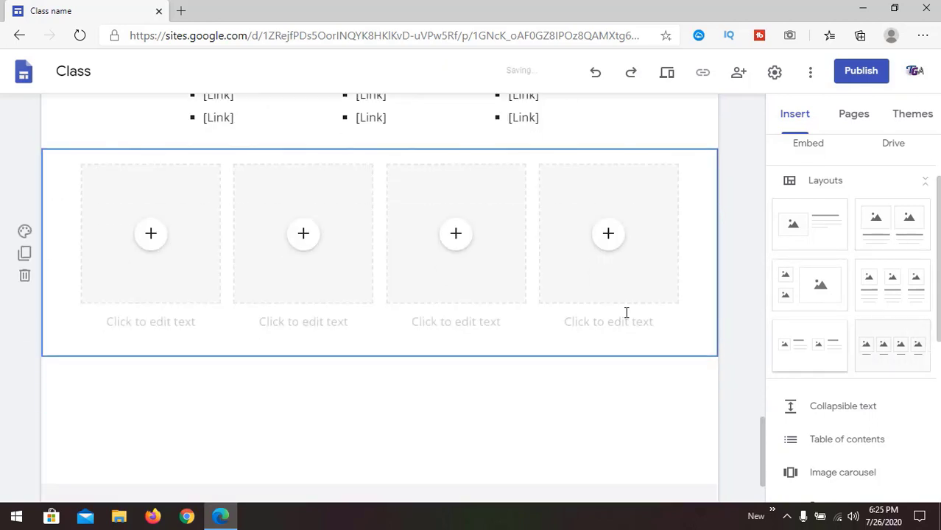
left_click_drag(46, 256, 47, 354)
Start a YouTube embed in the first placeholder and open a new browser tab.
scroll(422, 361, "down", 2)
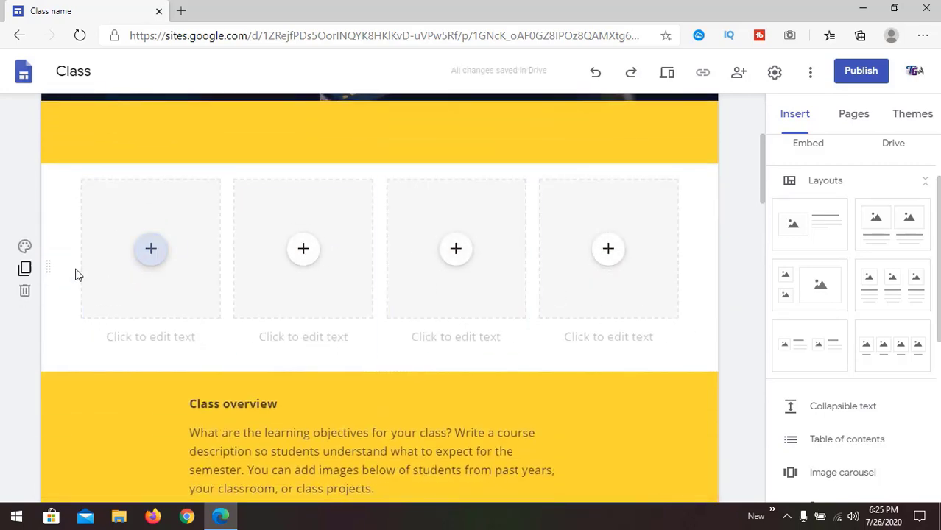
left_click(156, 248)
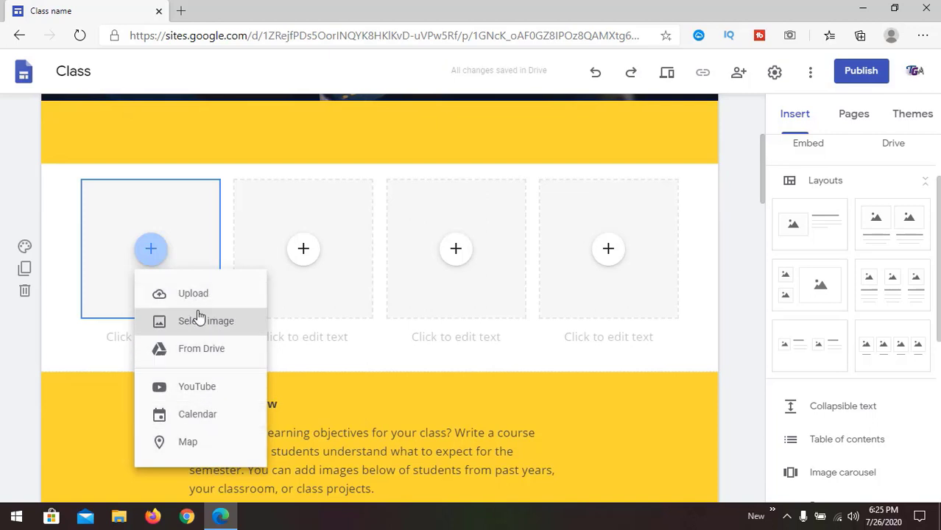
left_click(209, 387)
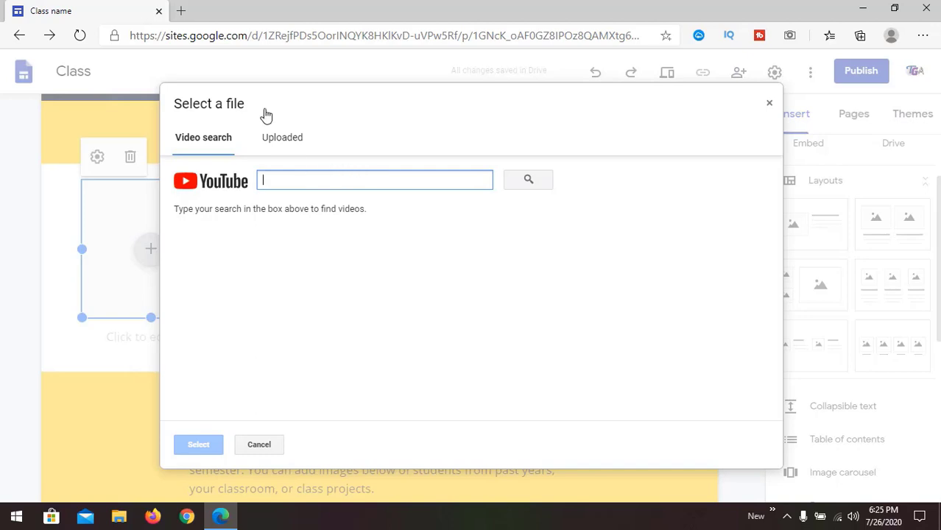
left_click(182, 11)
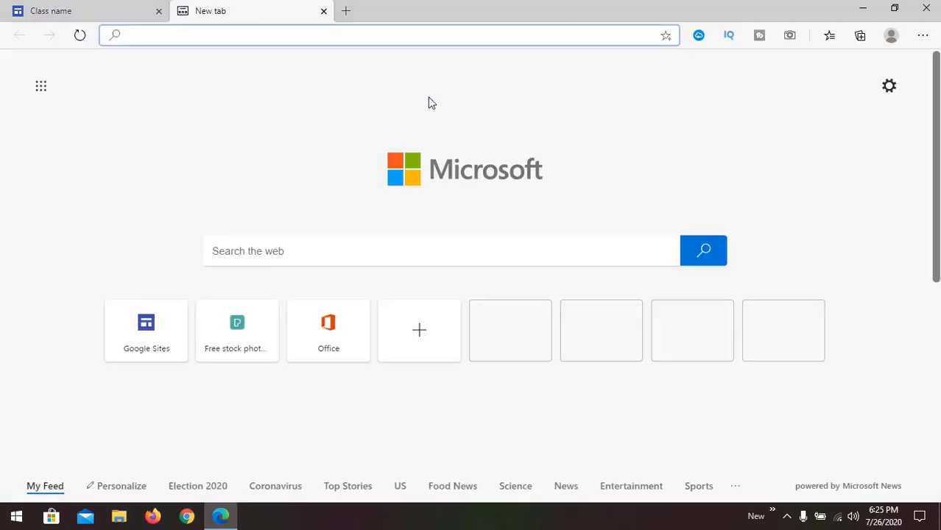
Search 'google siteyou' and copy the Your online goals video's address.
type("google site")
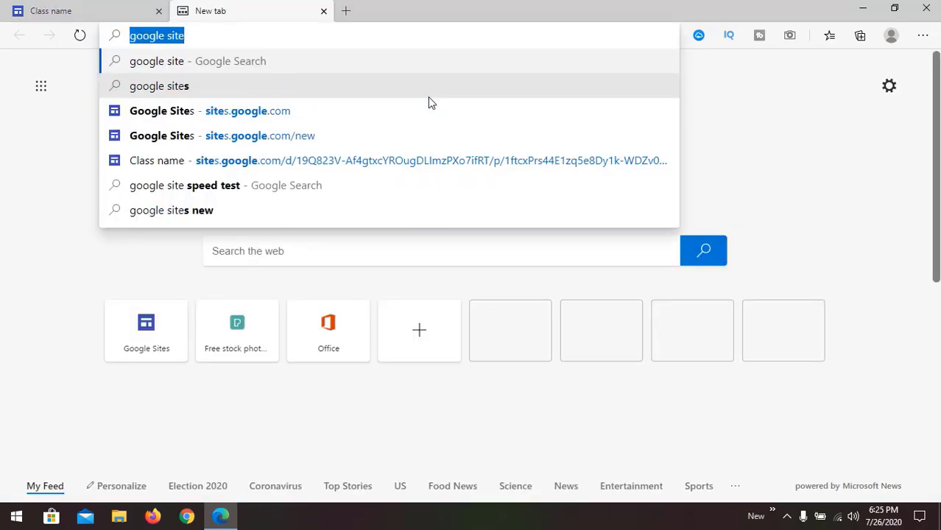
type("youtube.com/watch?v=ww-R-unJfVw")
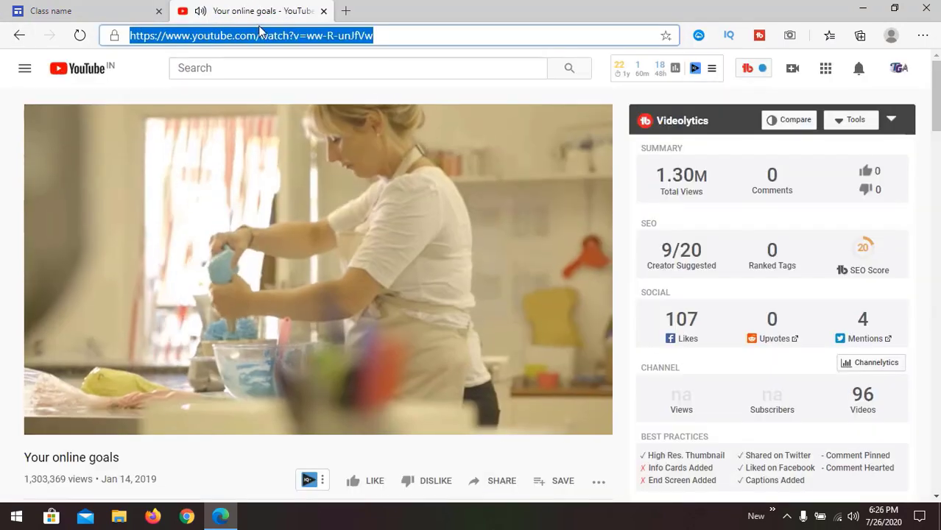
right_click(262, 36)
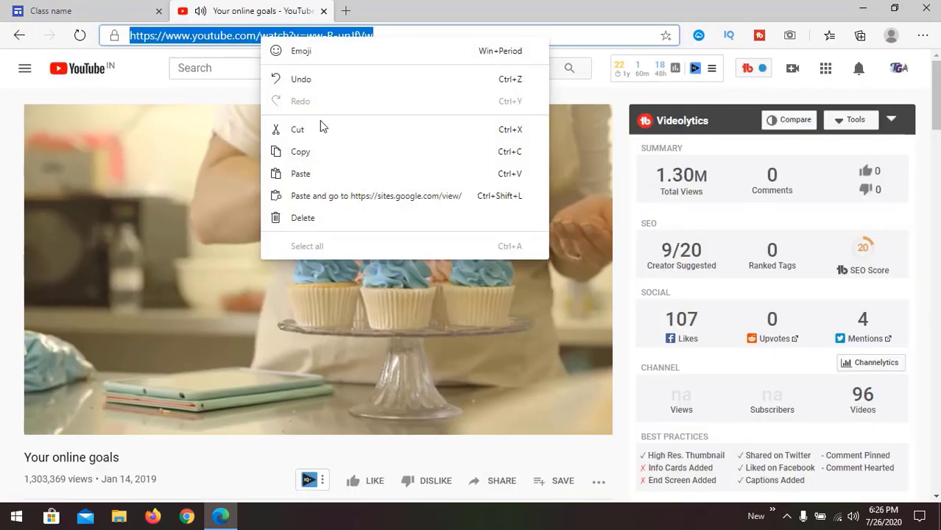
left_click(320, 150)
Paste the copied video address into the YouTube search and select Your online goals.
left_click(323, 11)
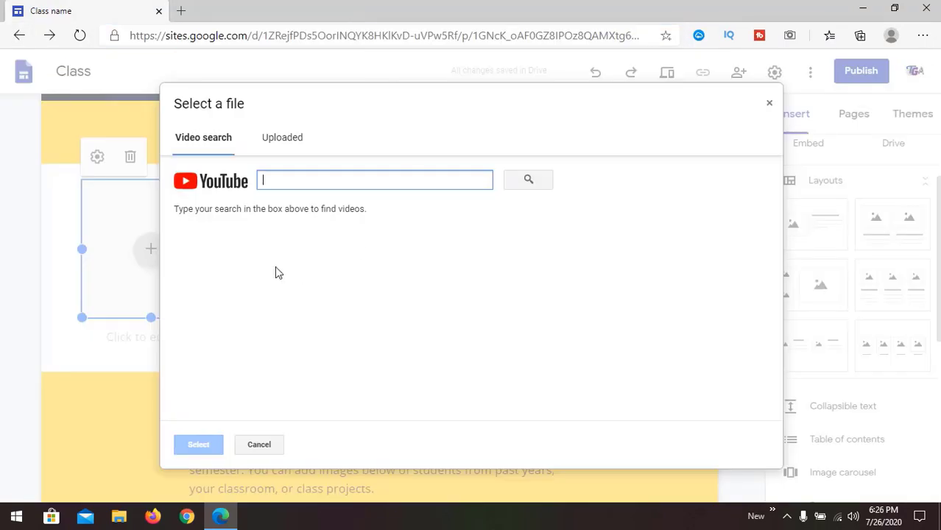
right_click(305, 186)
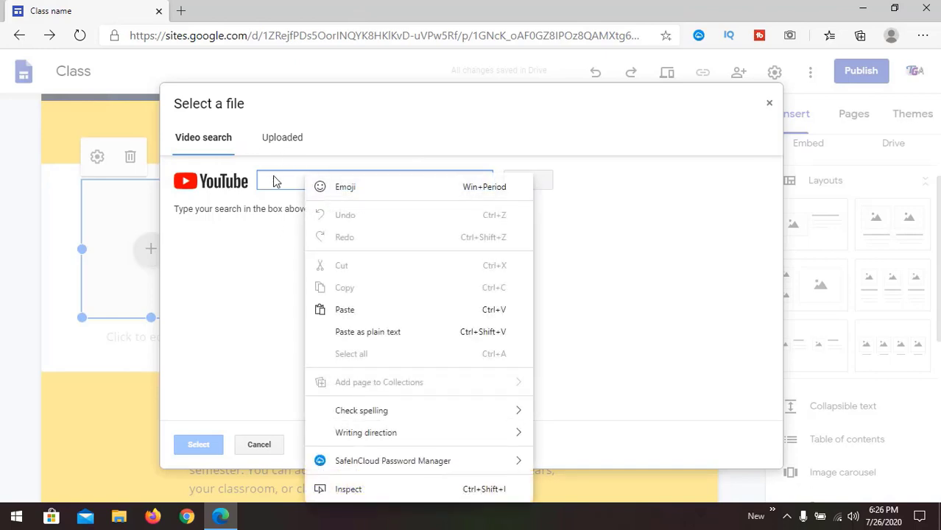
left_click(365, 322)
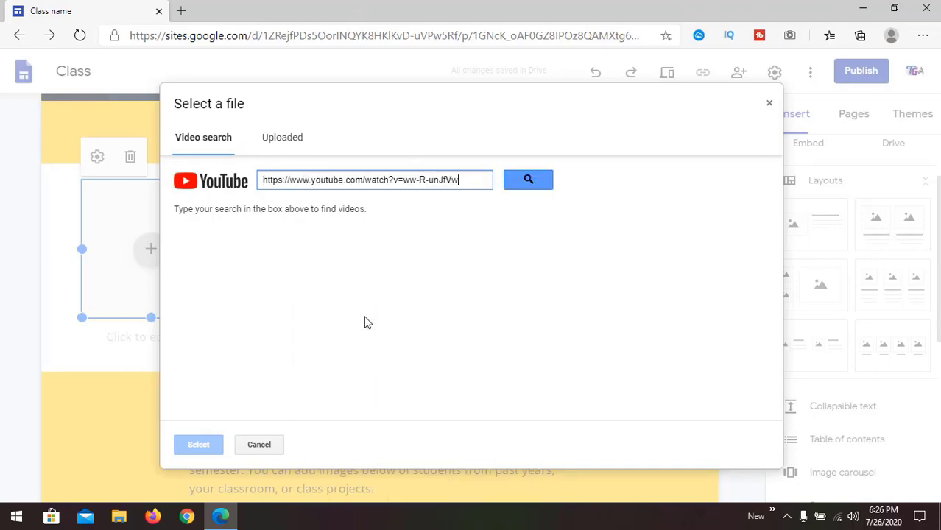
left_click(529, 181)
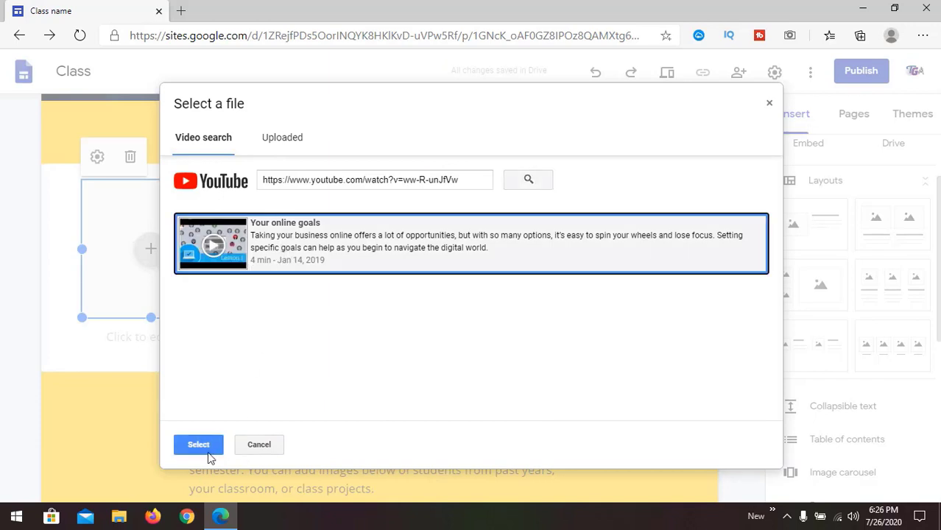
left_click(203, 448)
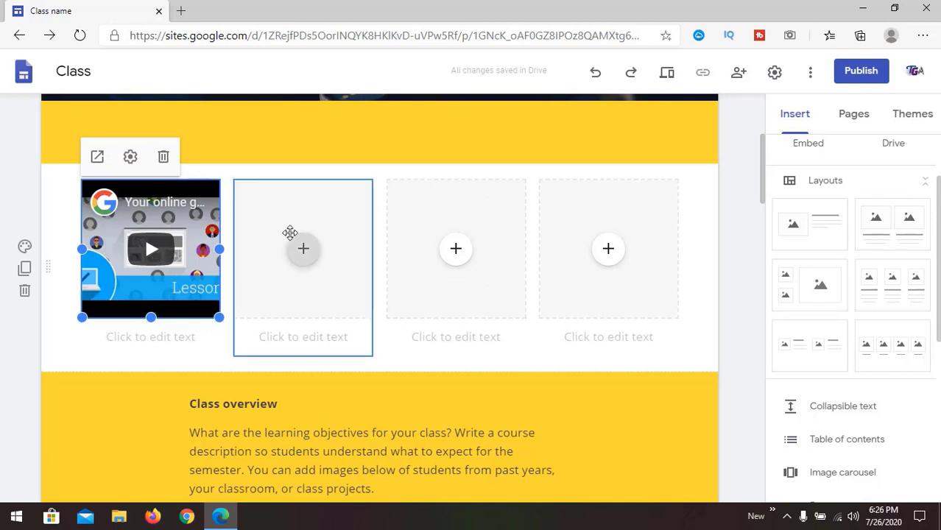
Embed the Contacts calendar in the second placeholder, then preview the site.
left_click(309, 248)
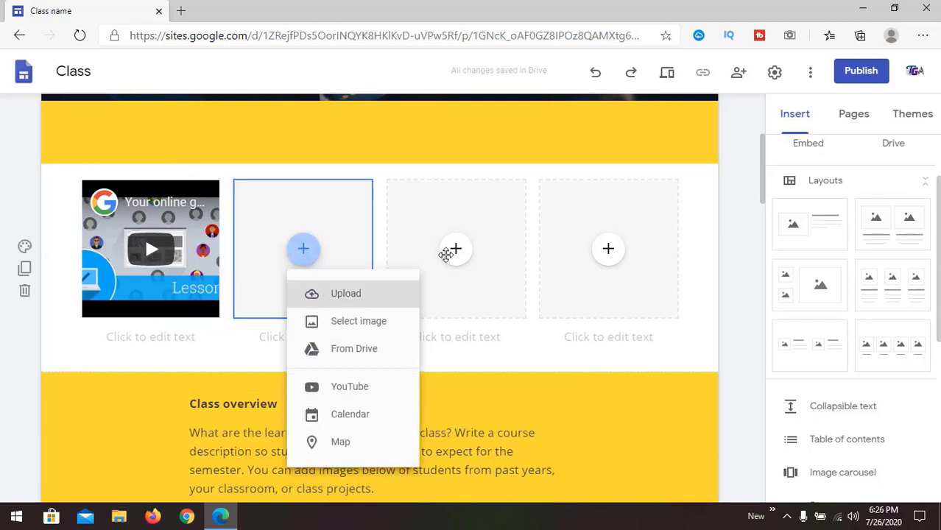
left_click(350, 415)
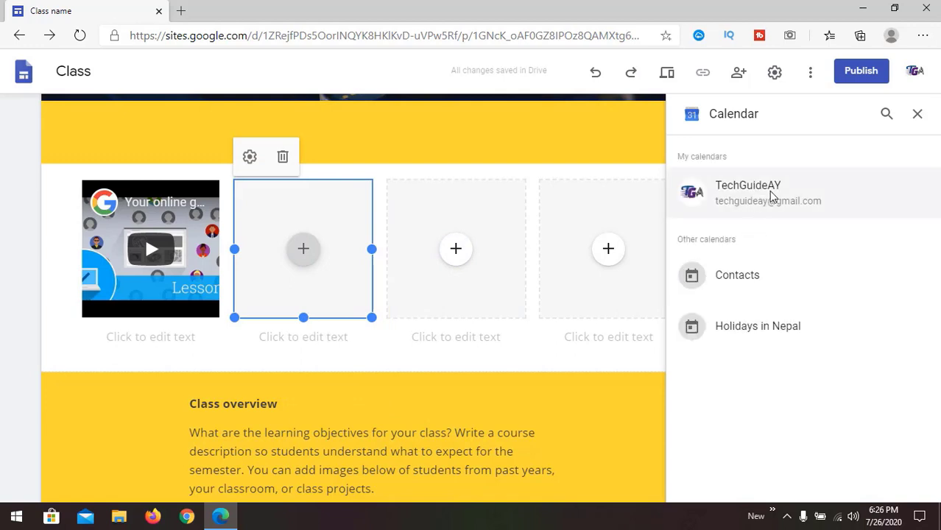
left_click(760, 193)
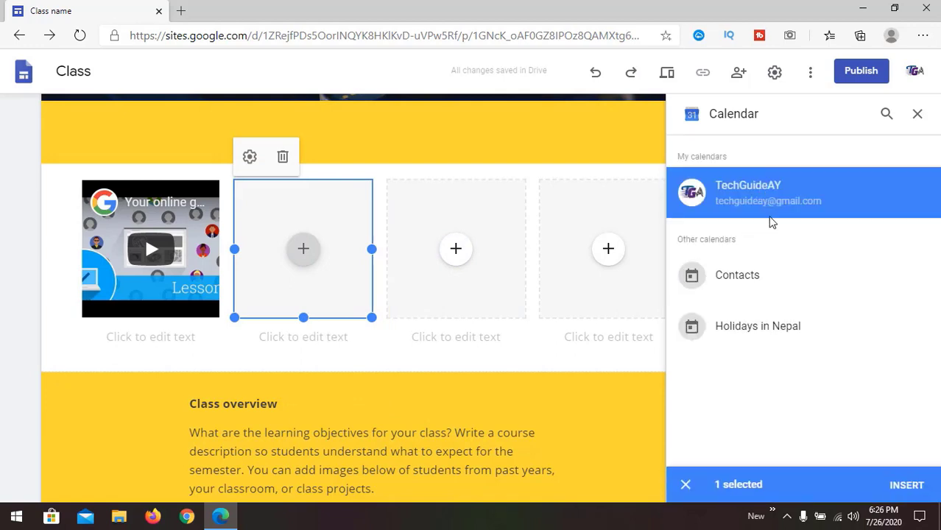
left_click(771, 284)
left_click(905, 484)
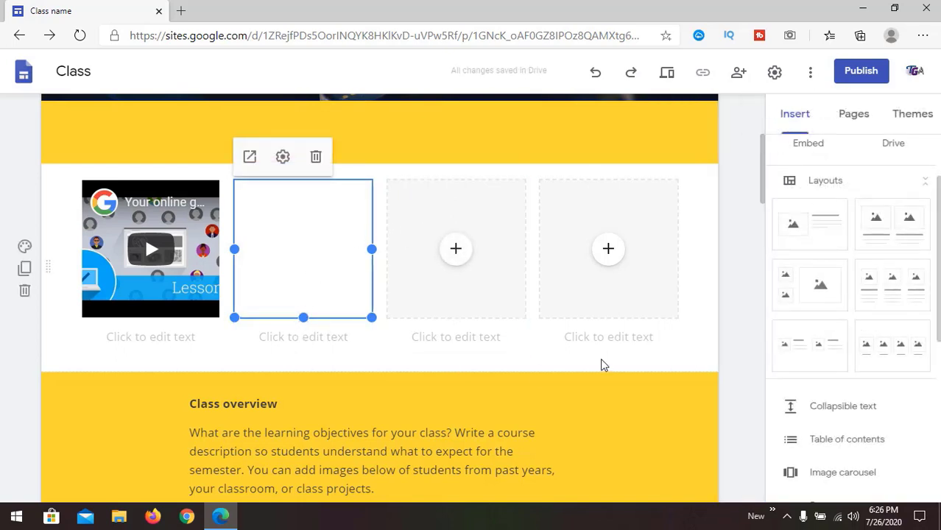
left_click(699, 348)
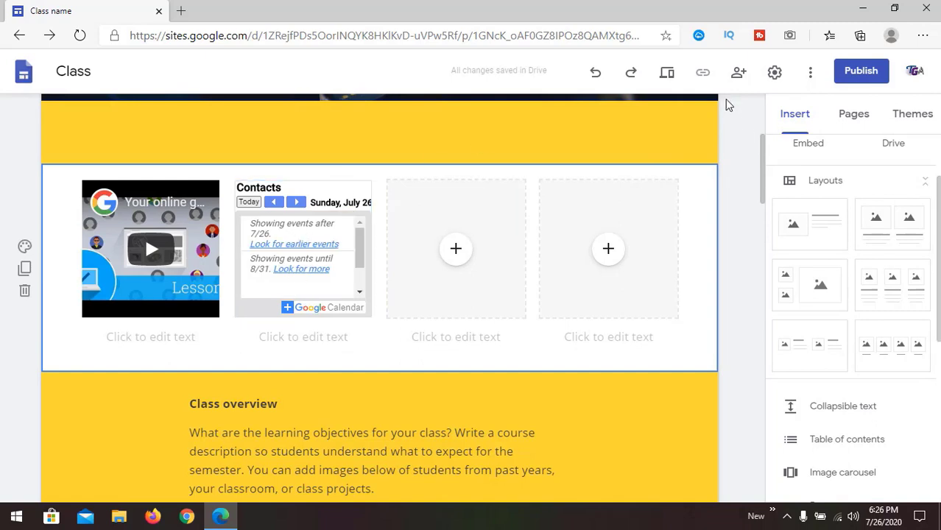
left_click(667, 74)
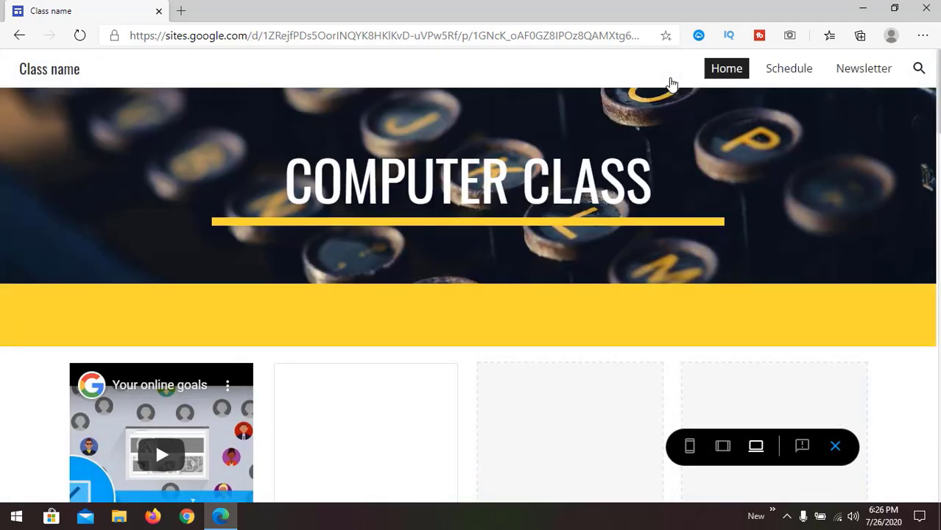
Scroll the preview to check the video and calendar embeds, then exit preview.
scroll(608, 287, "down", 3)
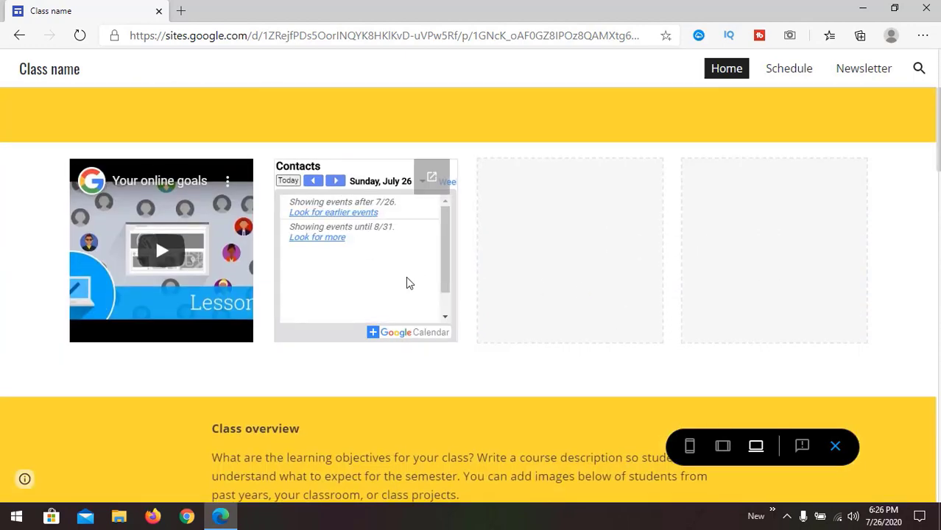
scroll(405, 283, "down", 1)
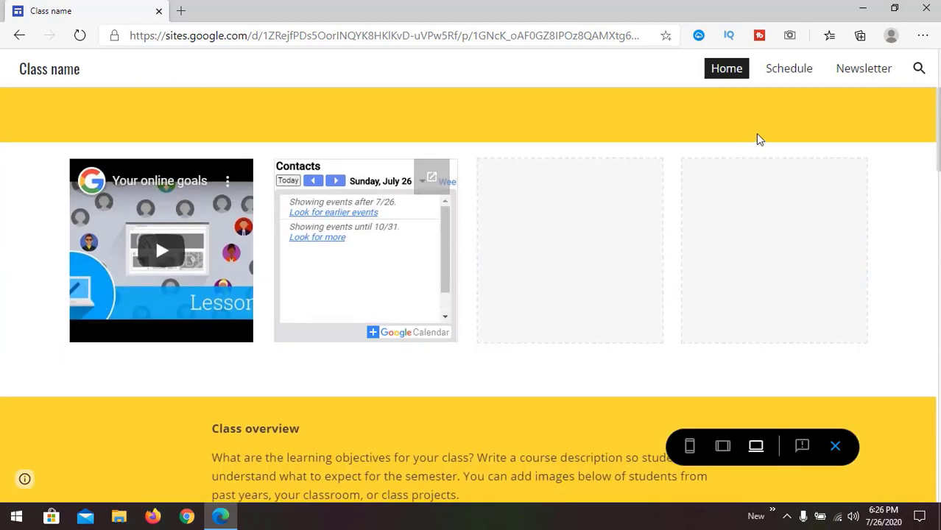
left_click(836, 446)
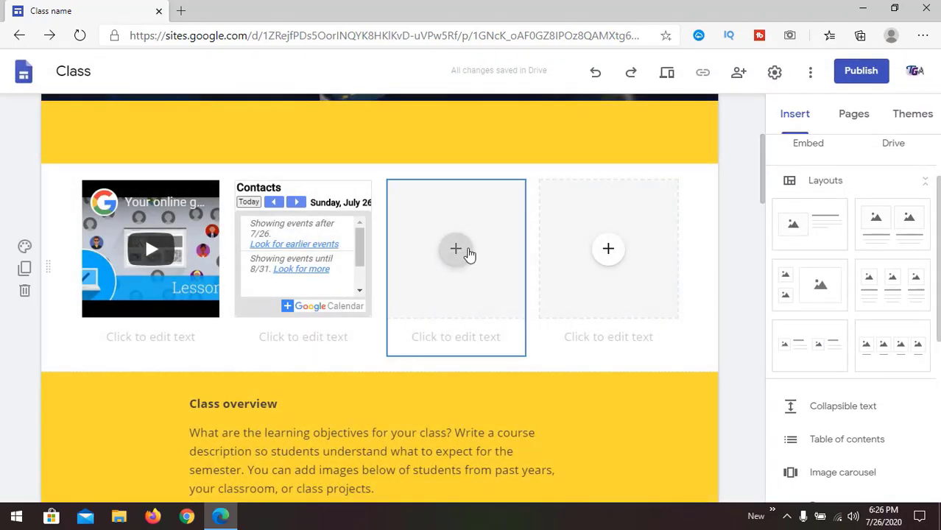
Try adding a text box below the header, then delete the empty text box section.
left_click(456, 249)
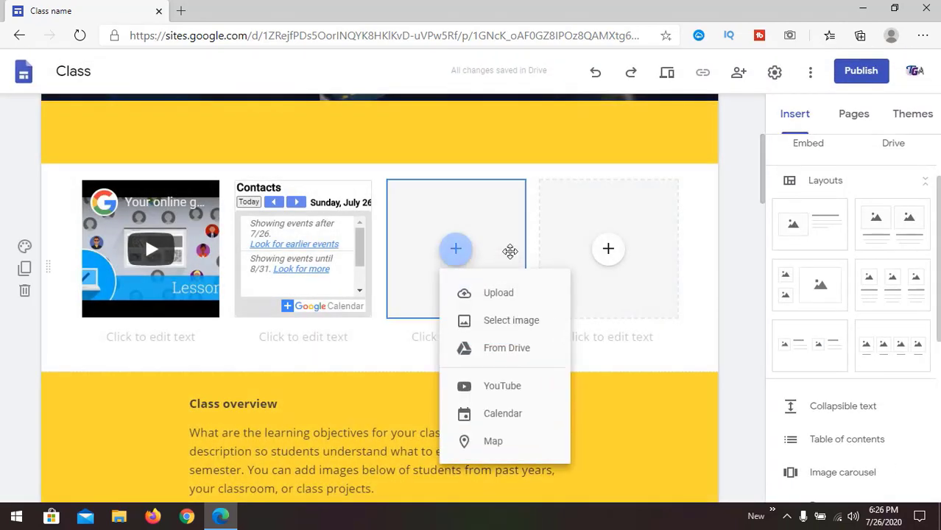
left_click(714, 185)
scroll(720, 192, "up", 3)
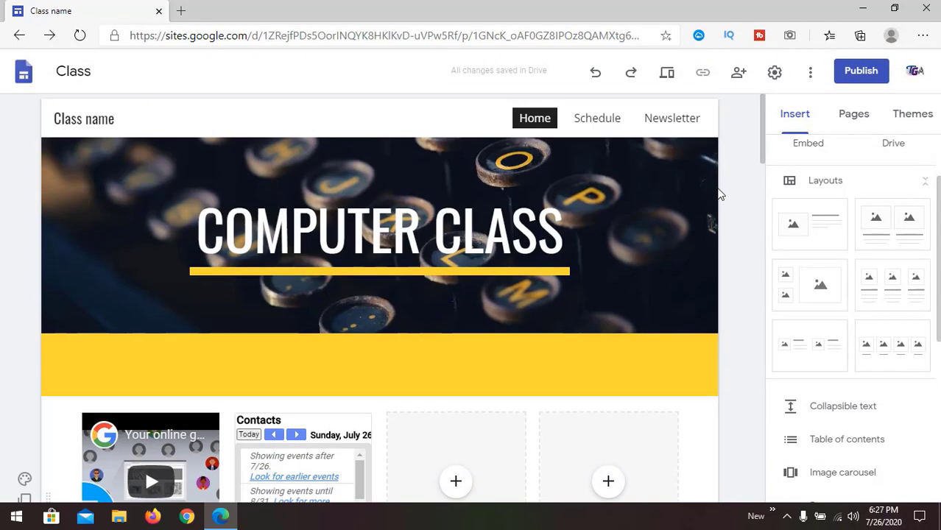
scroll(453, 307, "down", 5)
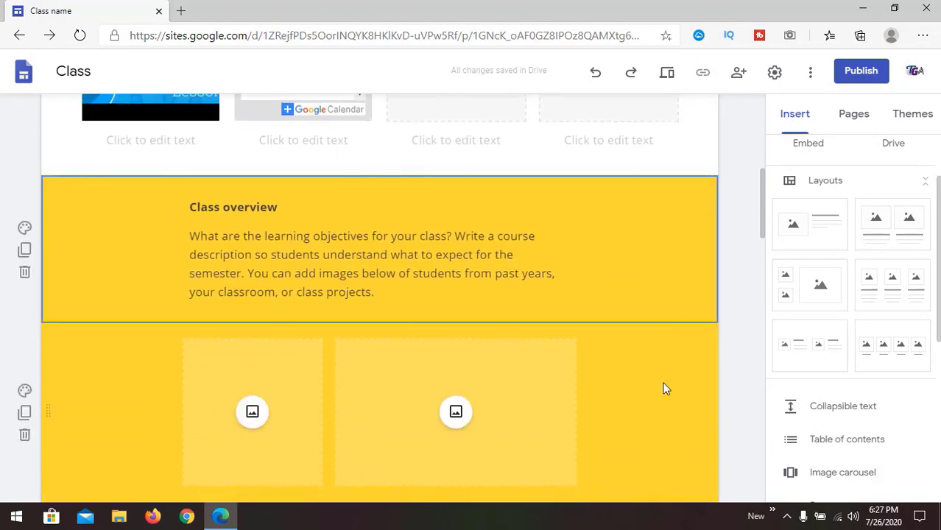
scroll(825, 184, "up", 2)
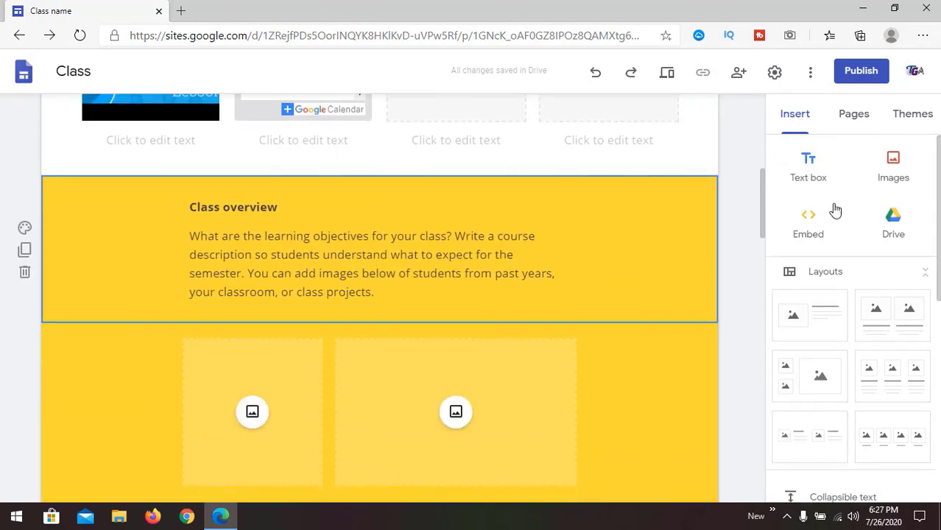
left_click(808, 163)
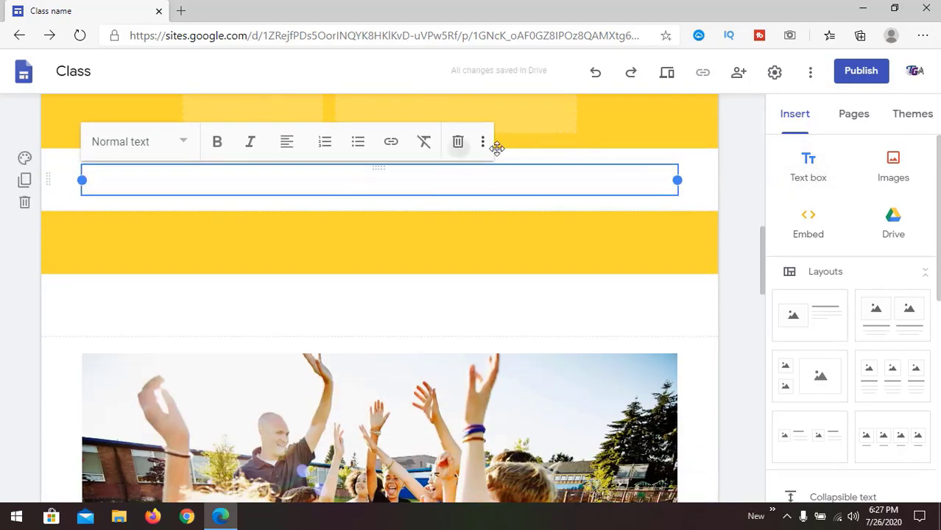
left_click(457, 141)
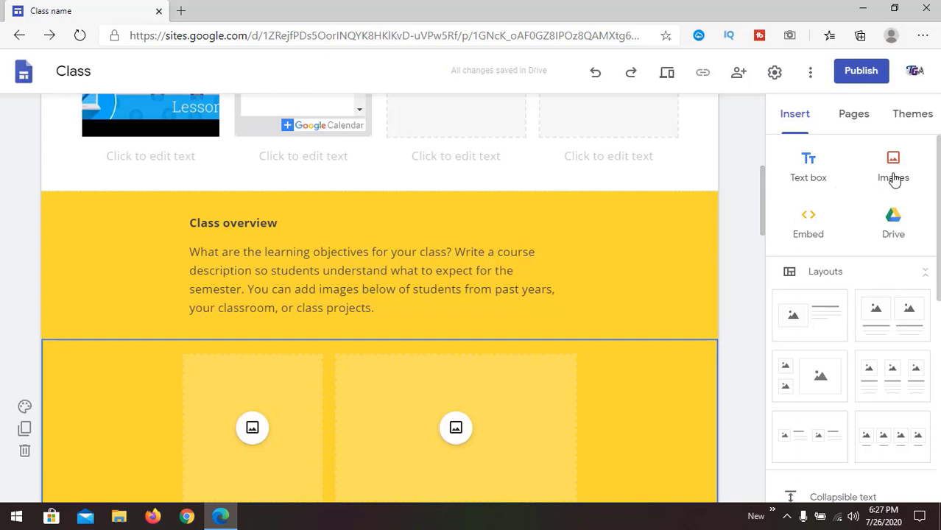
Begin an Embed from the web, then cancel the dialog.
left_click(810, 224)
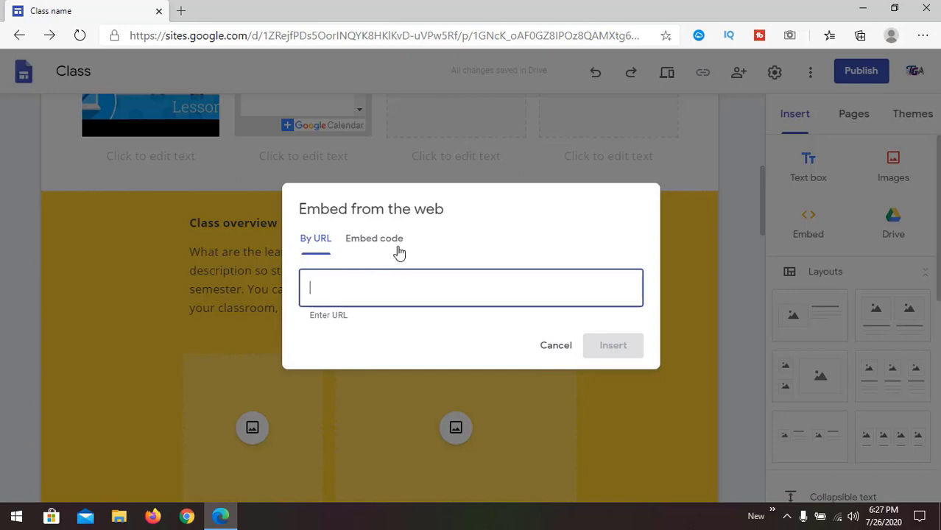
left_click(554, 347)
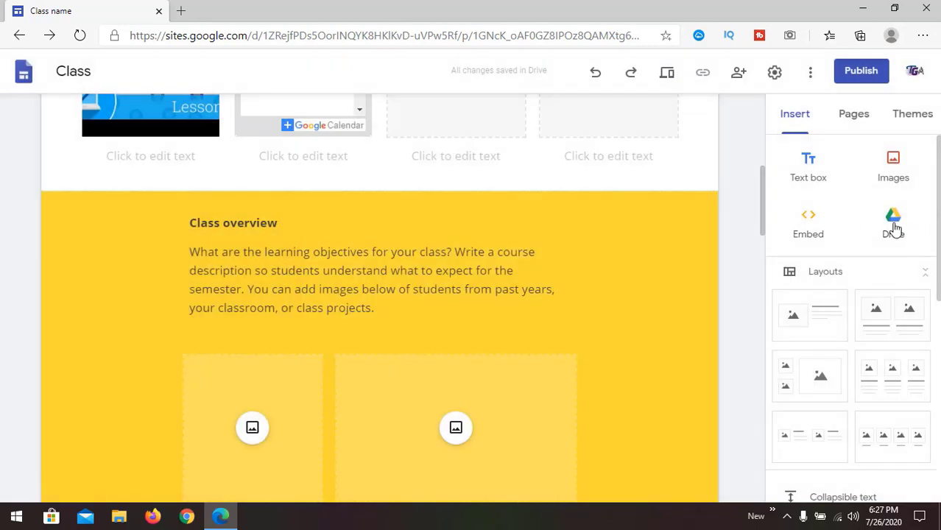
scroll(804, 323, "down", 3)
scroll(867, 298, "up", 2)
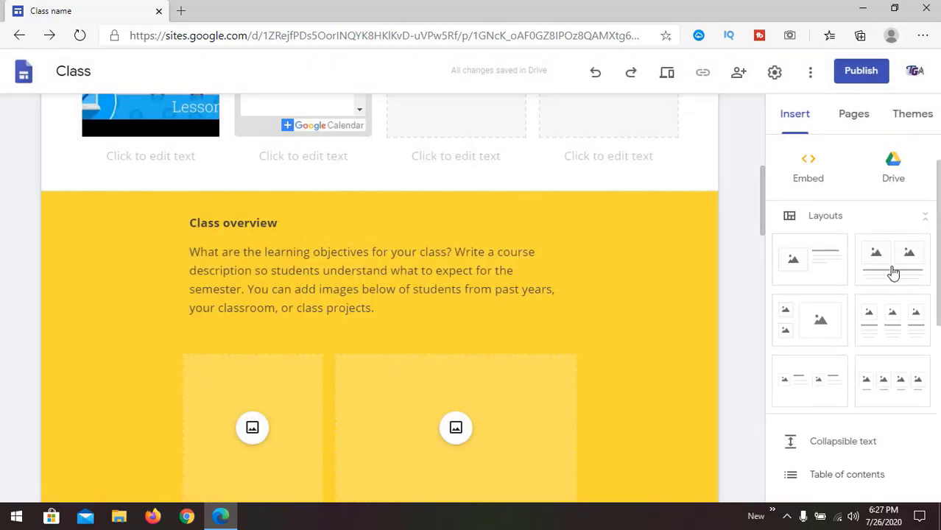
Collapse Layouts and insert a table of contents below the COMPUTER CLASS banner.
left_click(924, 219)
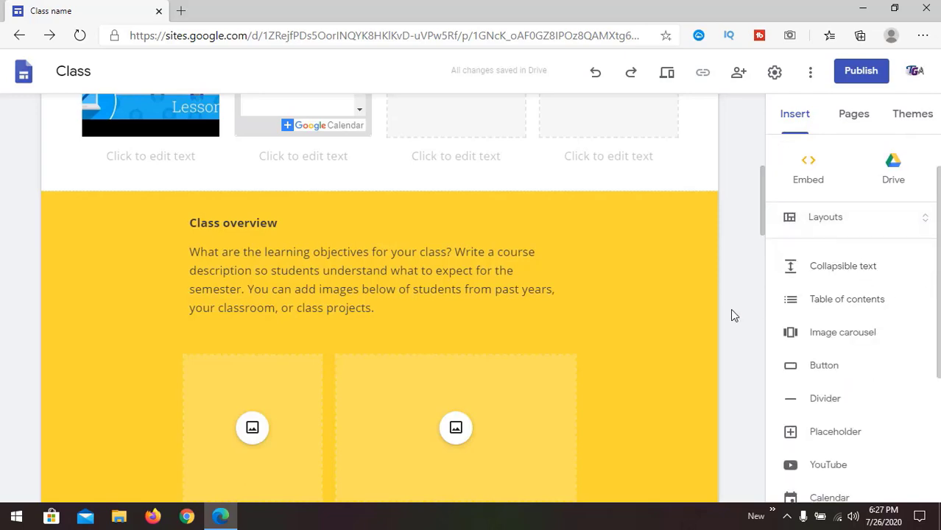
scroll(731, 312, "down", 5)
scroll(731, 315, "up", 5)
scroll(730, 308, "up", 6)
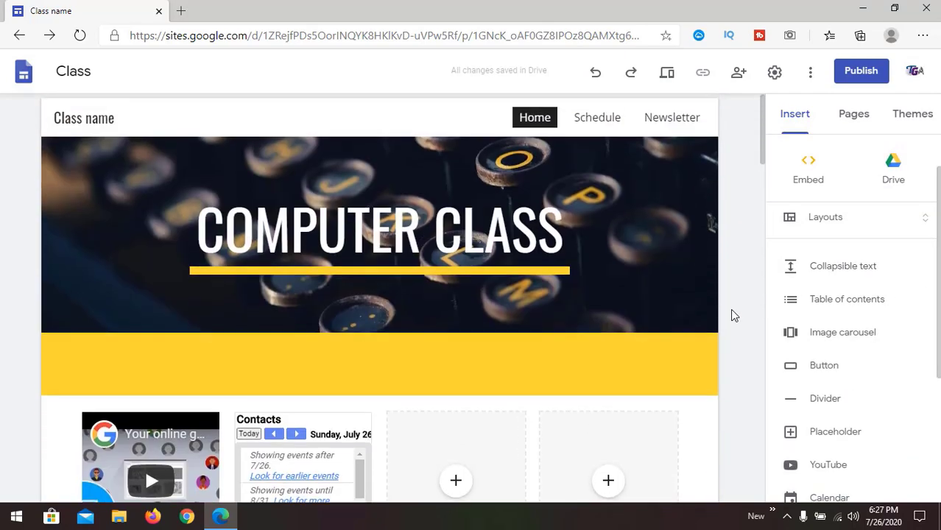
scroll(729, 308, "down", 2)
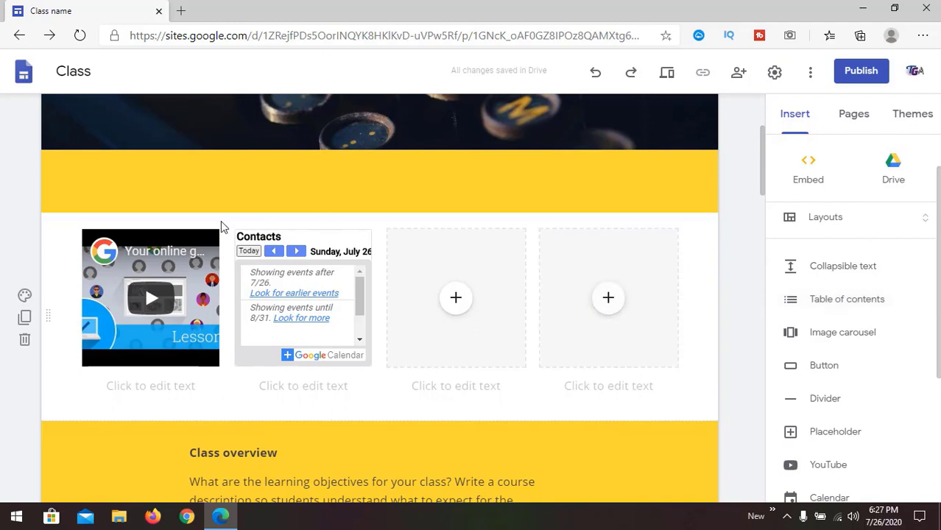
left_click(790, 300)
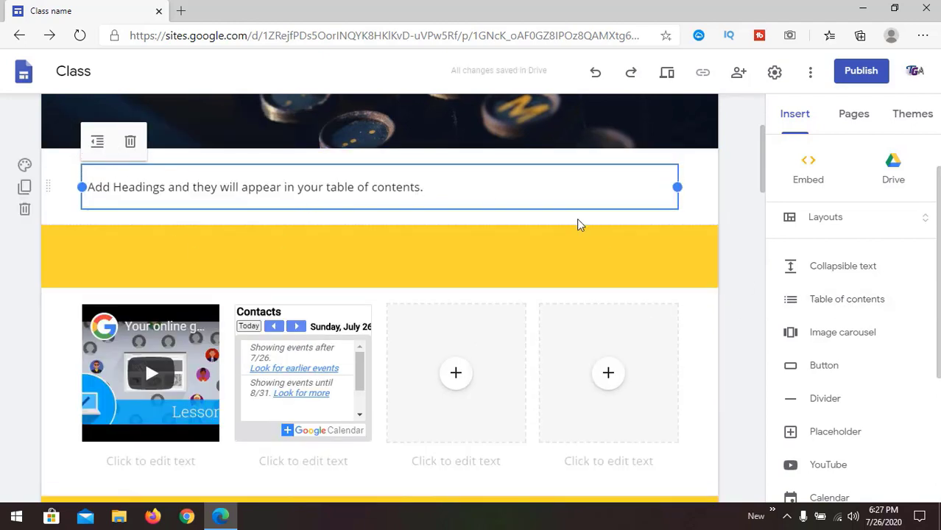
scroll(692, 301, "up", 3)
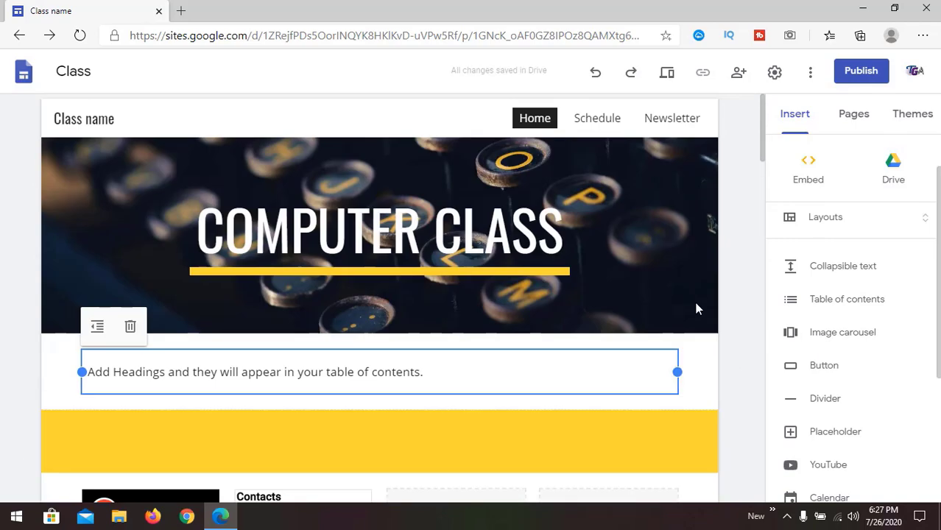
left_click(713, 348)
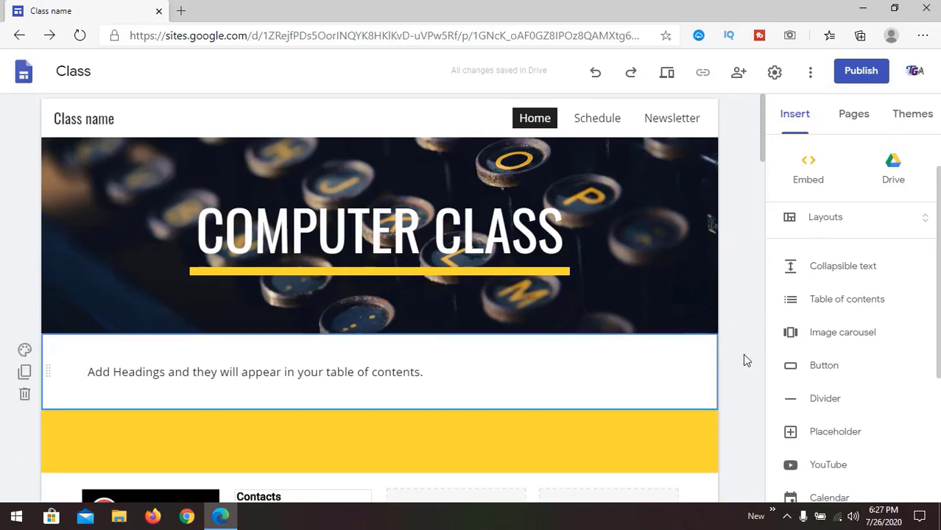
Start an image carousel and search Google Images for 'classroom'.
left_click(813, 341)
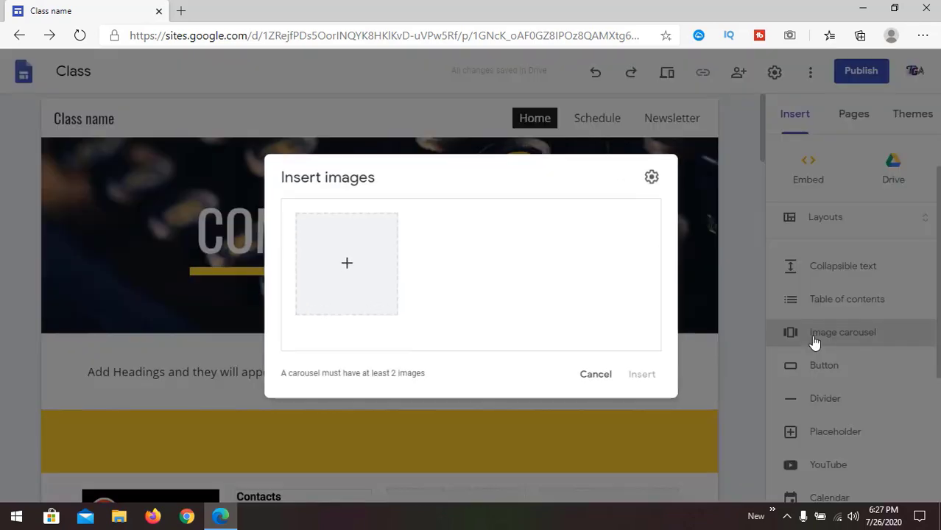
left_click(348, 274)
left_click(388, 324)
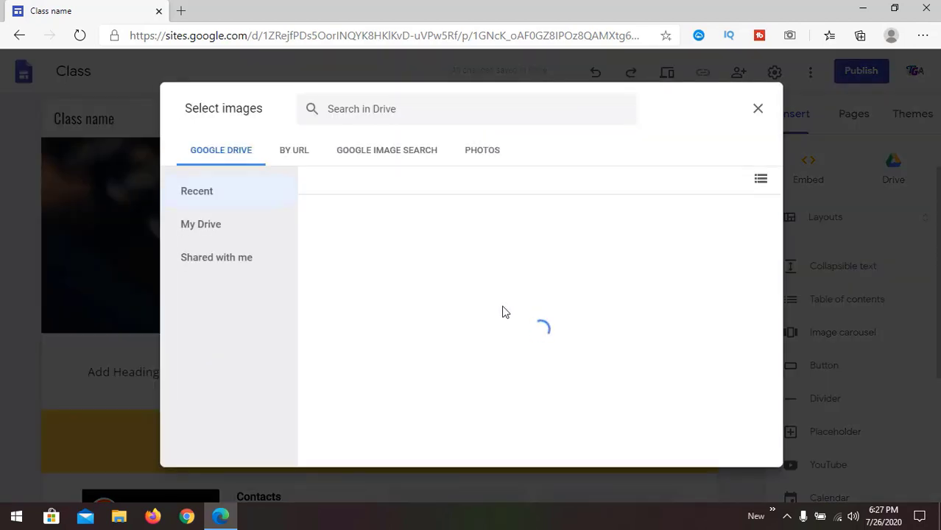
left_click(368, 154)
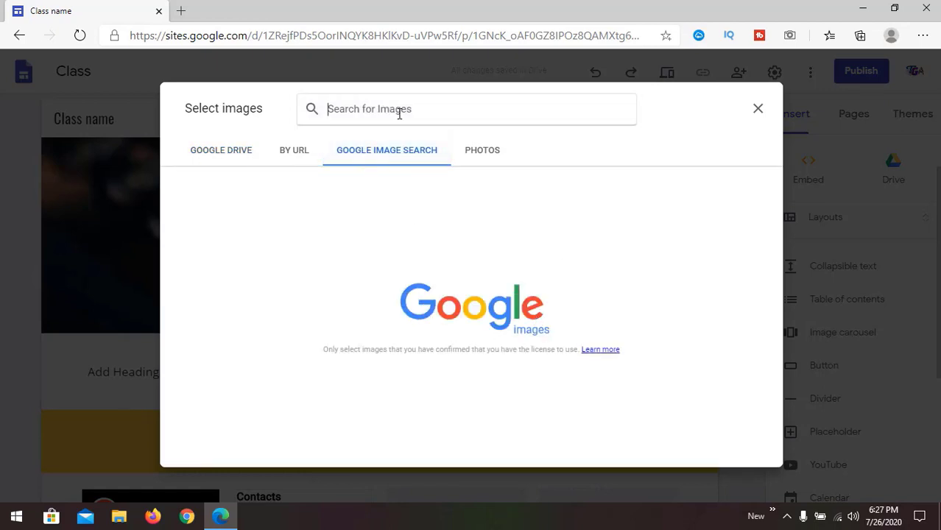
type("cl")
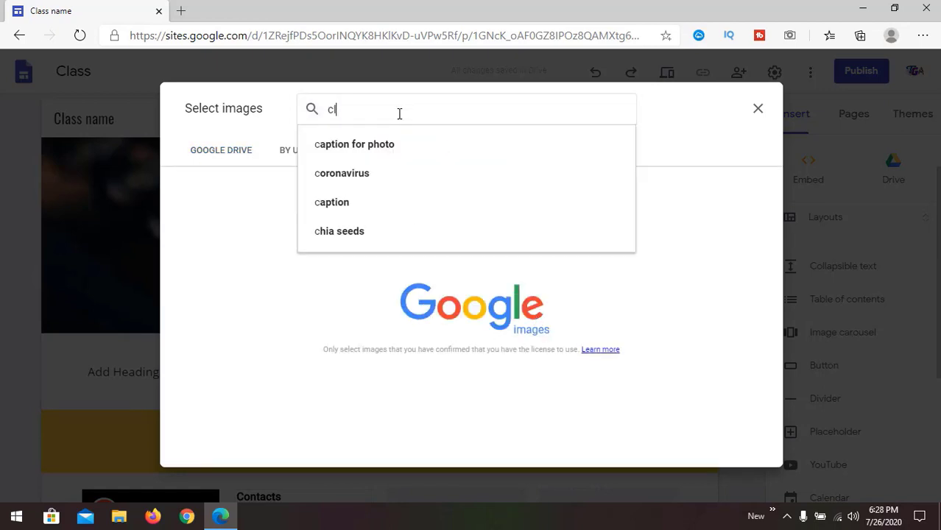
type("assroom")
key("Return")
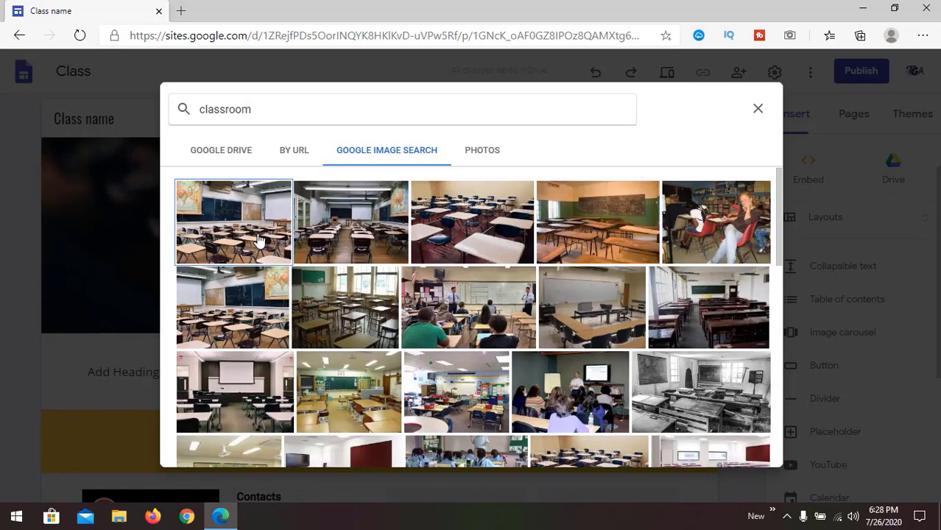
Select four classroom photos from the results and add them to the carousel.
left_click(278, 239)
left_click(493, 344)
scroll(505, 332, "down", 2)
scroll(561, 259, "down", 2)
left_click(692, 289)
left_click(685, 380)
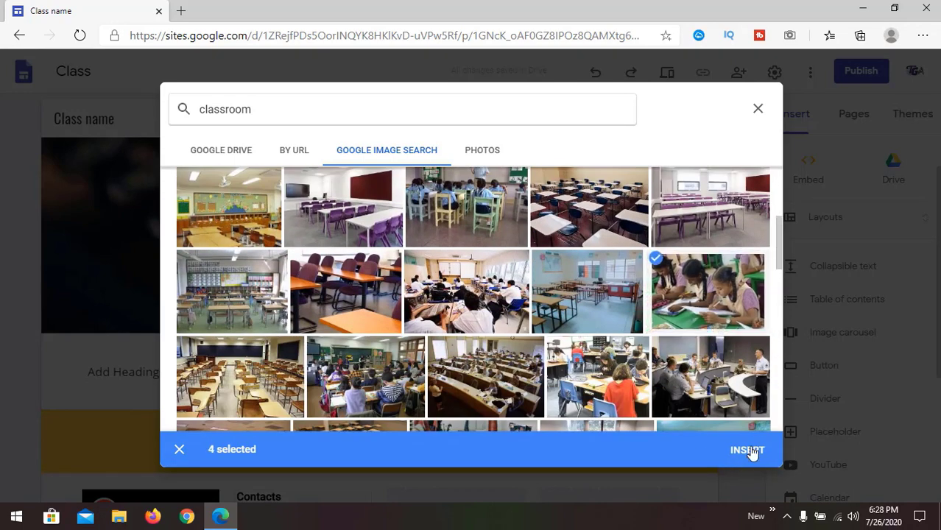
left_click(746, 449)
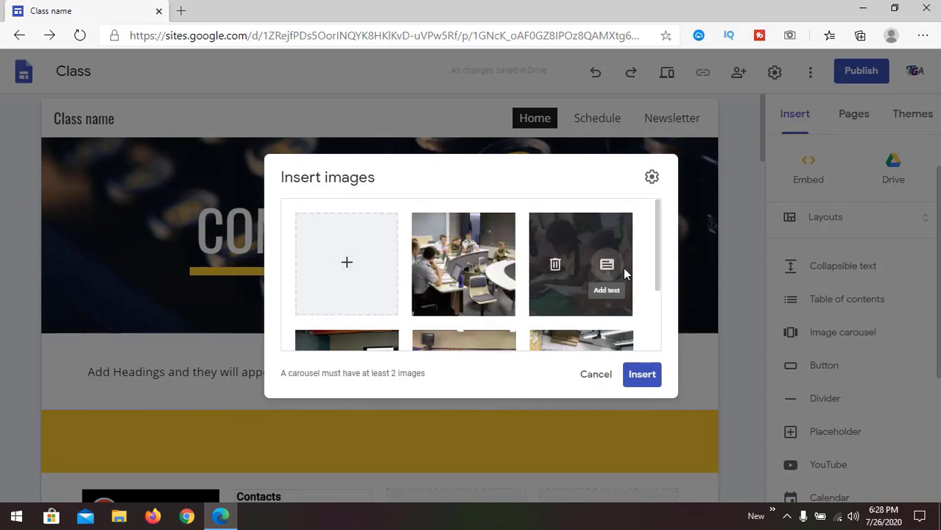
Give the second carousel image alt text 'In Class' and the caption 'Classroom'.
left_click(488, 267)
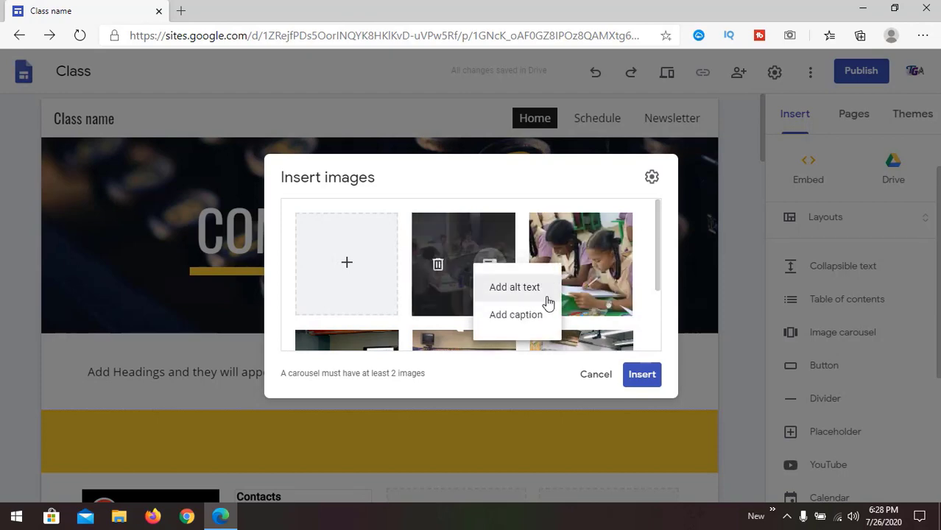
left_click(536, 291)
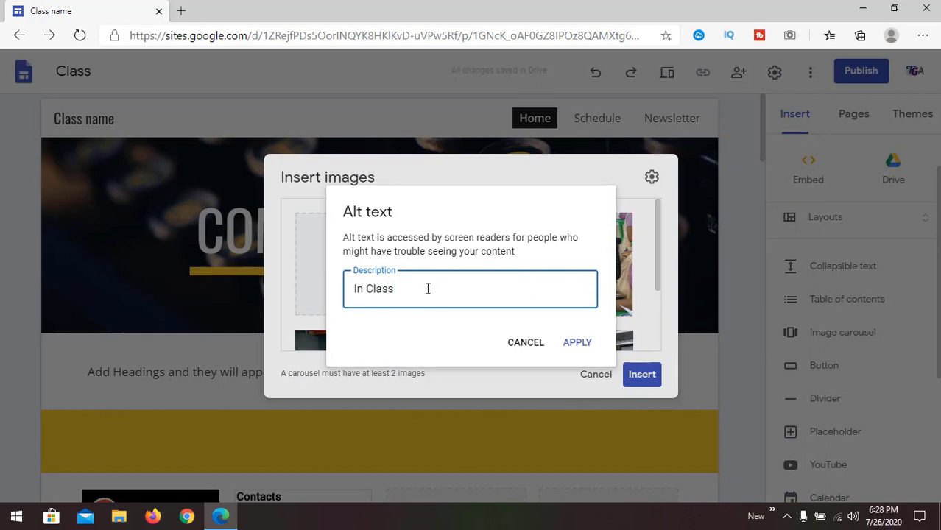
left_click(577, 343)
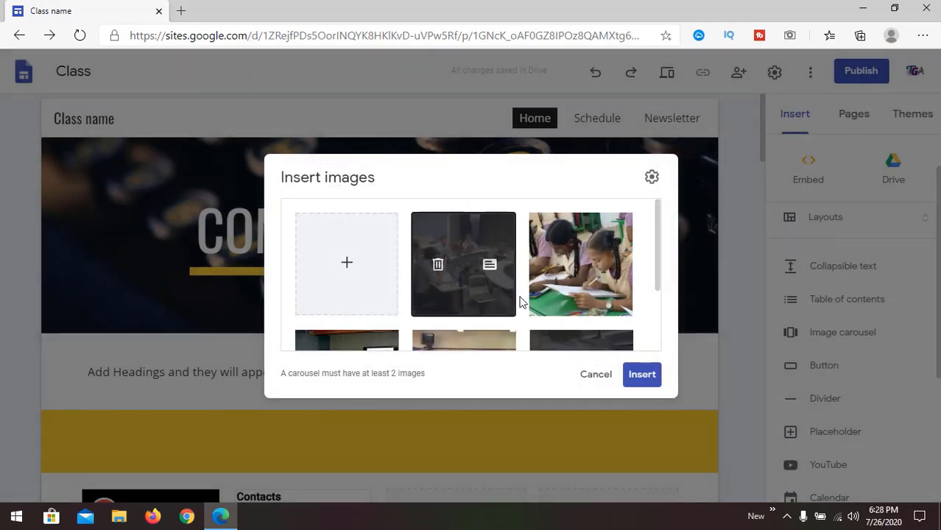
left_click(488, 269)
left_click(513, 315)
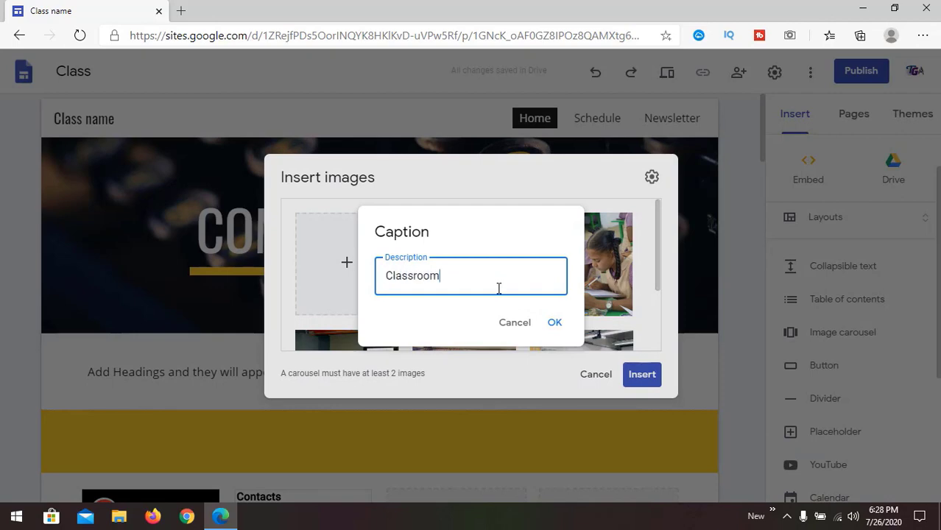
left_click(559, 330)
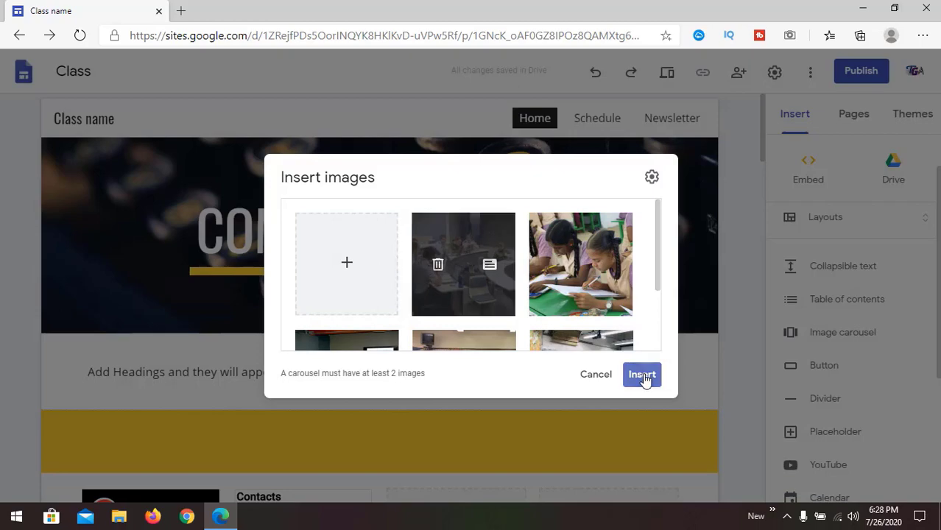
Insert the carousel, widen it to full page width, and preview the site.
left_click(642, 375)
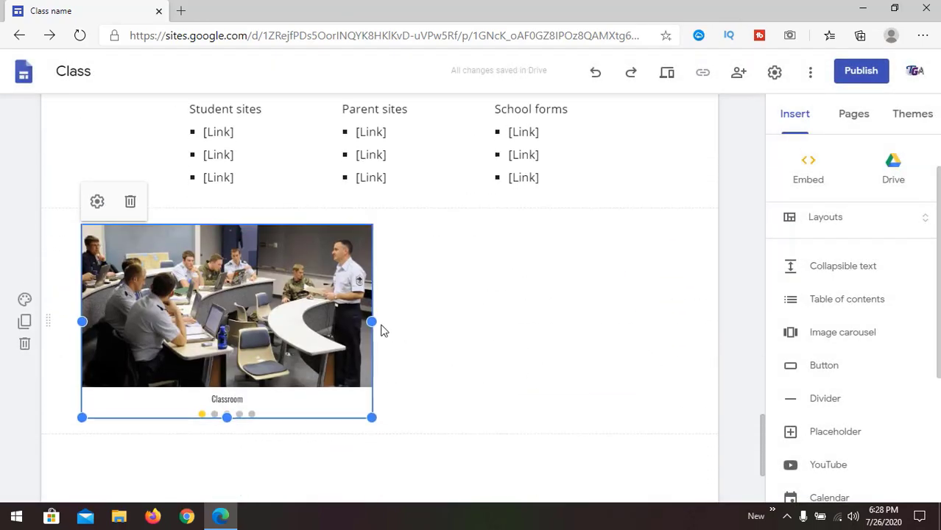
left_click_drag(371, 321, 711, 320)
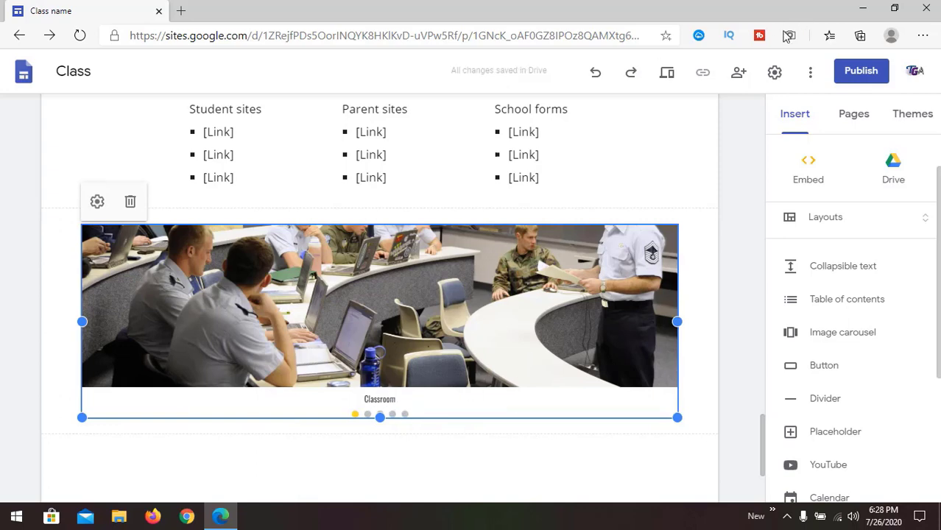
left_click(669, 78)
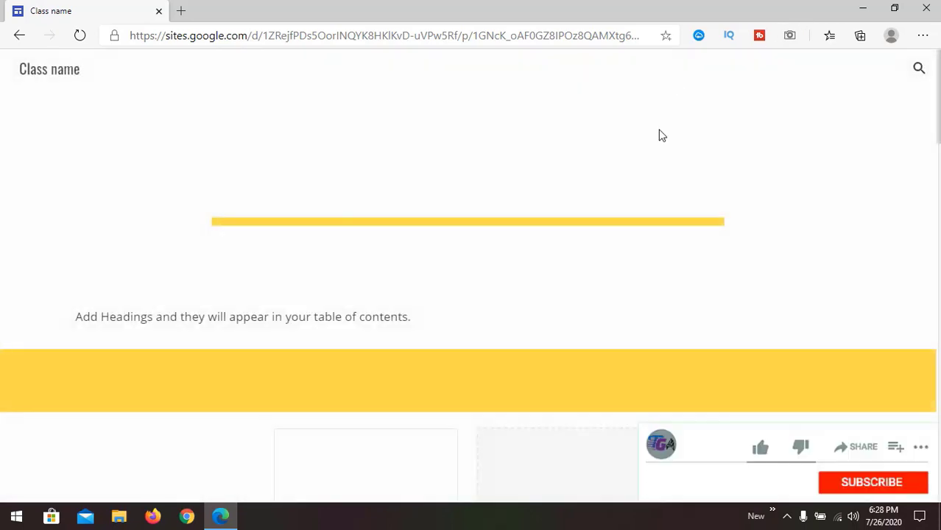
Advance the preview carousel through each photo to the last one, then return to the editor.
scroll(650, 291, "down", 8)
scroll(650, 295, "down", 8)
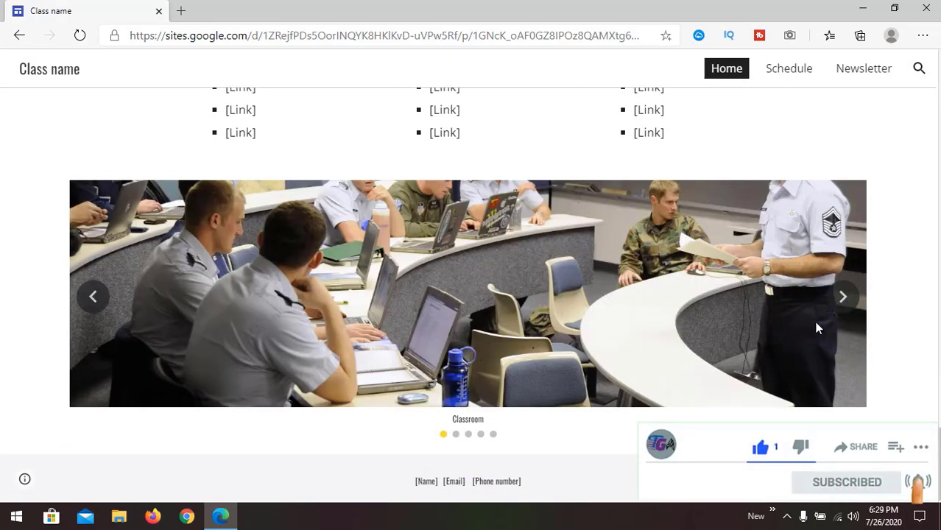
left_click(842, 298)
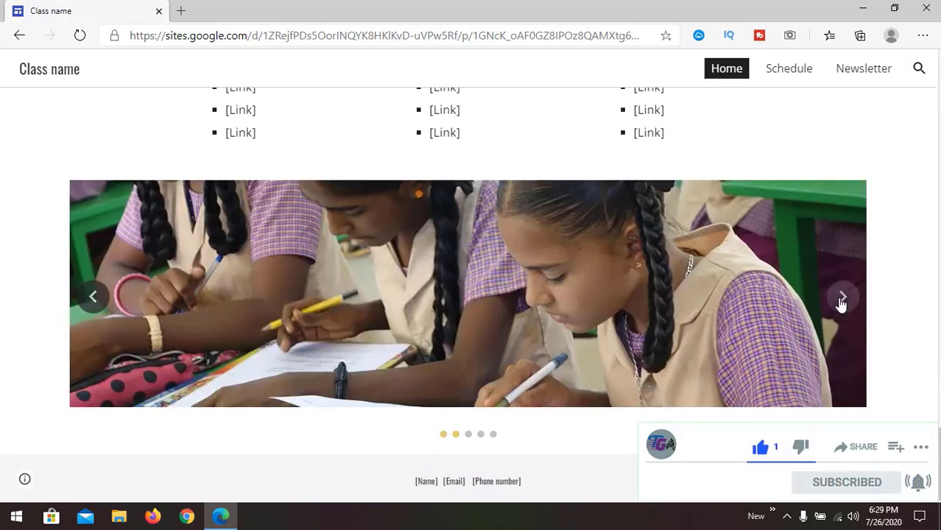
left_click(842, 300)
left_click(844, 302)
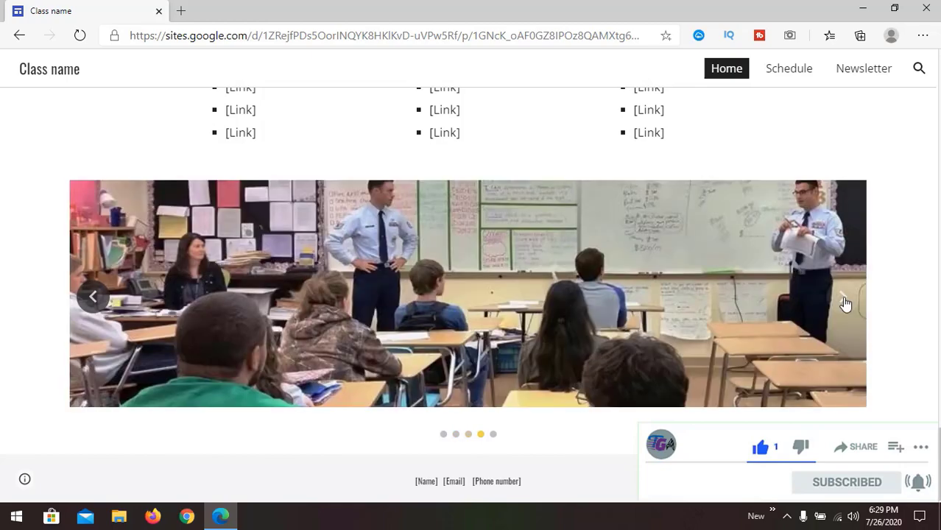
left_click(844, 302)
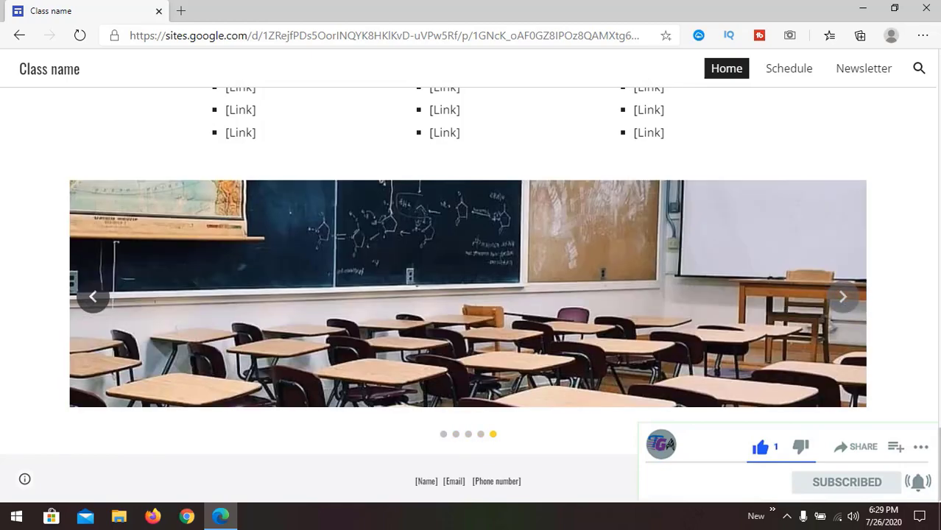
key("alt+Left")
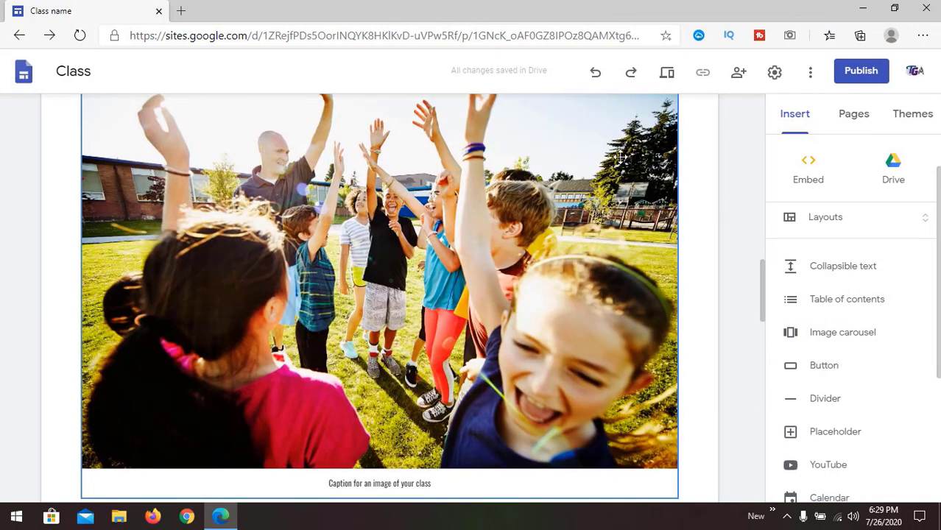
Delete the class photo section and the yellow image-placeholder section.
scroll(594, 185, "up", 3)
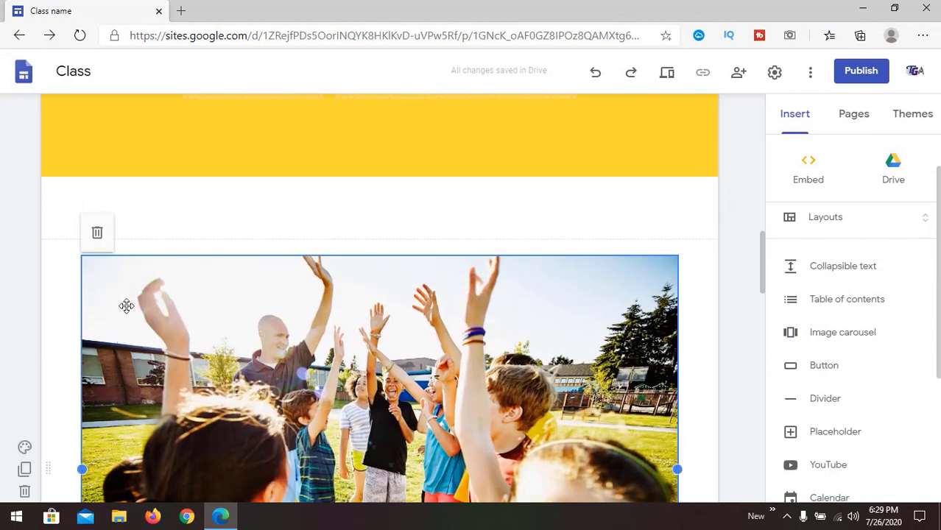
scroll(125, 305, "down", 1)
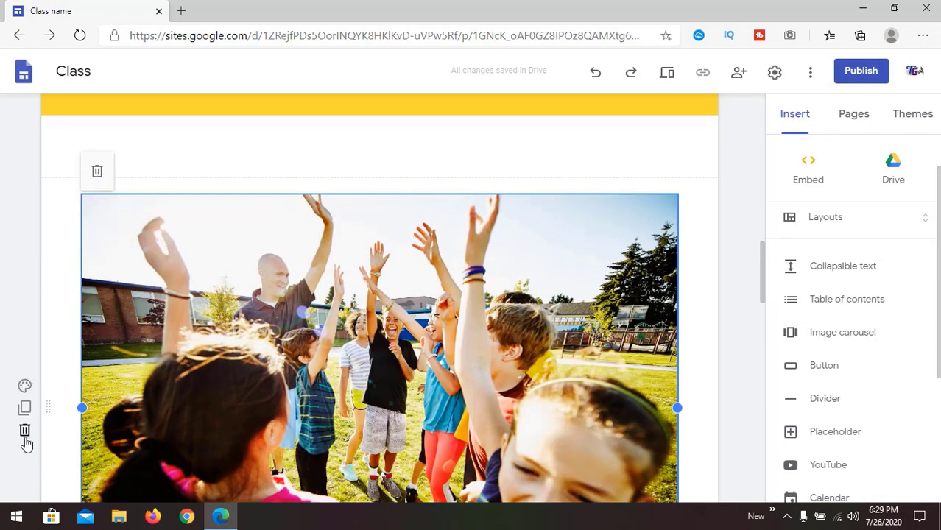
left_click(25, 434)
scroll(86, 328, "up", 4)
left_click(86, 328)
left_click(24, 188)
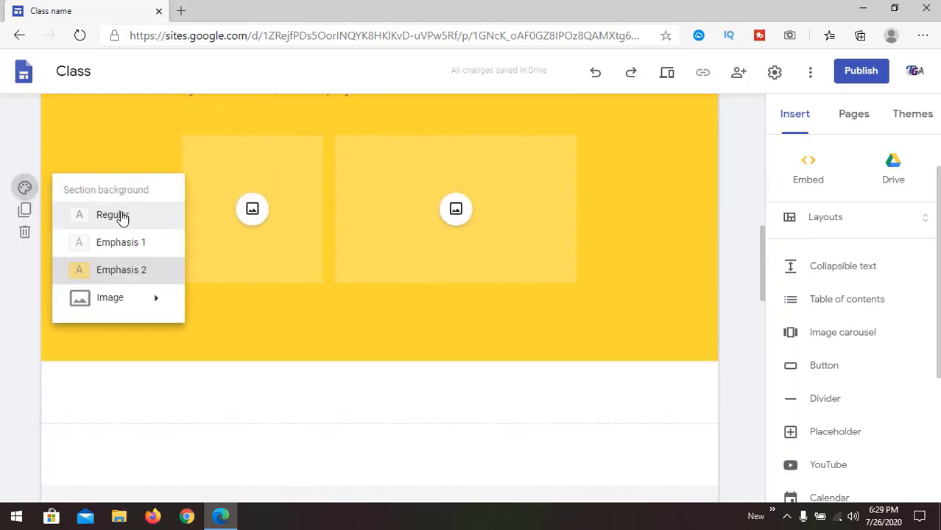
left_click(138, 243)
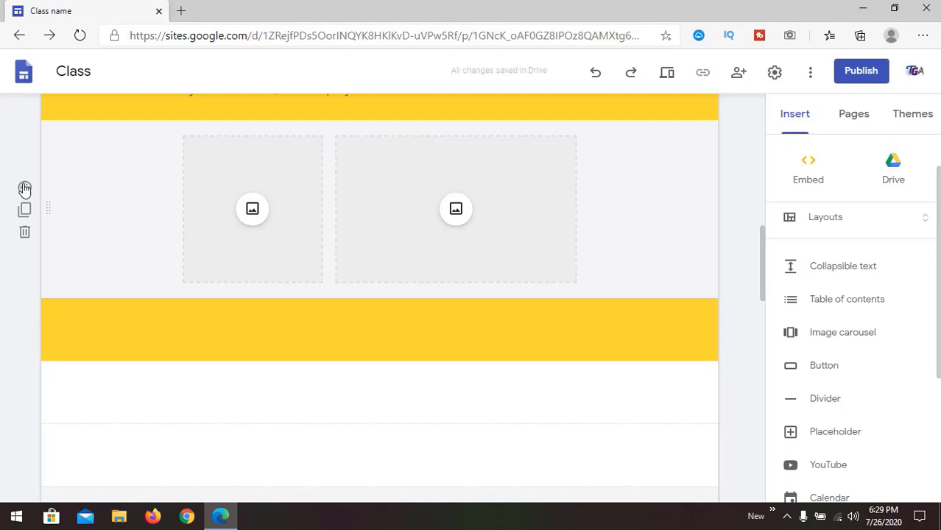
left_click(26, 188)
left_click(114, 215)
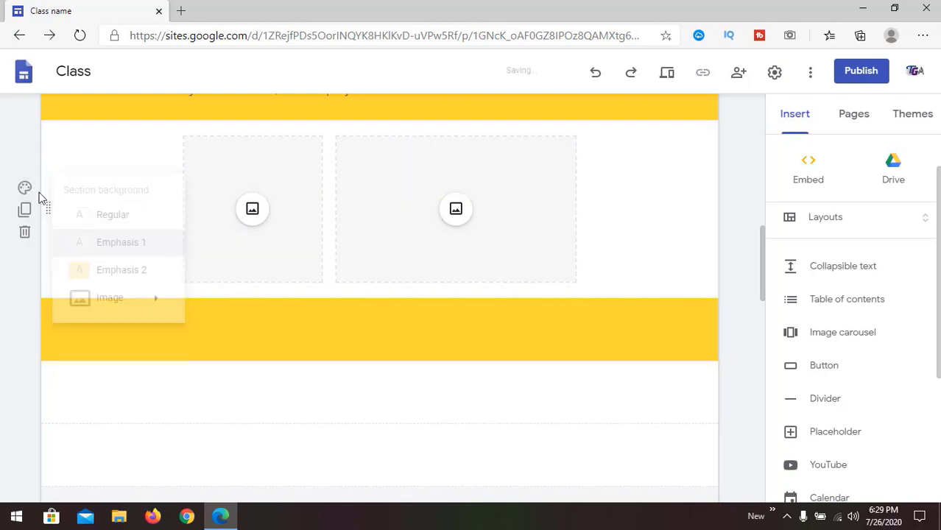
left_click(24, 187)
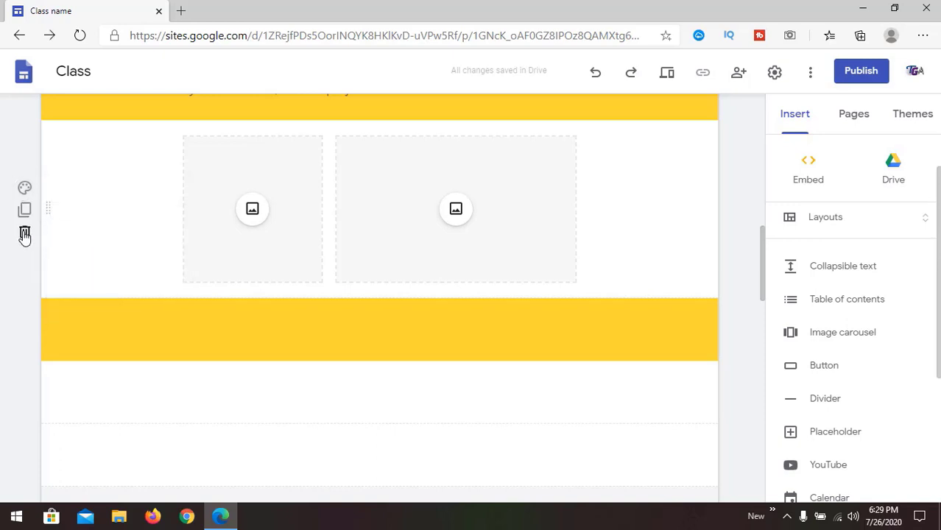
left_click(24, 232)
Change the Class overview section background from yellow to light gray.
scroll(241, 273, "up", 3)
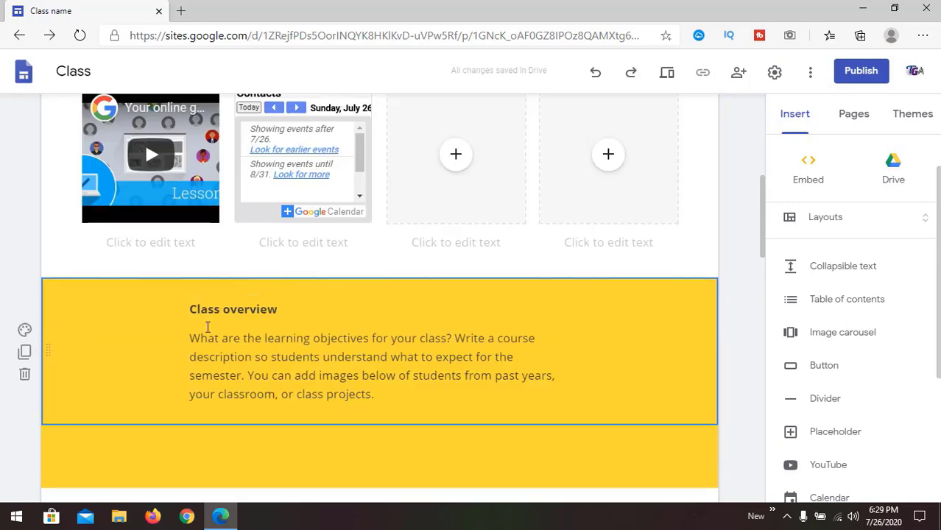
left_click(24, 330)
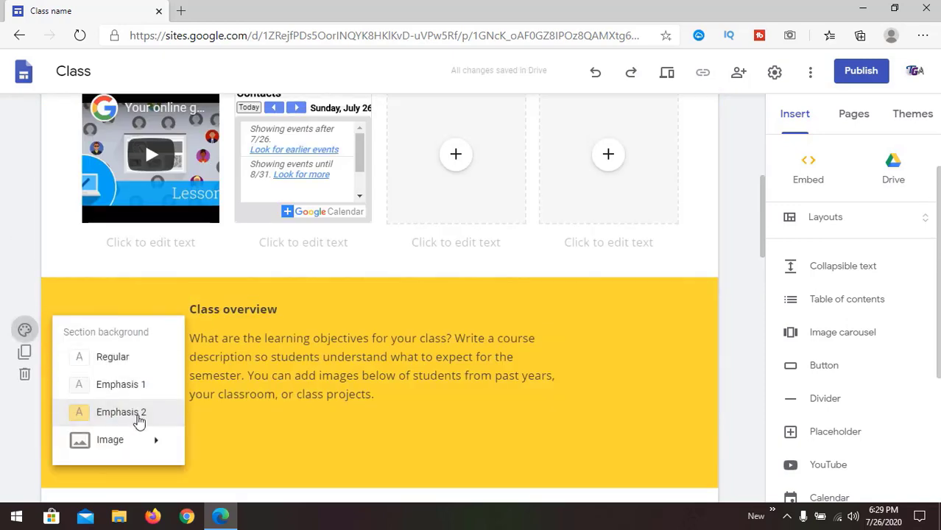
left_click(219, 409)
scroll(742, 278, "down", 2)
scroll(835, 375, "down", 3)
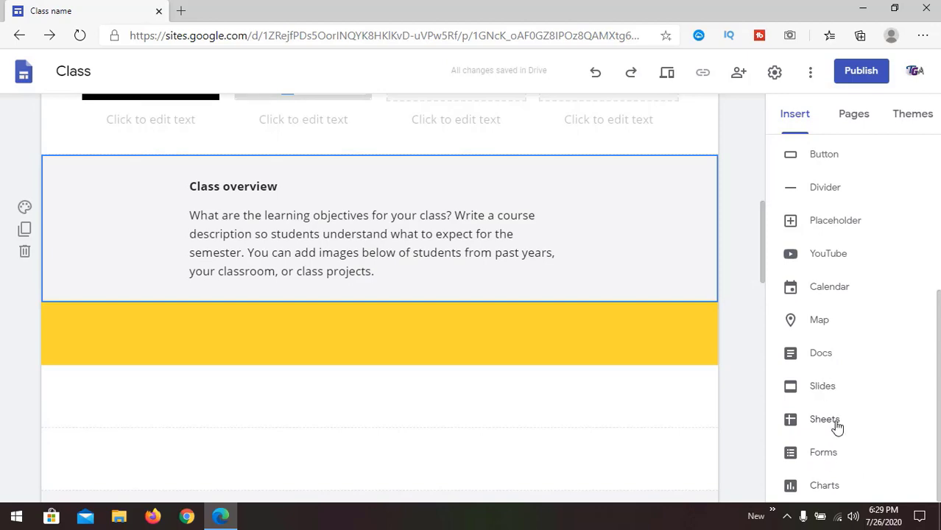
Apply the Aristotle theme to the site and check the Schedule and Newsletter pages.
scroll(670, 265, "up", 6)
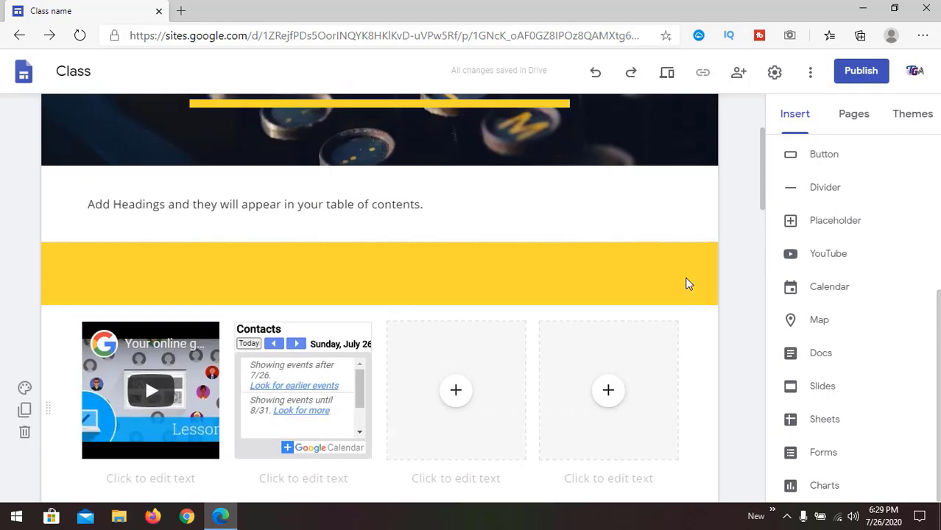
left_click(926, 119)
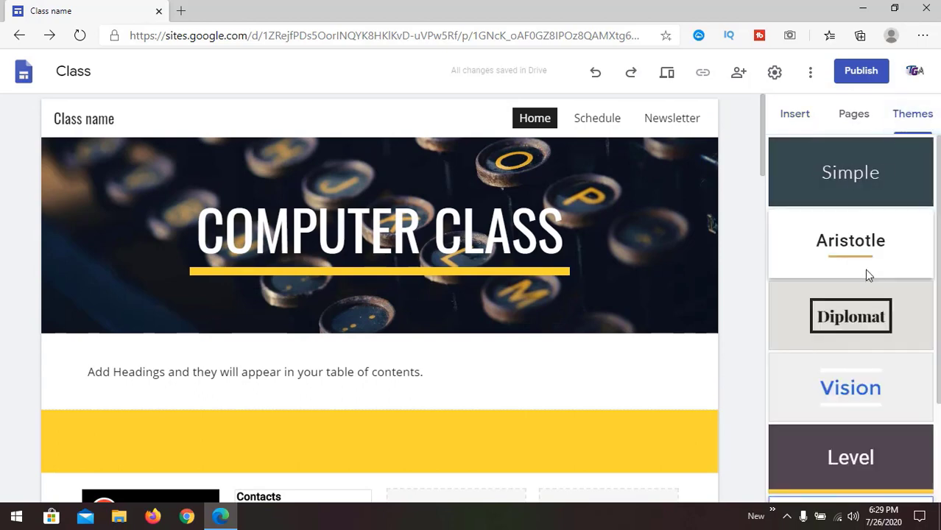
scroll(866, 273, "down", 2)
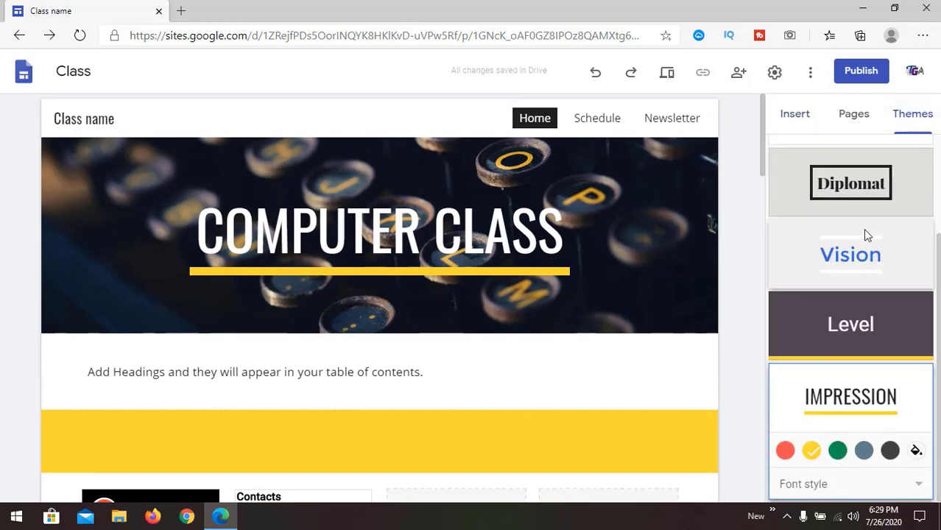
scroll(868, 257, "up", 2)
left_click(894, 234)
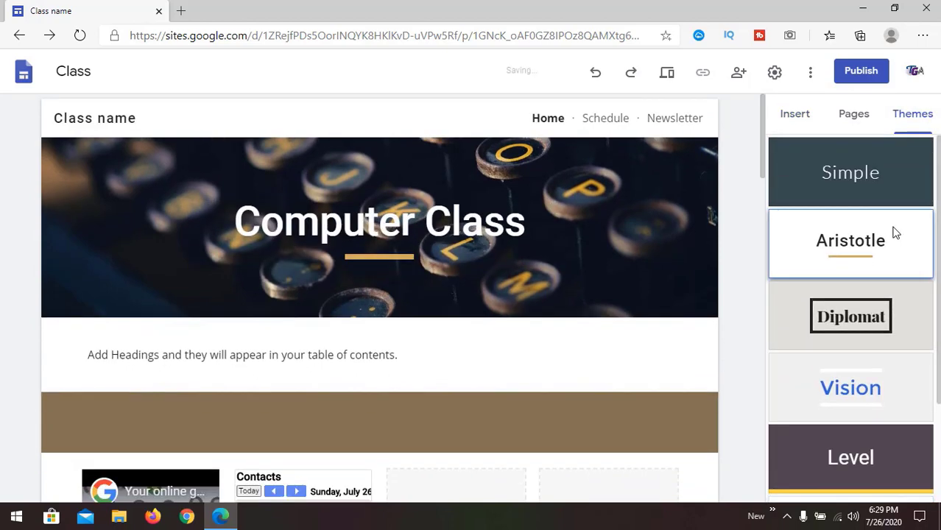
left_click(886, 190)
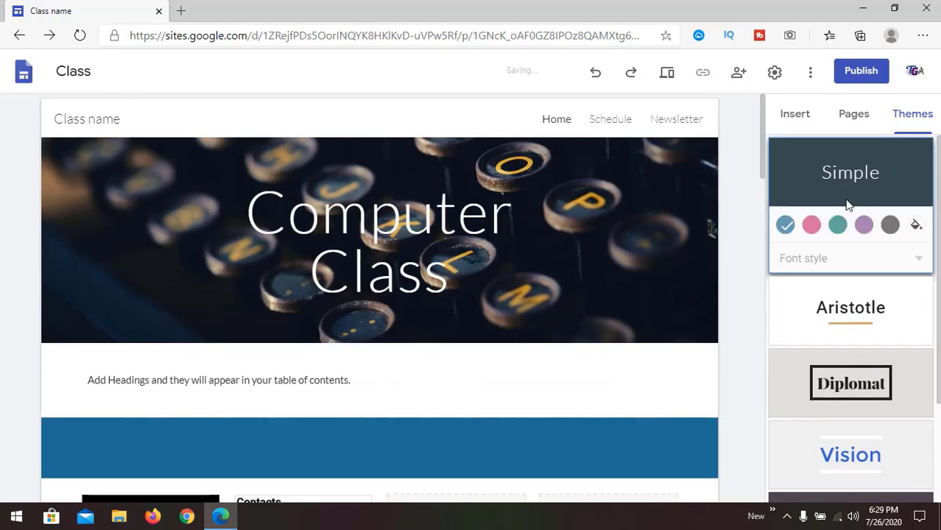
left_click(852, 308)
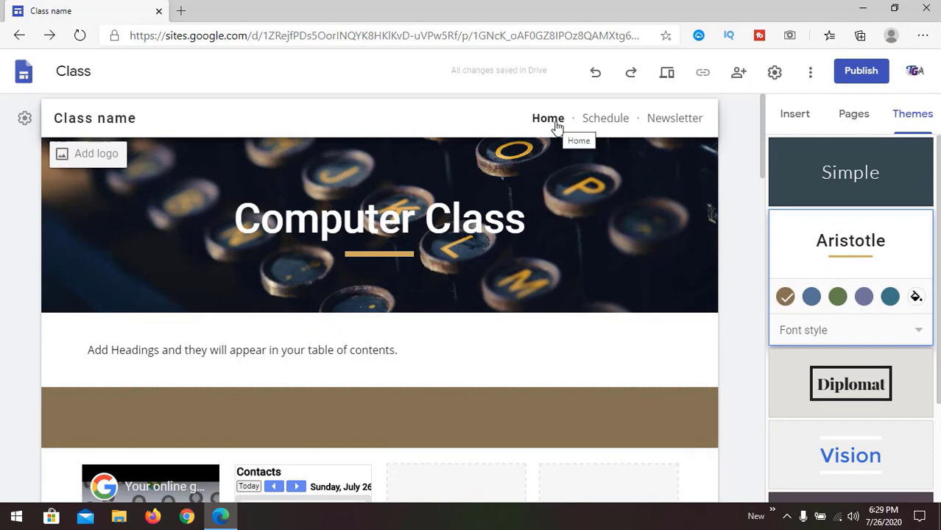
left_click(611, 125)
left_click(675, 123)
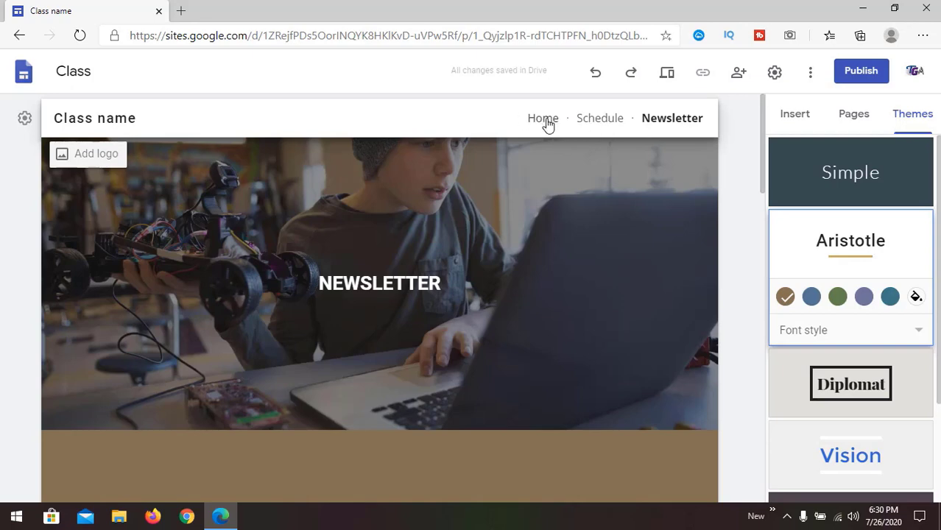
Create a new page named Activities and drag it between Schedule and Newsletter.
left_click(547, 123)
left_click(852, 118)
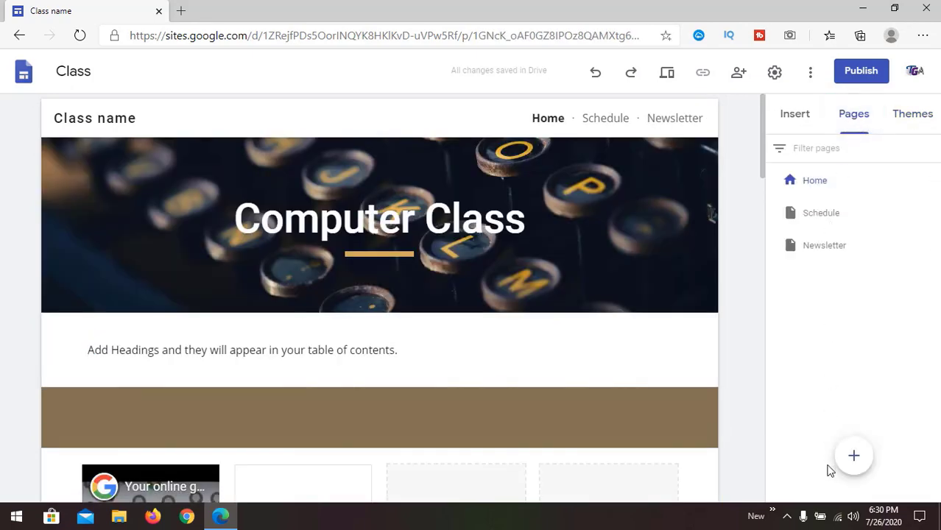
mouse_move(853, 459)
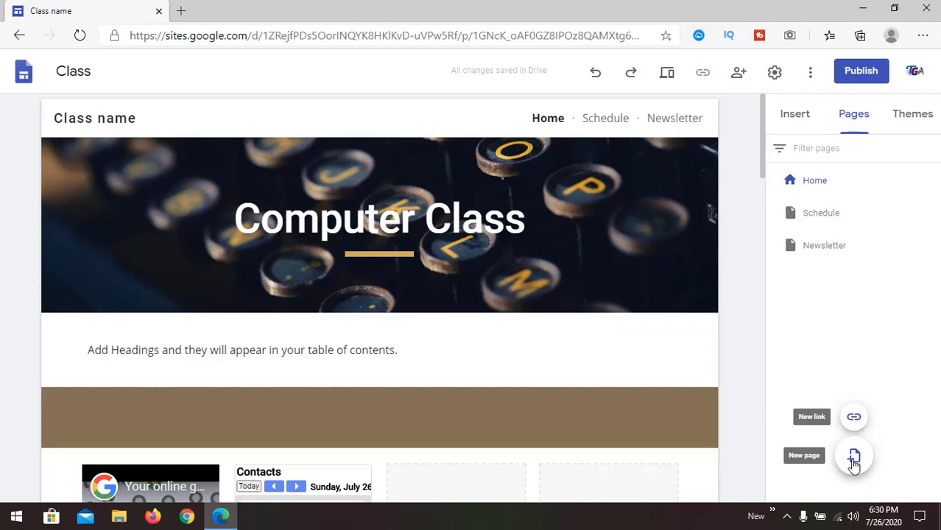
left_click(854, 460)
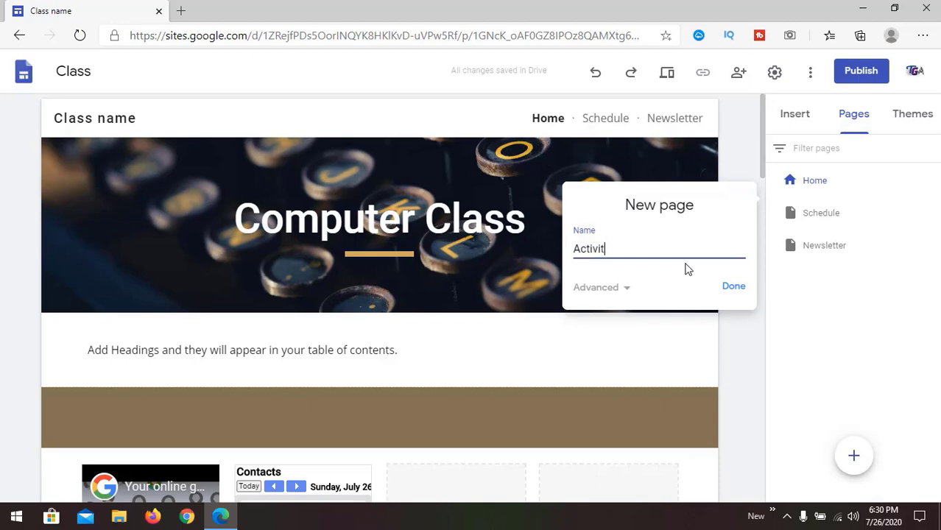
key("Return")
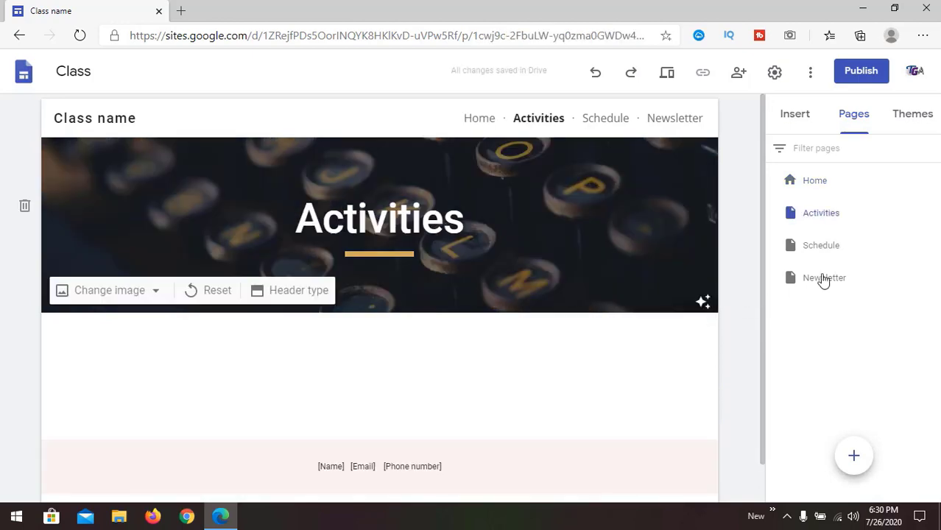
left_click_drag(840, 234, 843, 258)
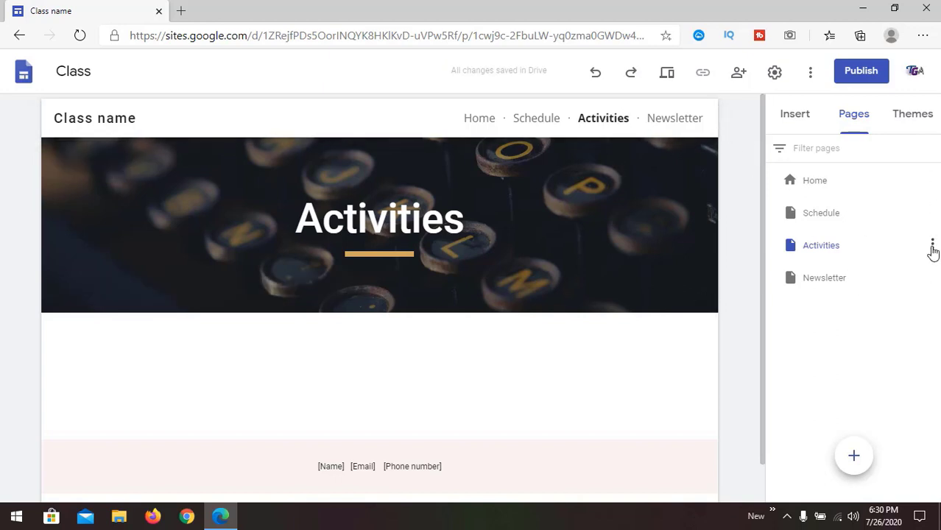
Add a subpage named Class under Activities.
left_click(933, 245)
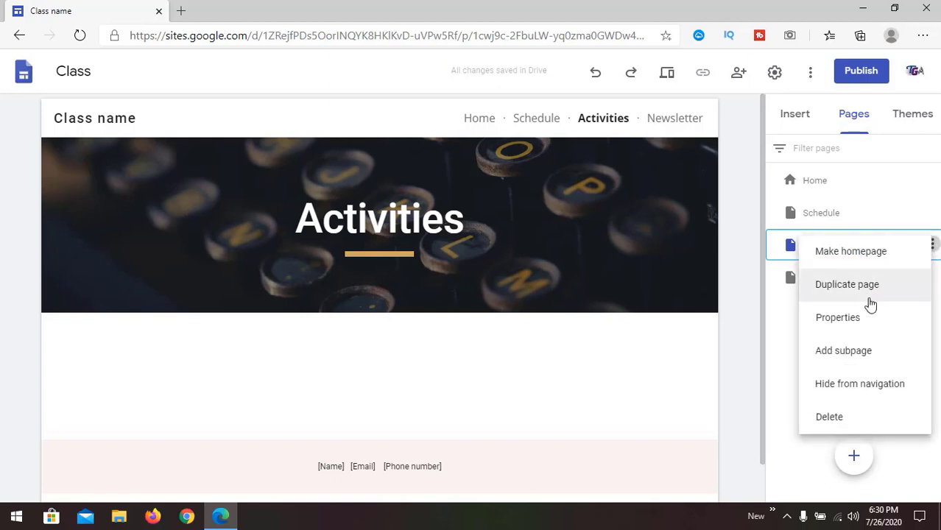
left_click(858, 356)
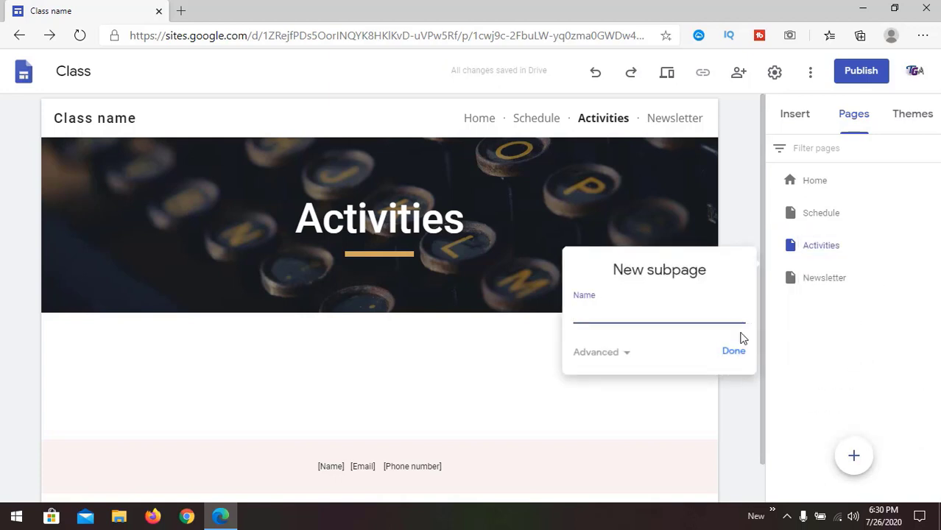
type("Class")
key("Return")
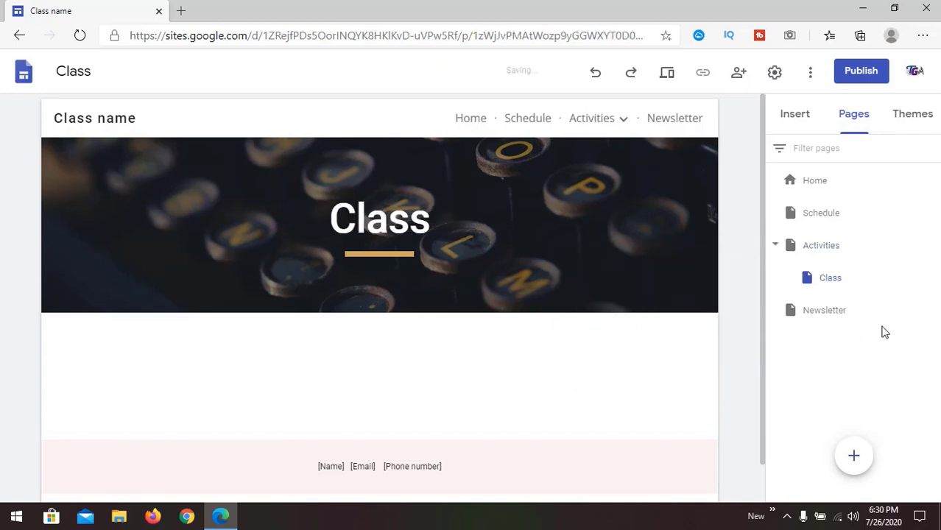
Add a second subpage, Canteen, under Activities and open it from the navigation dropdown.
left_click(932, 246)
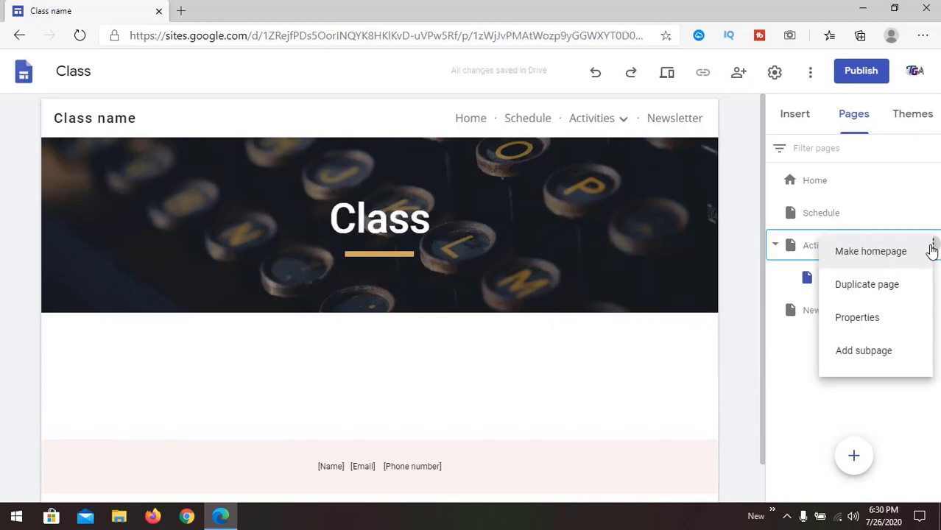
left_click(850, 352)
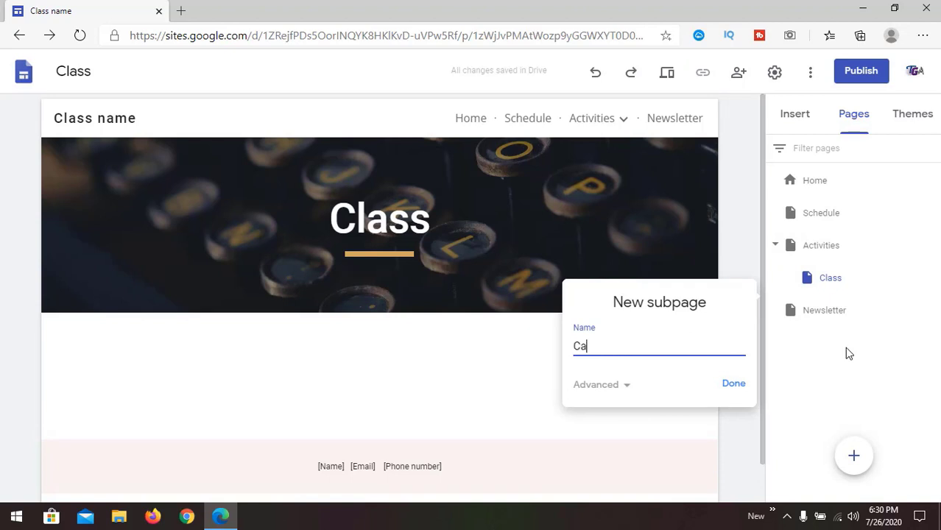
key("Return")
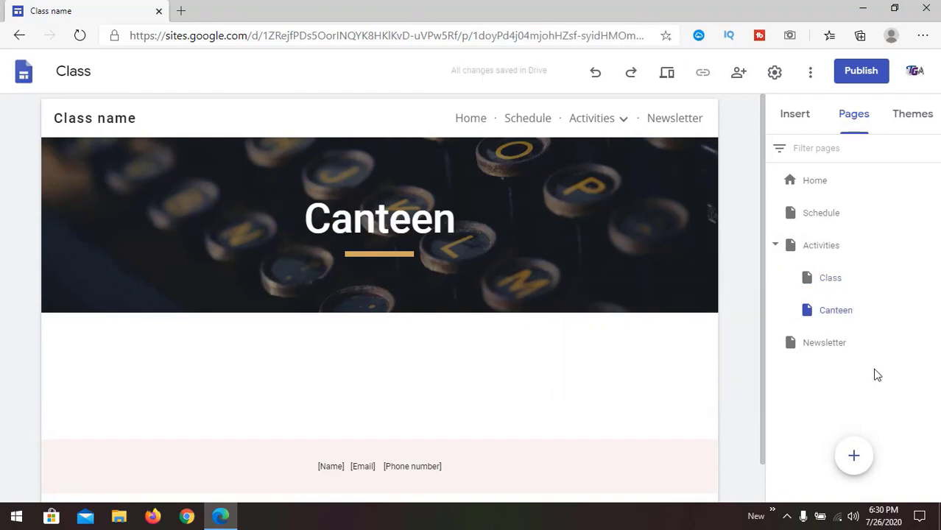
left_click(839, 278)
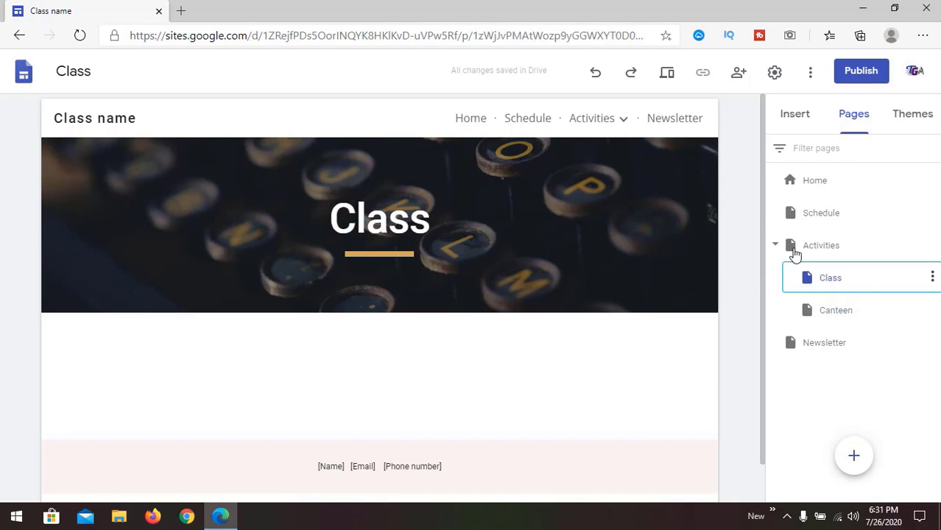
mouse_move(605, 125)
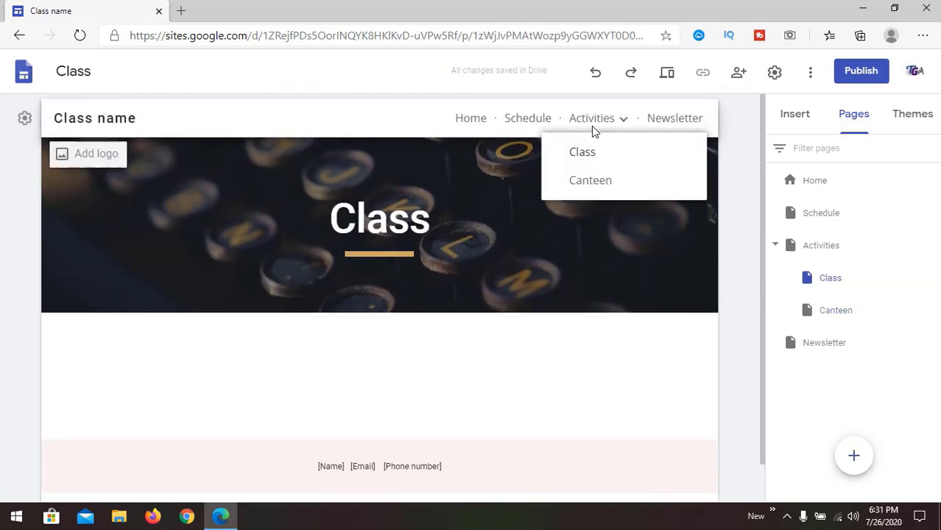
left_click(590, 180)
Insert an empty collapsible text block below the Canteen banner and test expanding and collapsing it.
scroll(513, 432, "down", 1)
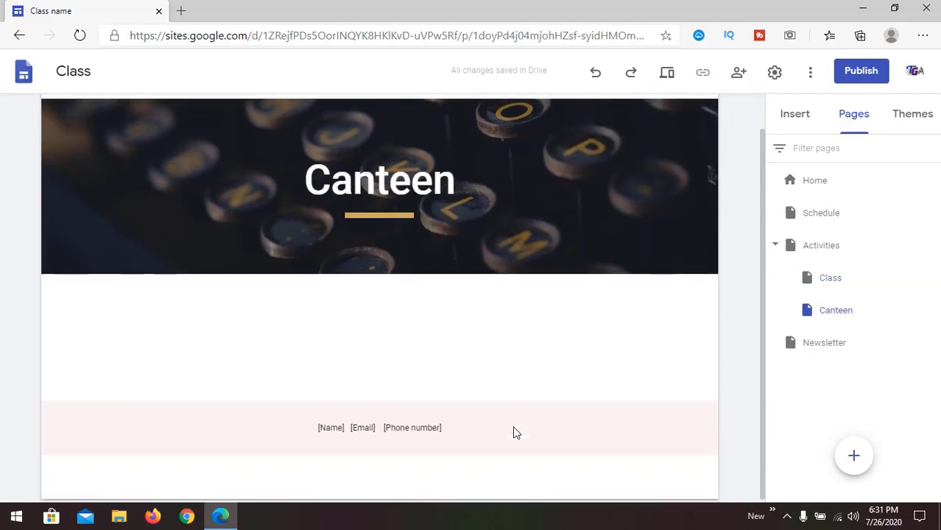
left_click(794, 113)
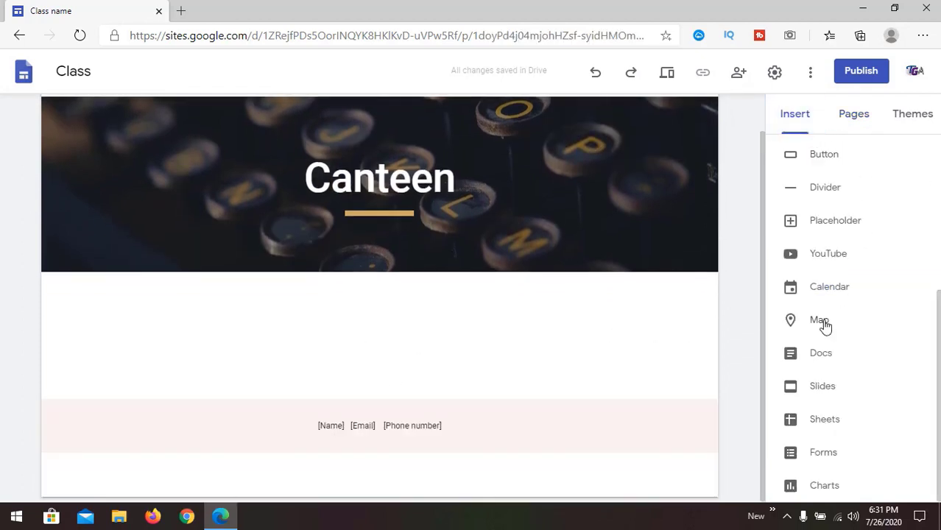
scroll(825, 326, "up", 4)
scroll(864, 326, "down", 1)
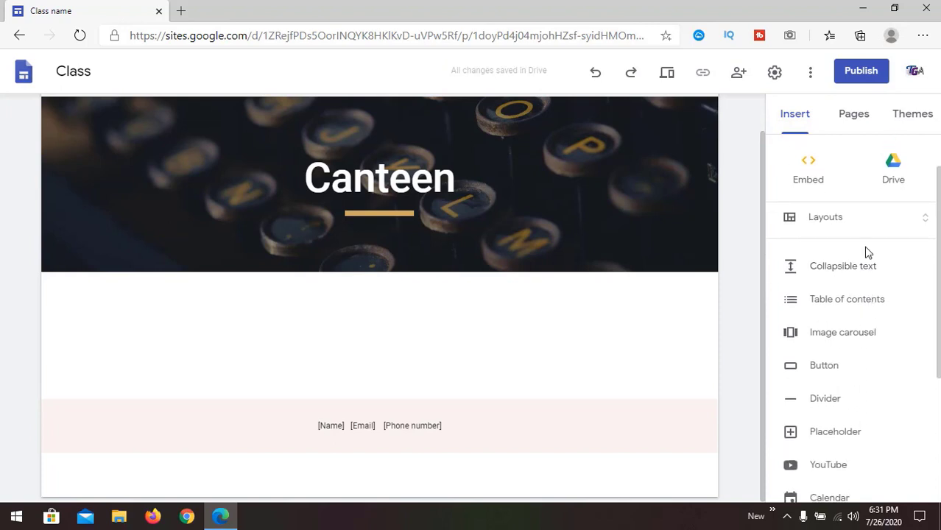
left_click(828, 276)
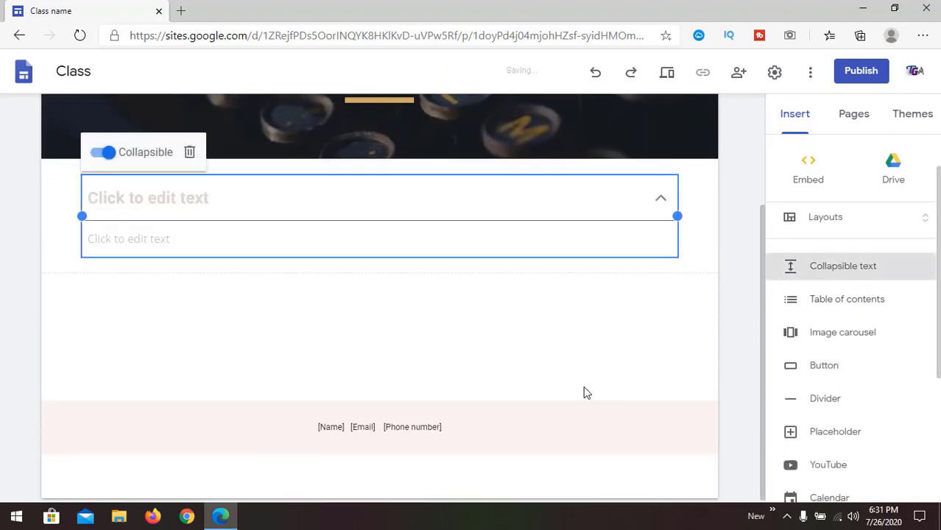
left_click(556, 375)
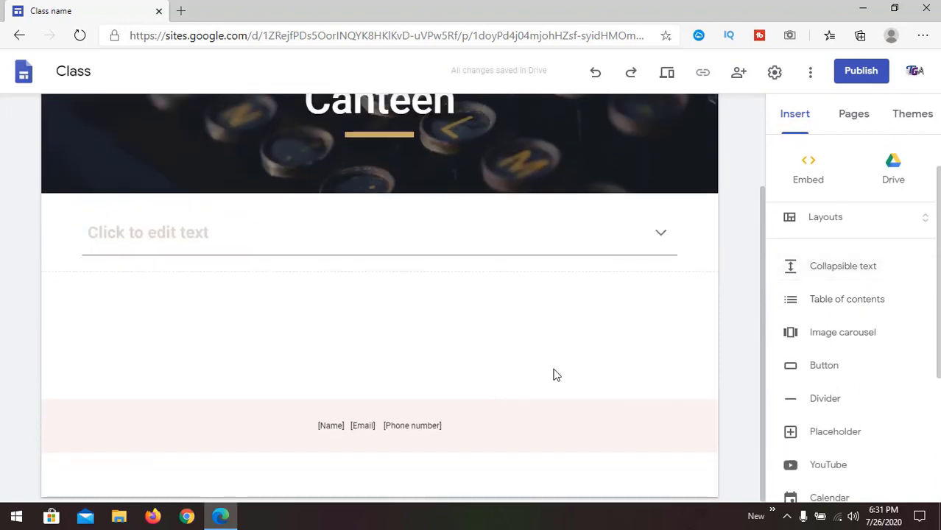
left_click(662, 235)
left_click(662, 237)
scroll(848, 441, "down", 2)
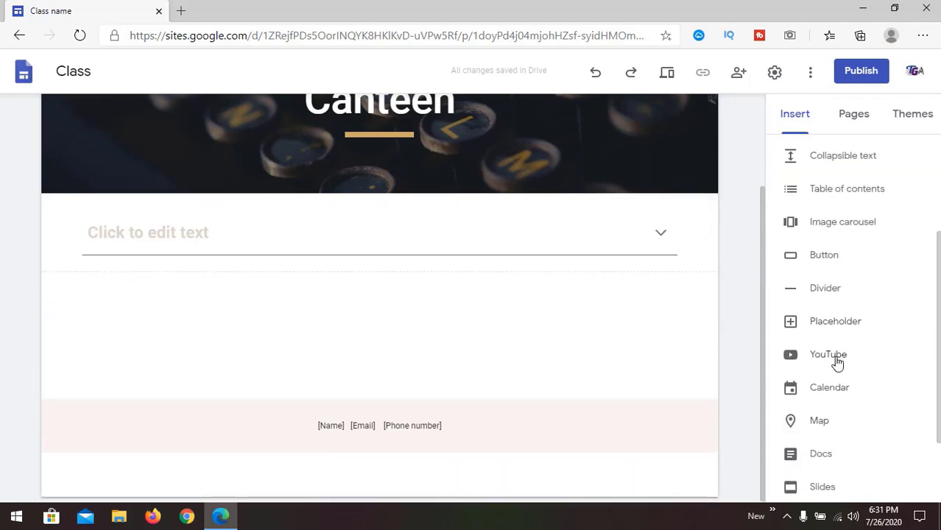
Cancel a YouTube insert, then start a map and zoom it in on Matang.
left_click(837, 362)
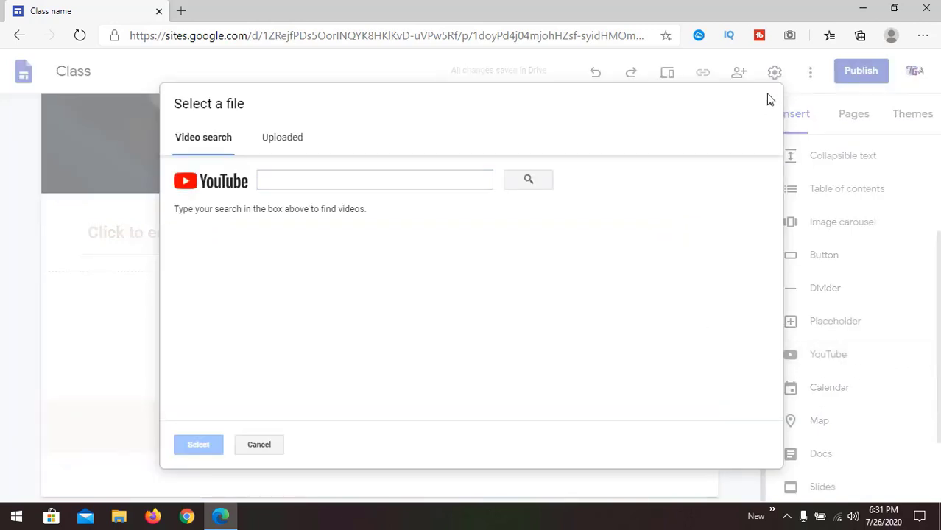
left_click(769, 103)
left_click(820, 423)
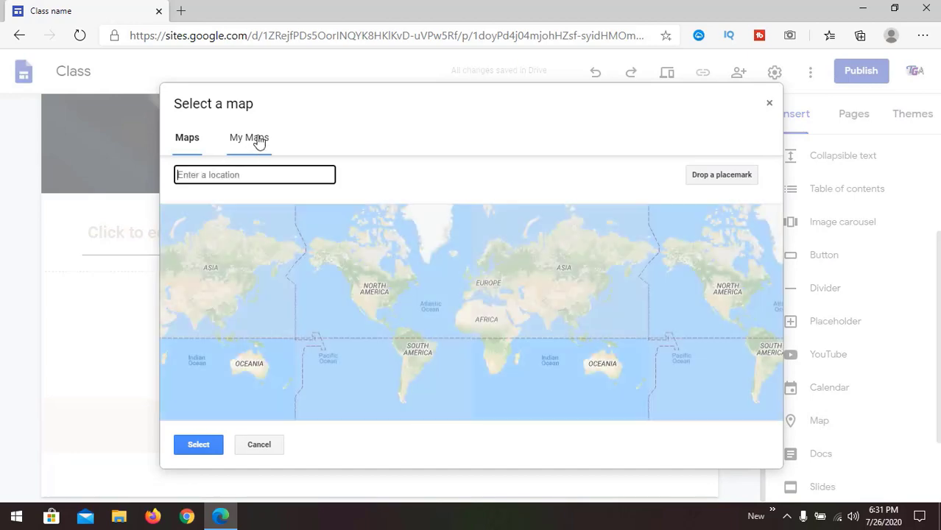
left_click_drag(619, 340, 437, 309)
scroll(437, 310, "up", 1)
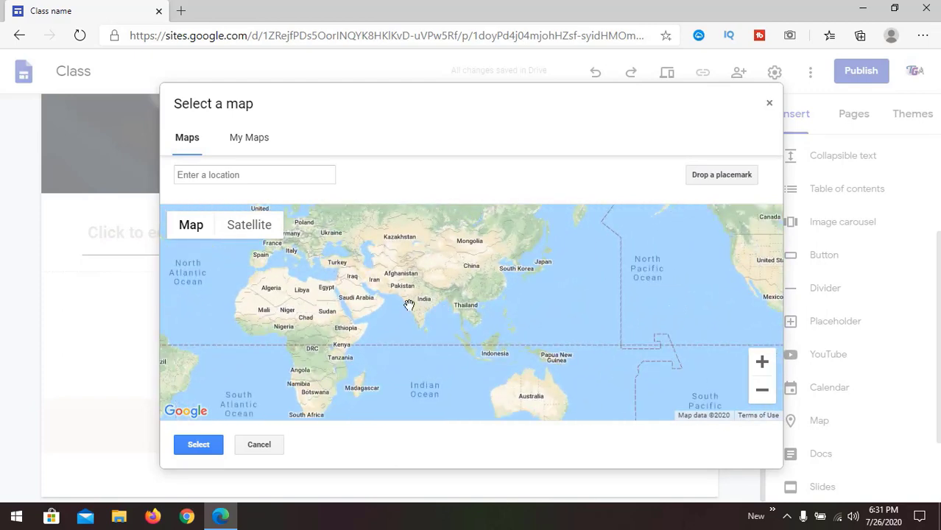
scroll(409, 305, "down", 2)
scroll(434, 309, "up", 3)
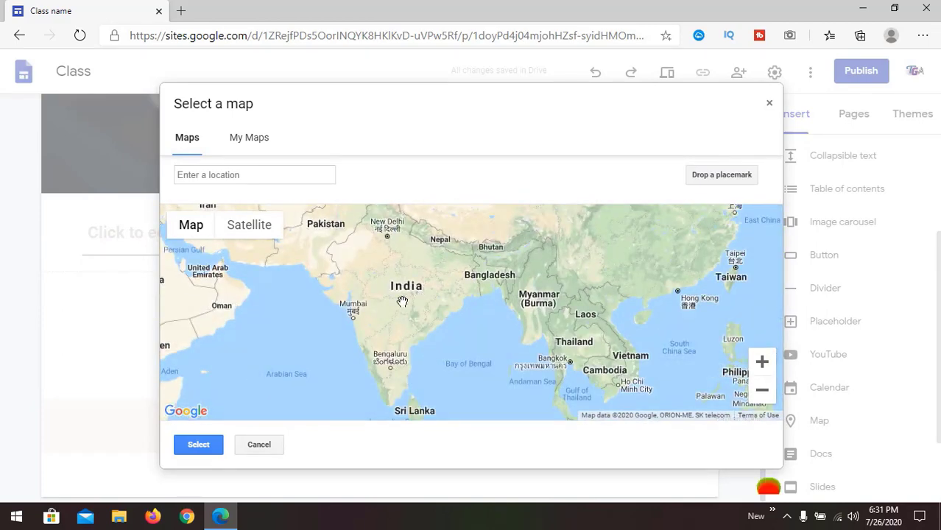
scroll(404, 298, "up", 3)
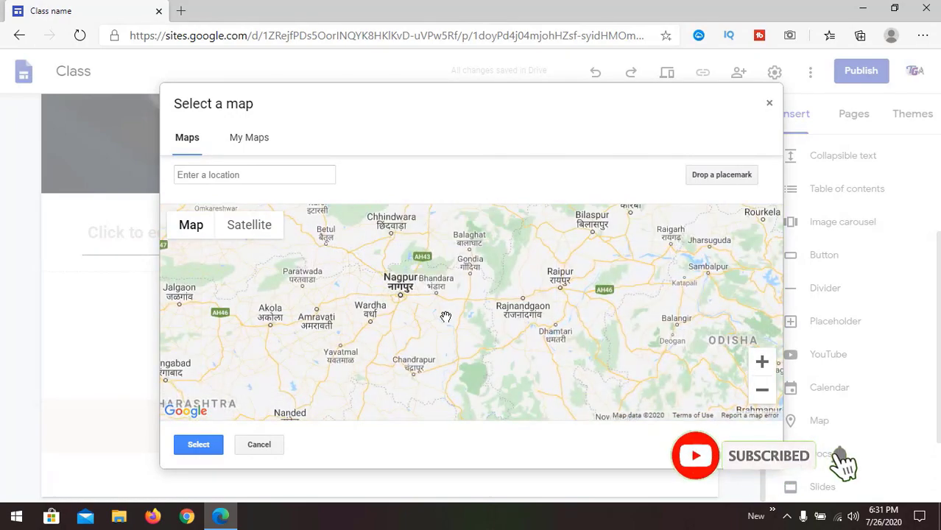
left_click_drag(441, 315, 457, 292)
scroll(559, 274, "up", 5)
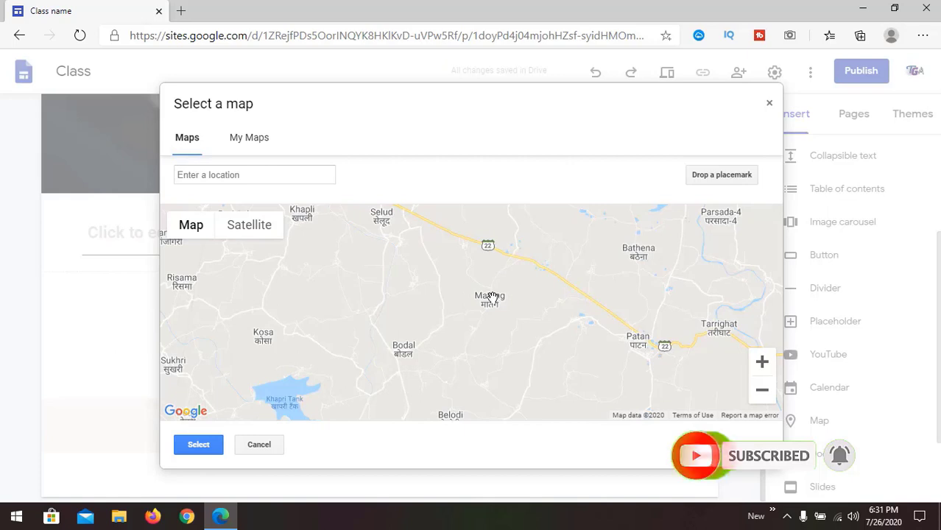
left_click_drag(492, 299, 460, 280)
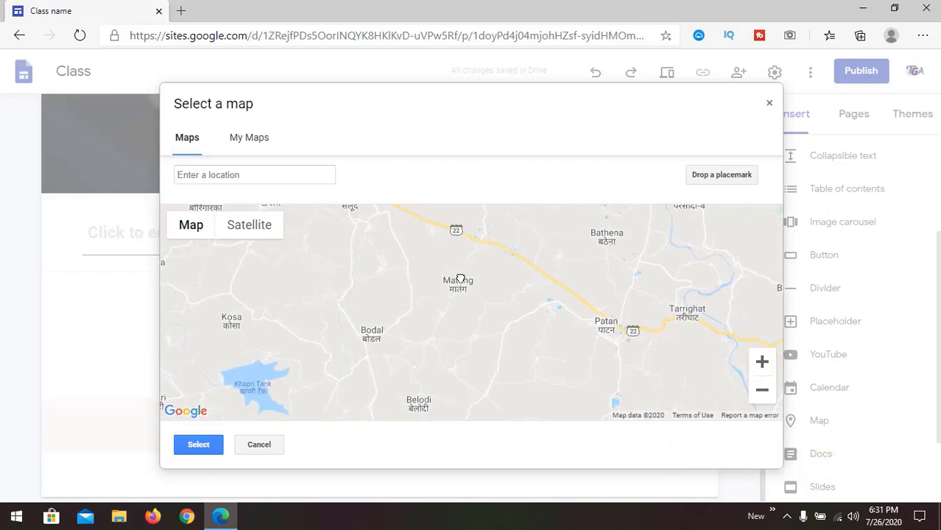
Drop a placemark near Matang, insert the map, and stretch it to full width.
left_click(706, 174)
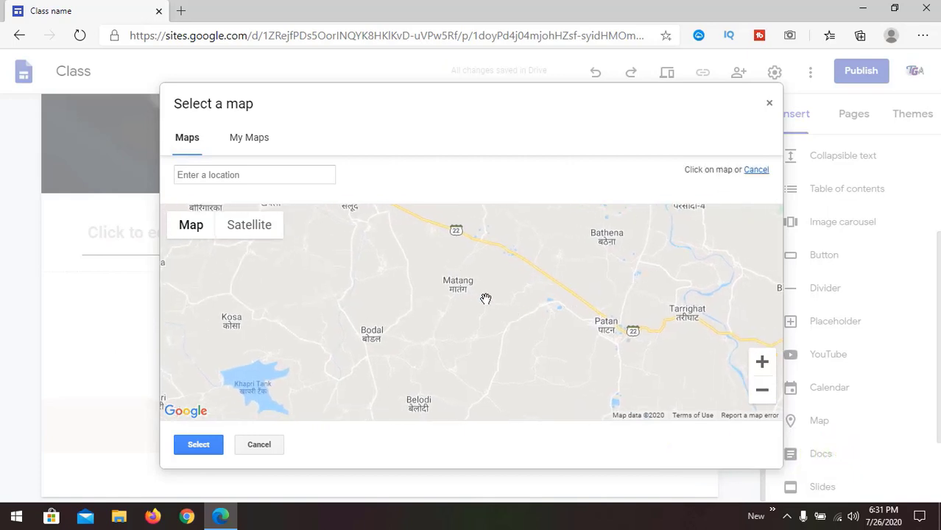
left_click(473, 256)
left_click_drag(506, 330, 521, 350)
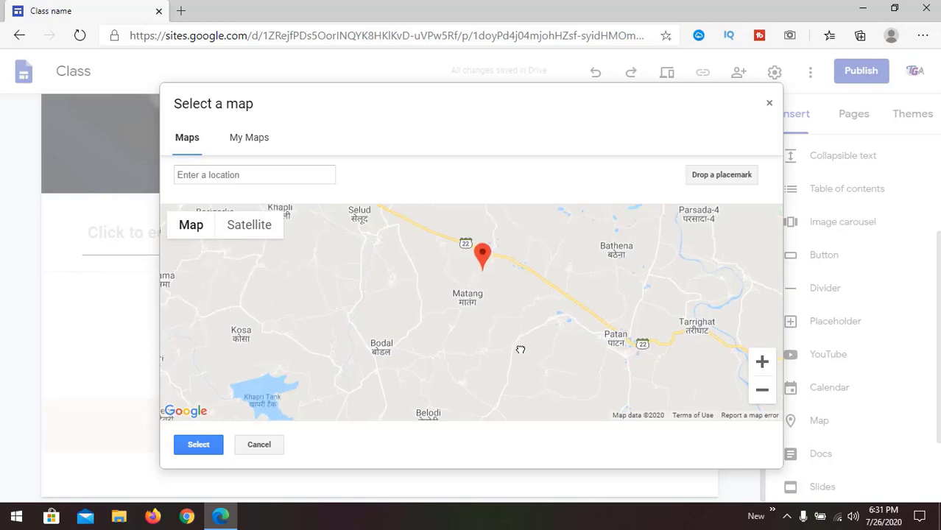
left_click(220, 446)
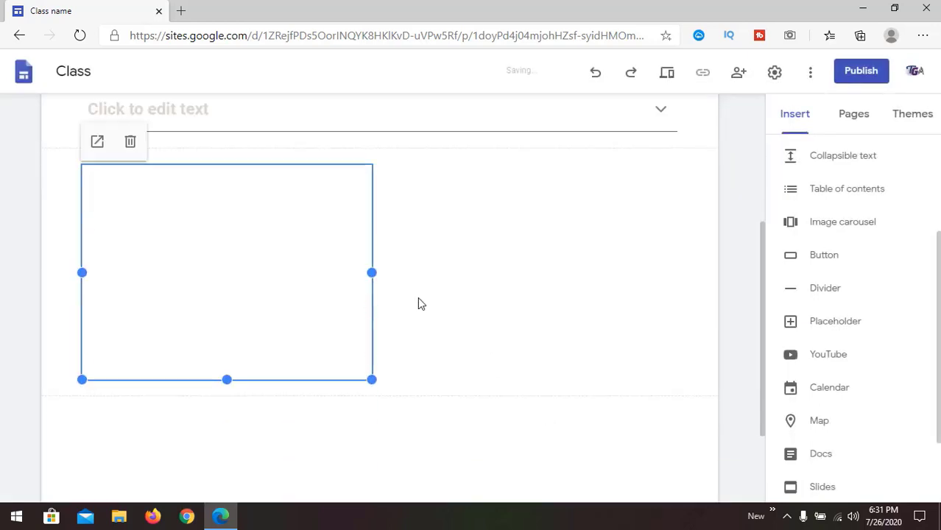
left_click_drag(371, 380, 678, 420)
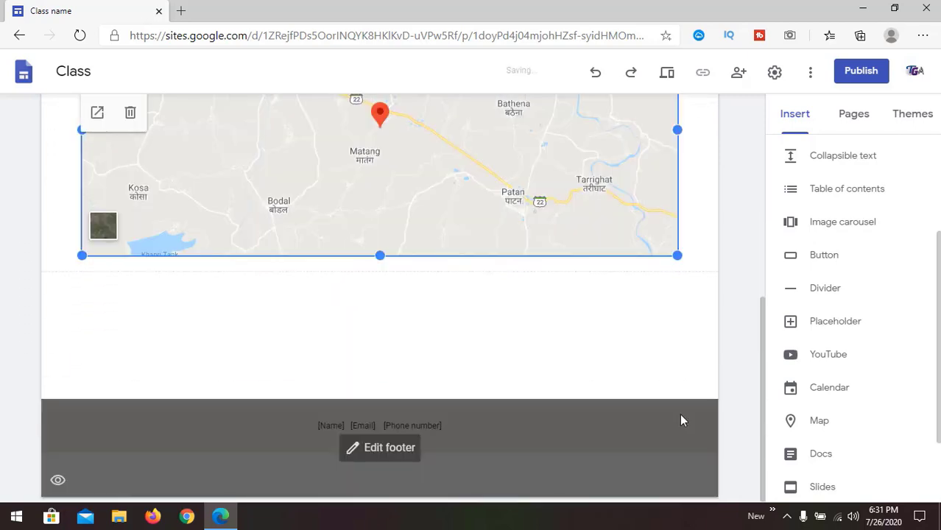
scroll(710, 273, "up", 2)
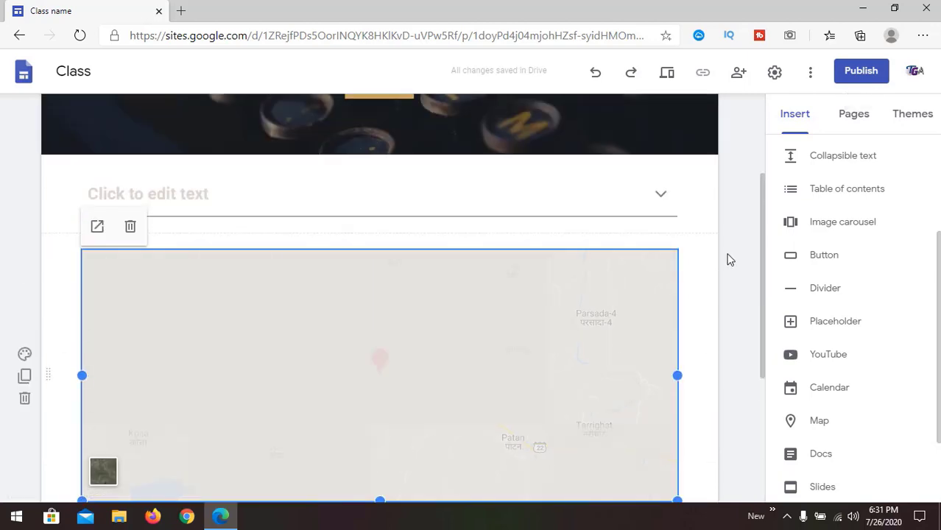
left_click(666, 71)
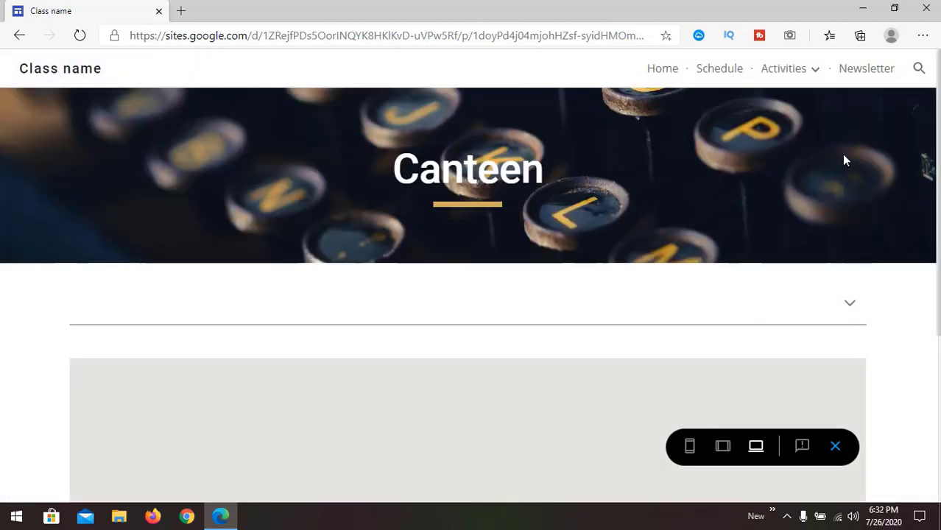
mouse_move(786, 78)
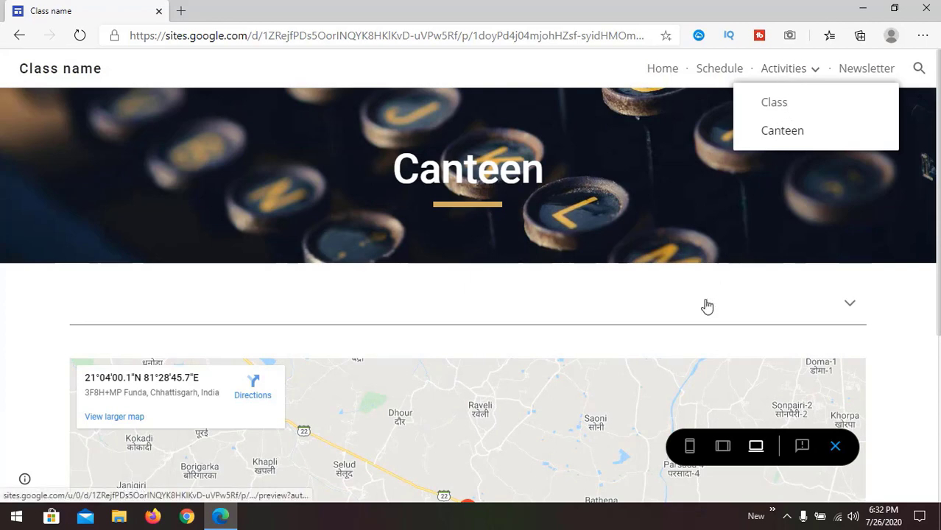
scroll(705, 298, "down", 3)
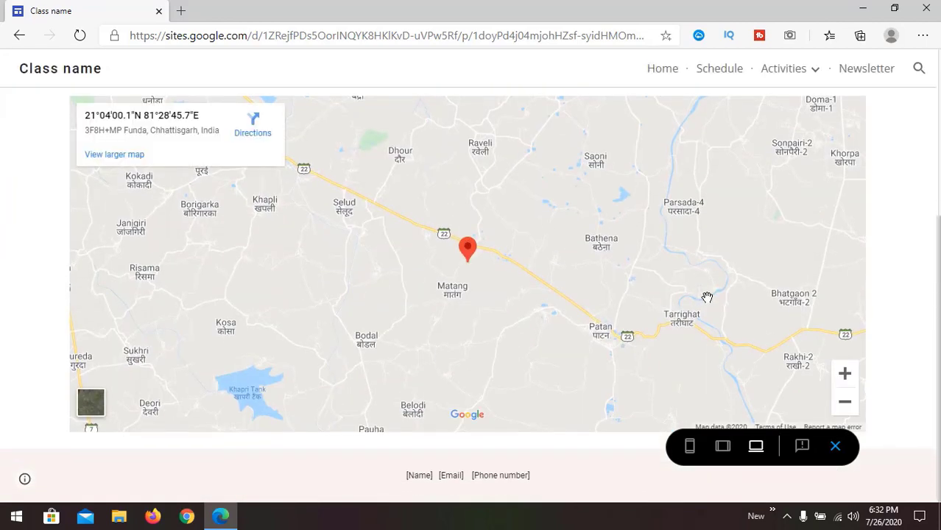
scroll(707, 297, "down", 2)
scroll(737, 286, "up", 3)
scroll(739, 295, "down", 2)
scroll(741, 294, "up", 2)
left_click(854, 440)
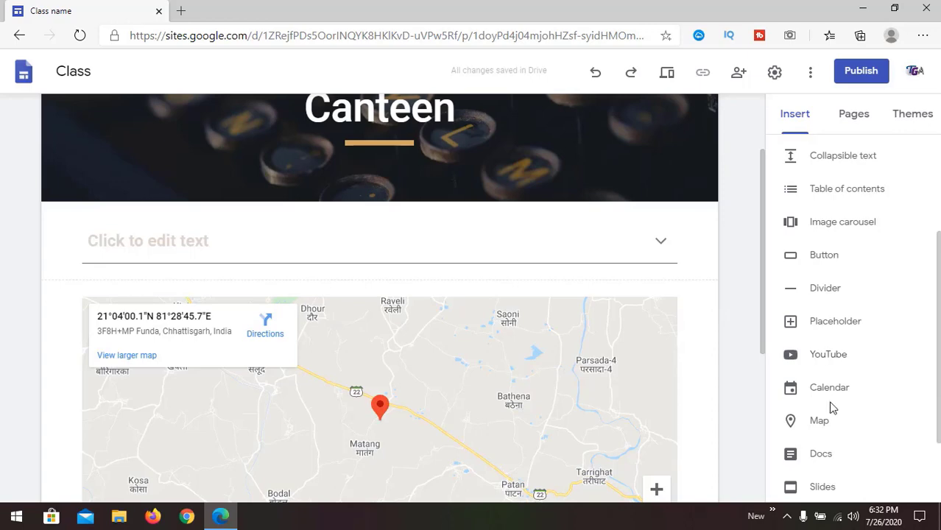
scroll(832, 409, "down", 1)
scroll(834, 407, "down", 1)
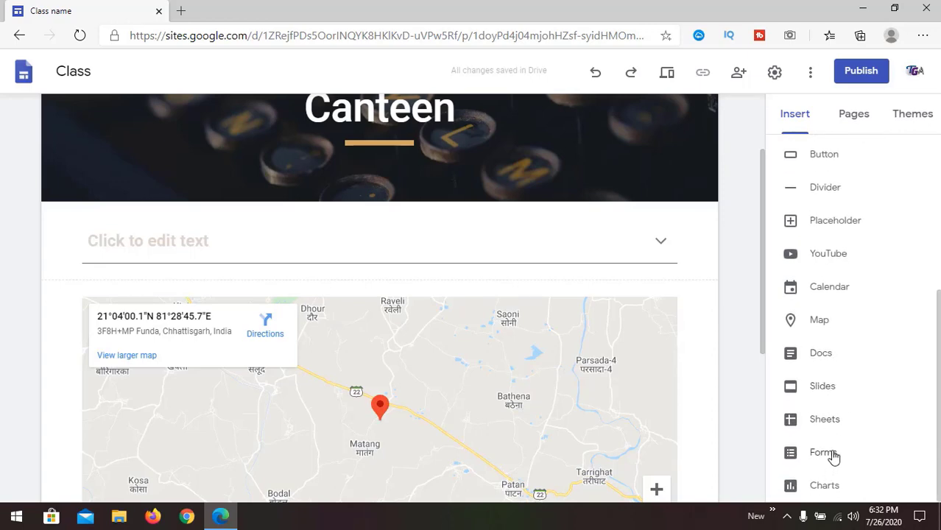
scroll(736, 265, "up", 2)
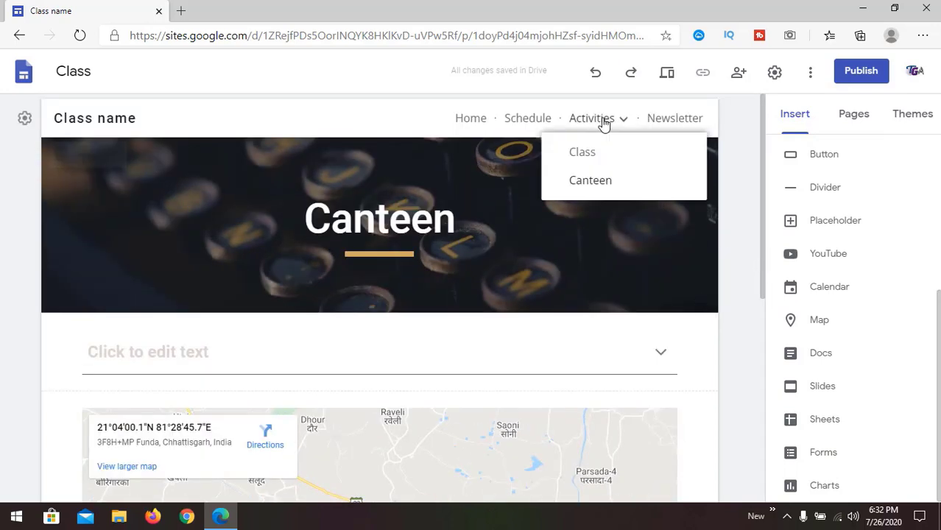
Open the Class page from the Pages list for editing.
left_click(852, 118)
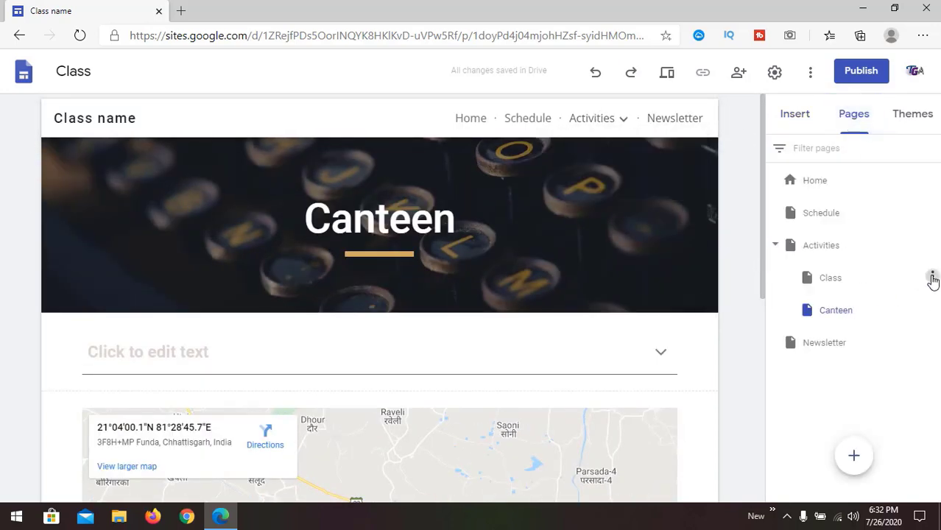
left_click(931, 278)
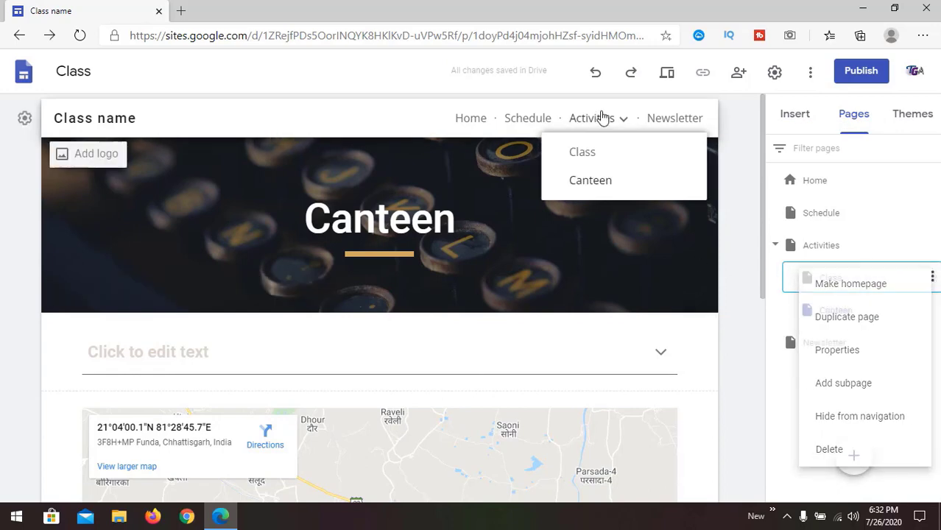
left_click(601, 120)
left_click(587, 156)
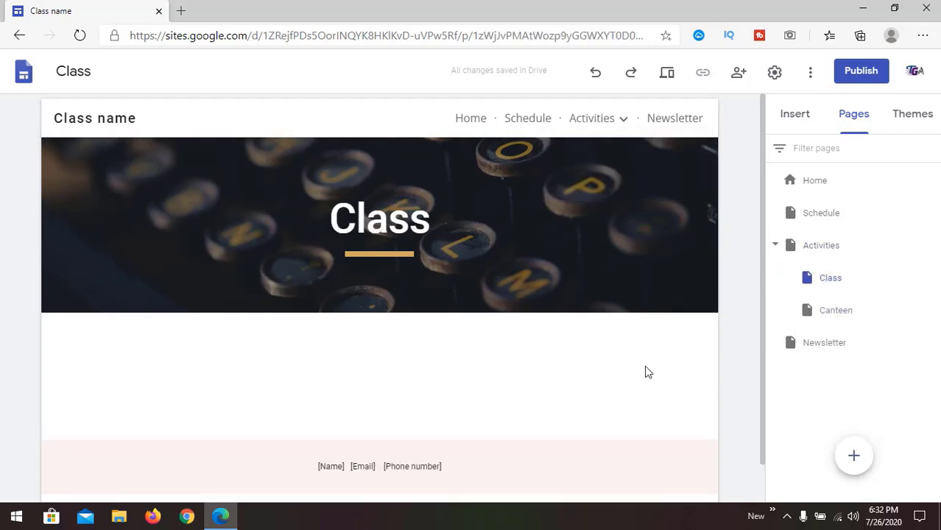
scroll(645, 365, "down", 1)
Embed the Survey Or Quiz form on the Class page and widen it across the page.
left_click(796, 116)
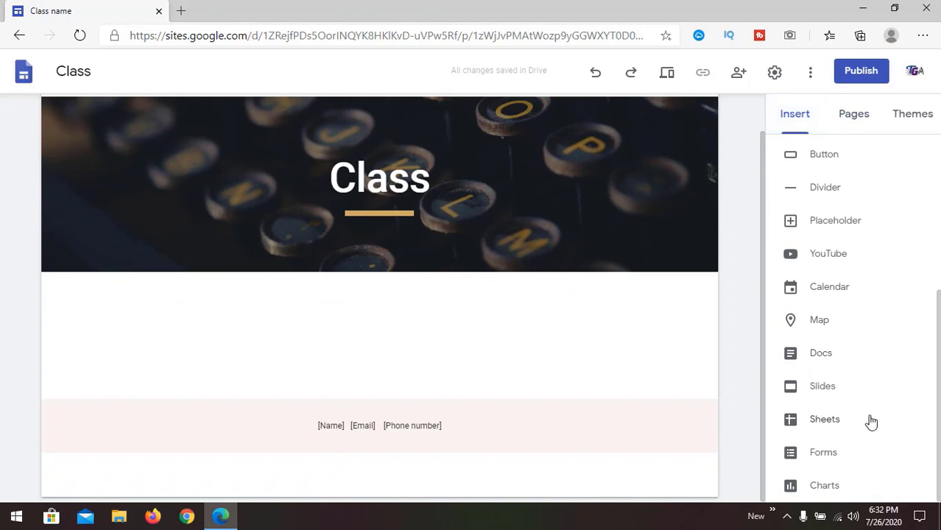
left_click(835, 454)
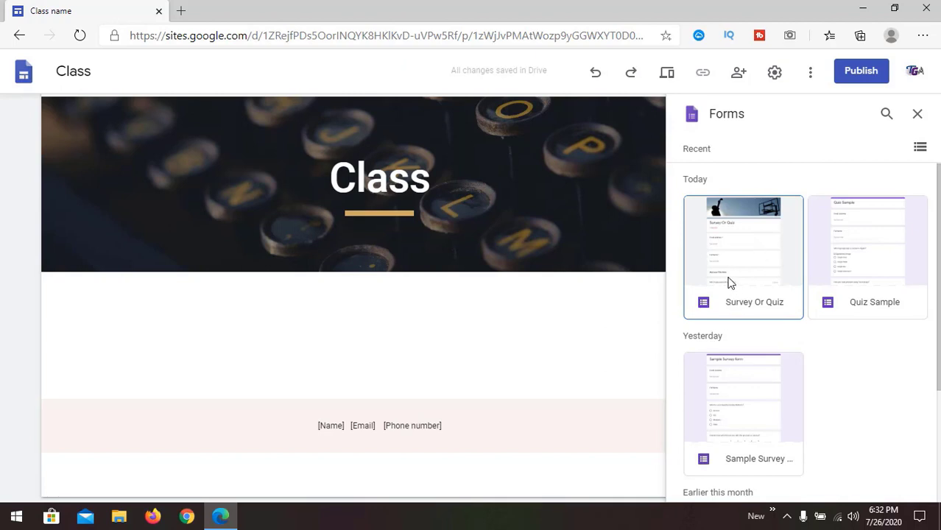
left_click(763, 246)
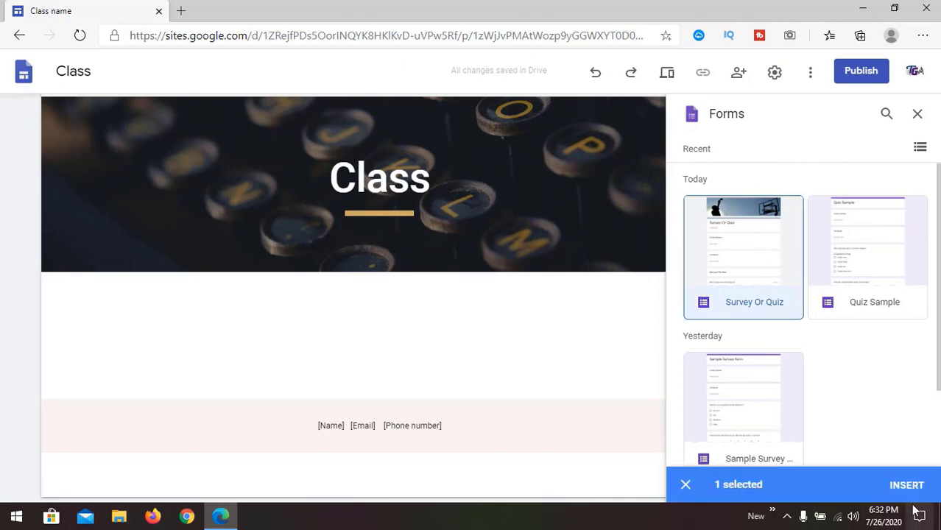
left_click(899, 484)
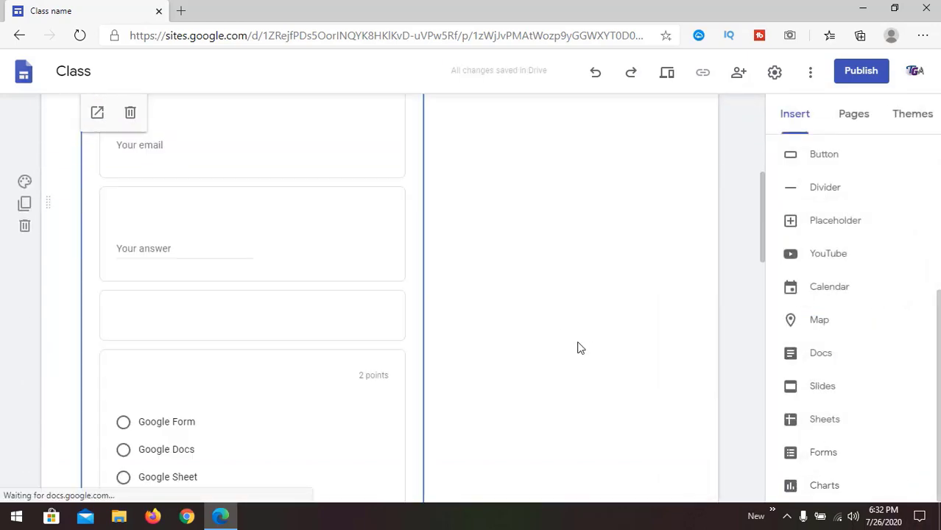
scroll(577, 348, "down", 12)
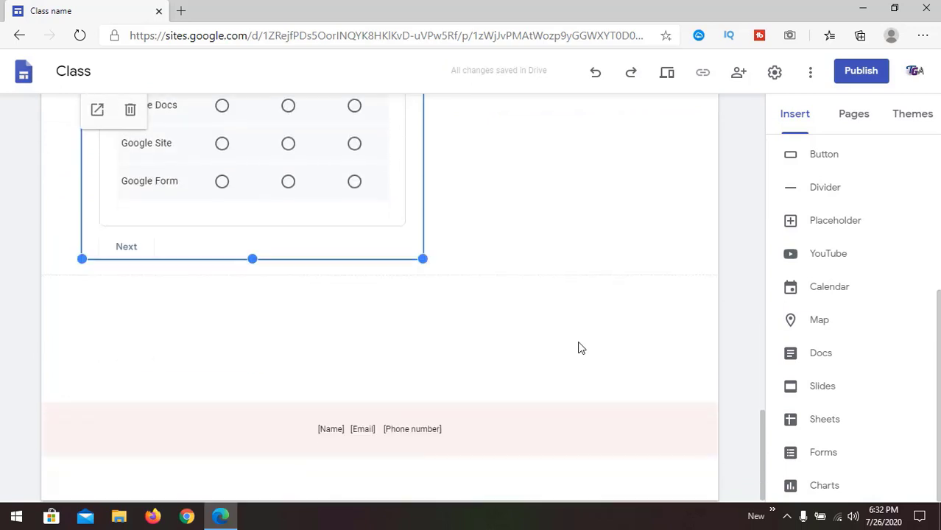
left_click_drag(423, 255, 661, 276)
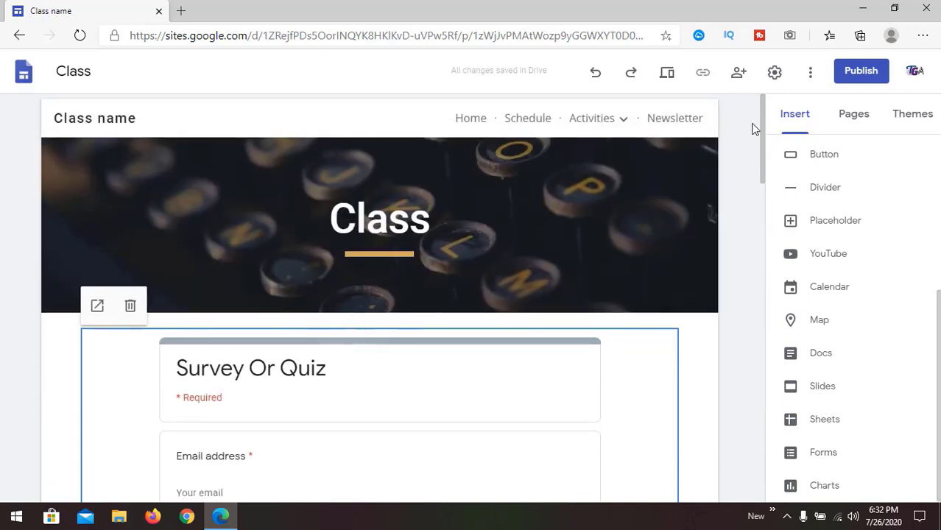
left_click(666, 82)
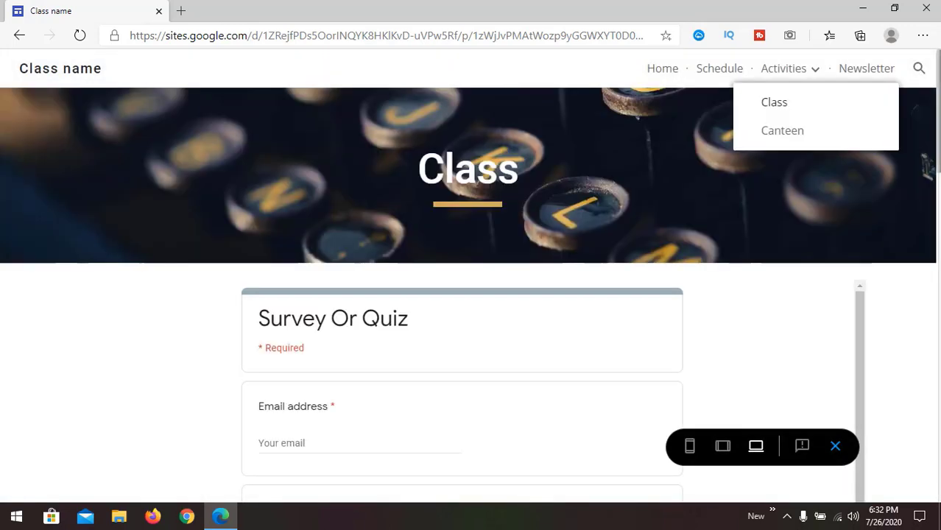
left_click(779, 102)
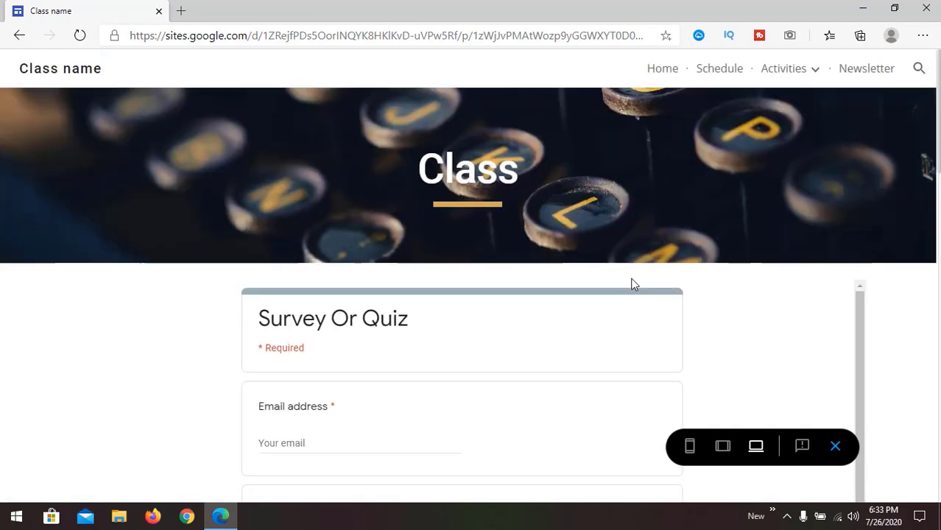
scroll(631, 283, "down", 1)
scroll(927, 324, "down", 10)
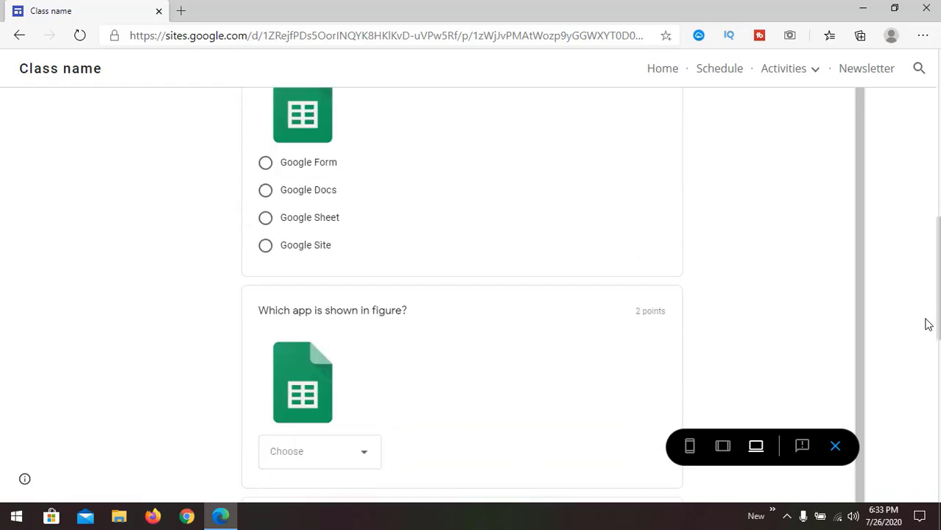
scroll(858, 328, "up", 1)
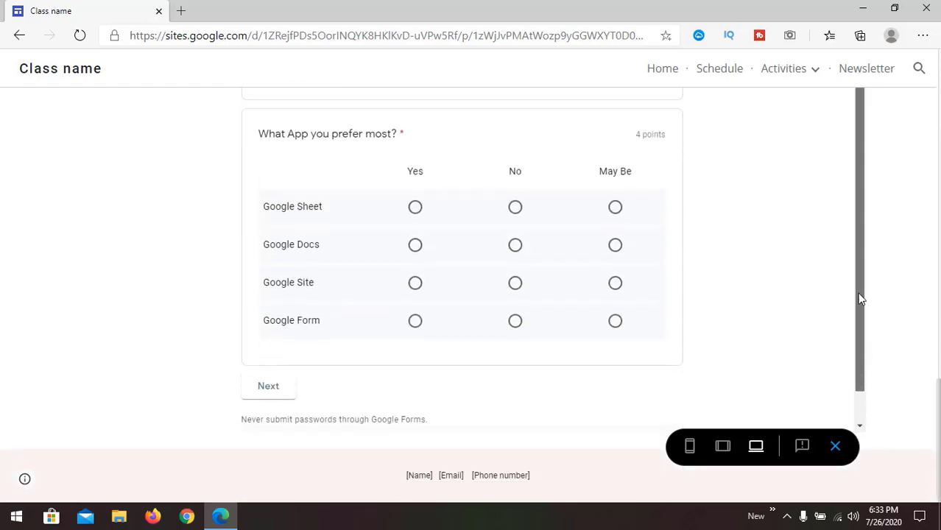
left_click(836, 447)
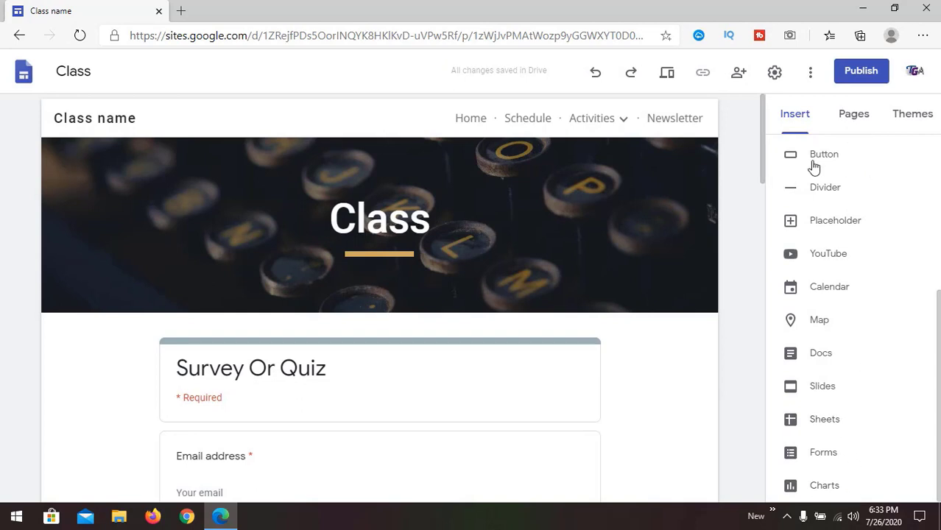
Try Side navigation mode in Settings, then revert it to Top and close.
left_click(917, 123)
left_click(775, 76)
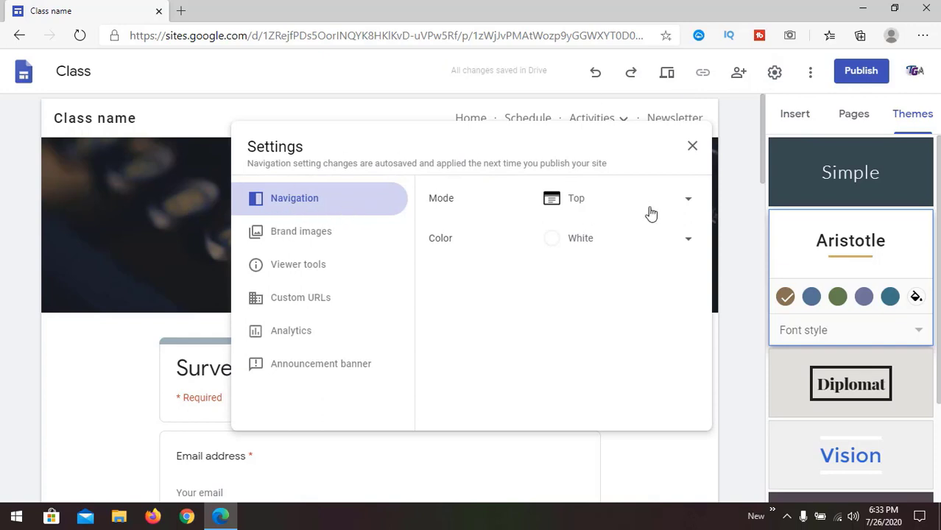
left_click(674, 205)
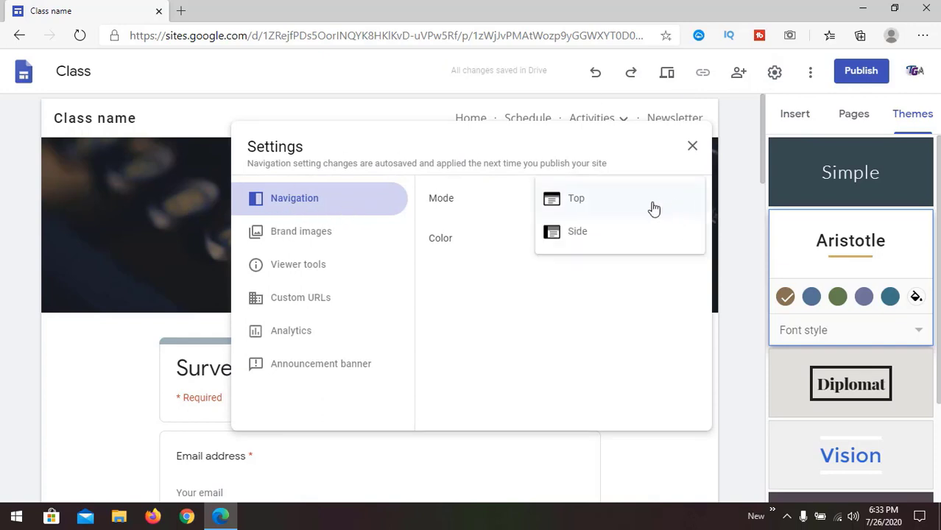
left_click(617, 234)
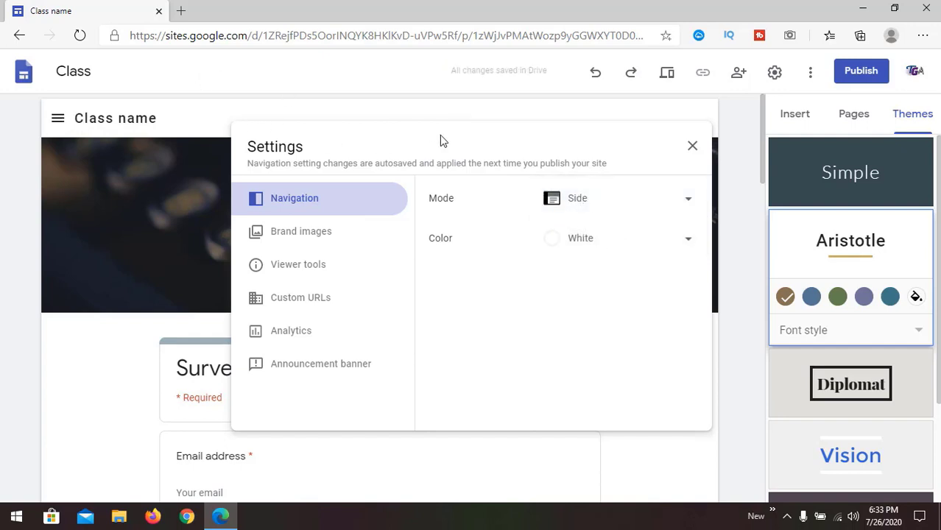
left_click(608, 165)
left_click(689, 144)
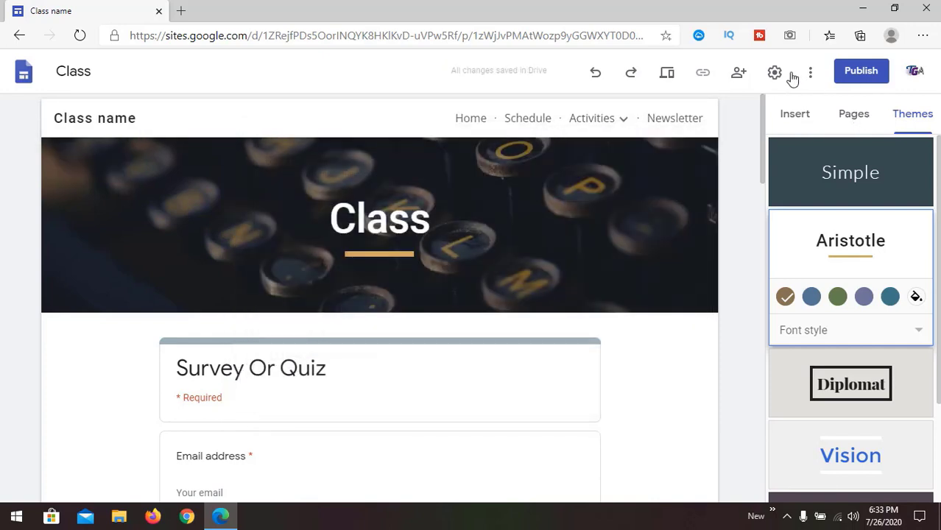
Set the navigation mode to Side and close Settings to check the header menu.
left_click(773, 71)
left_click(587, 208)
left_click(576, 232)
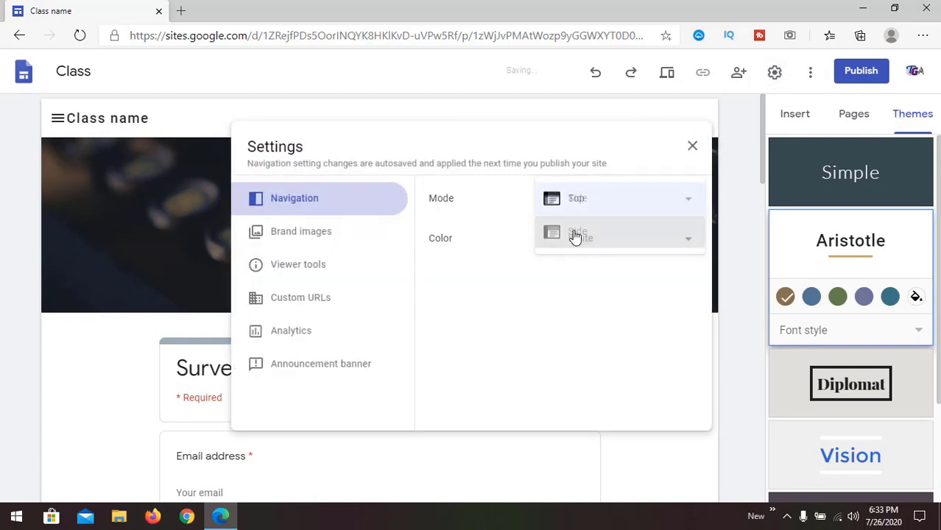
left_click(691, 146)
scroll(245, 277, "down", 10)
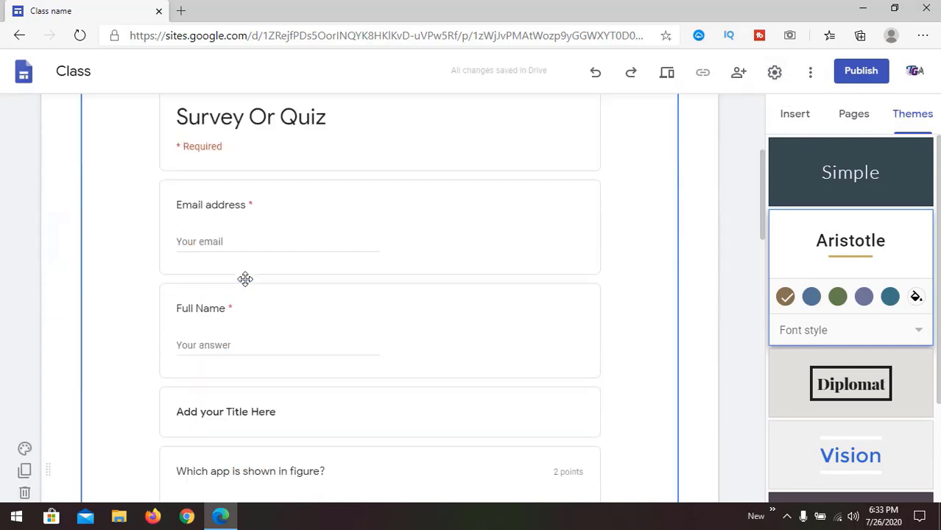
scroll(248, 283, "up", 3)
scroll(251, 288, "up", 10)
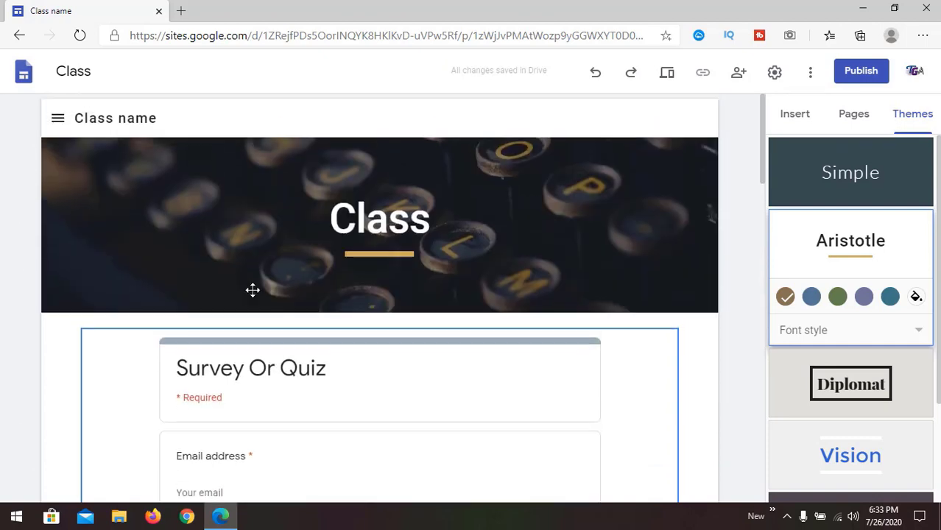
After previewing the site, set navigation Color to Transparent and Mode back to Top.
left_click(775, 74)
key("Escape")
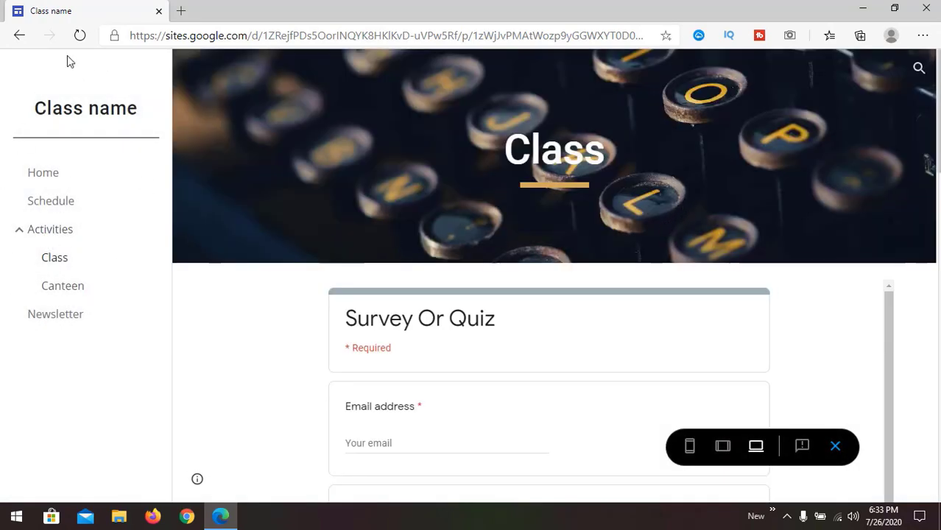
left_click(834, 446)
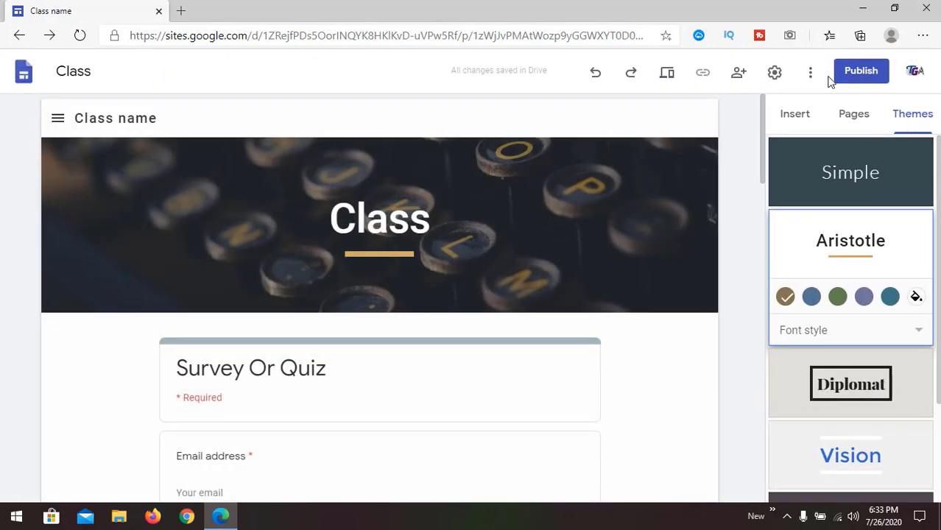
left_click(774, 72)
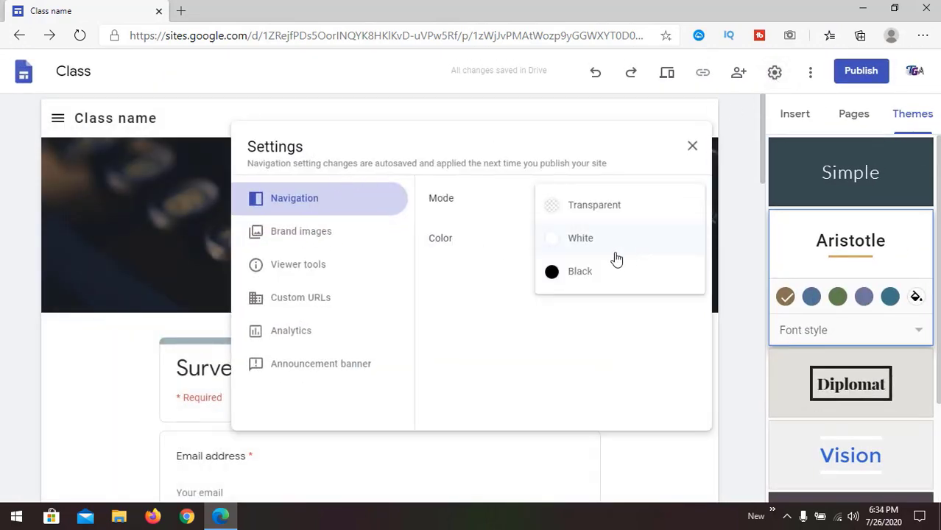
left_click(611, 207)
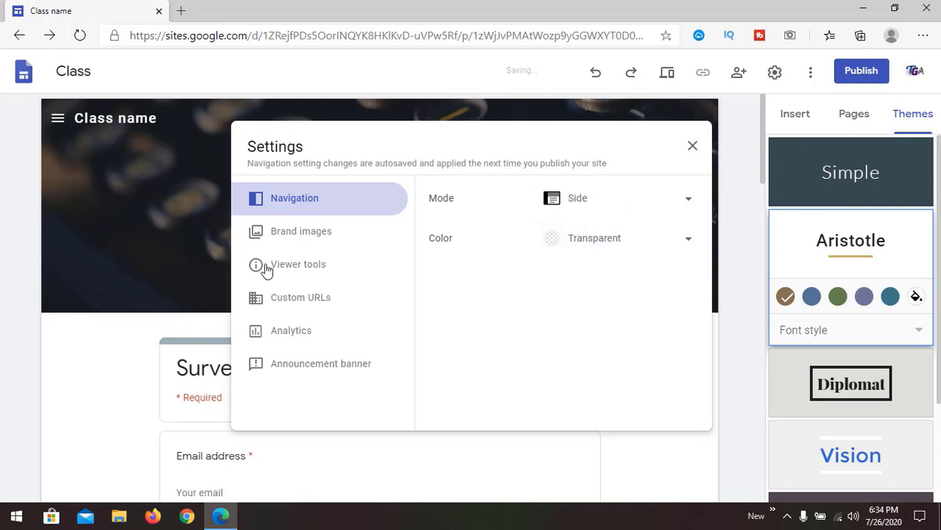
left_click(610, 204)
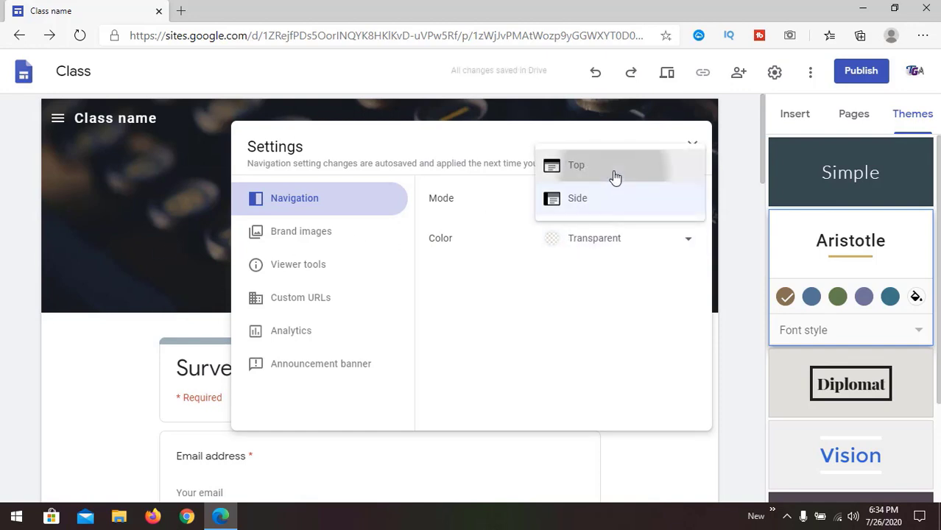
left_click(612, 174)
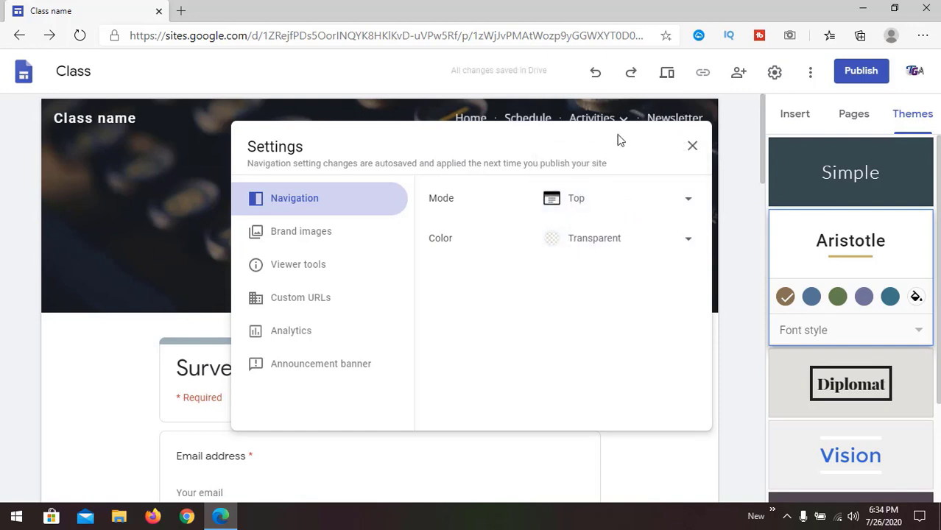
Open the Logo settings and cancel the logo image upload without choosing a file.
left_click(322, 234)
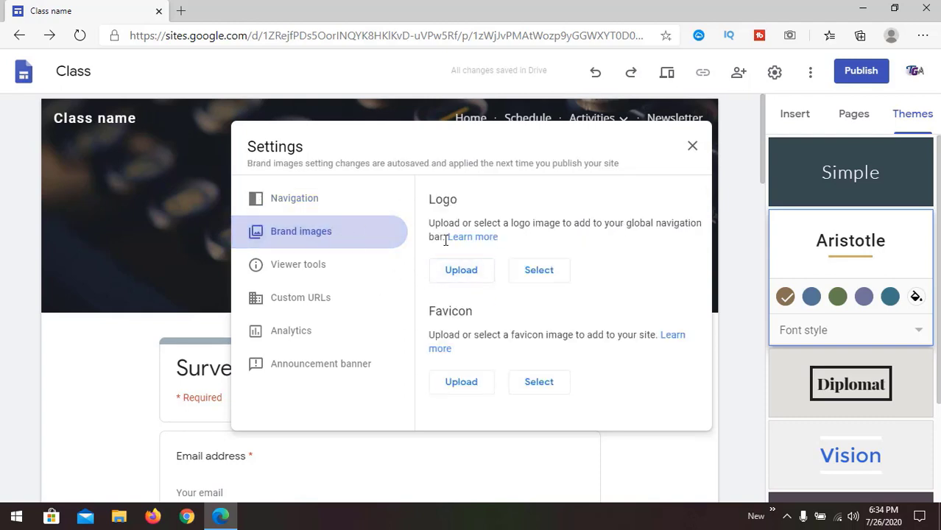
left_click(462, 270)
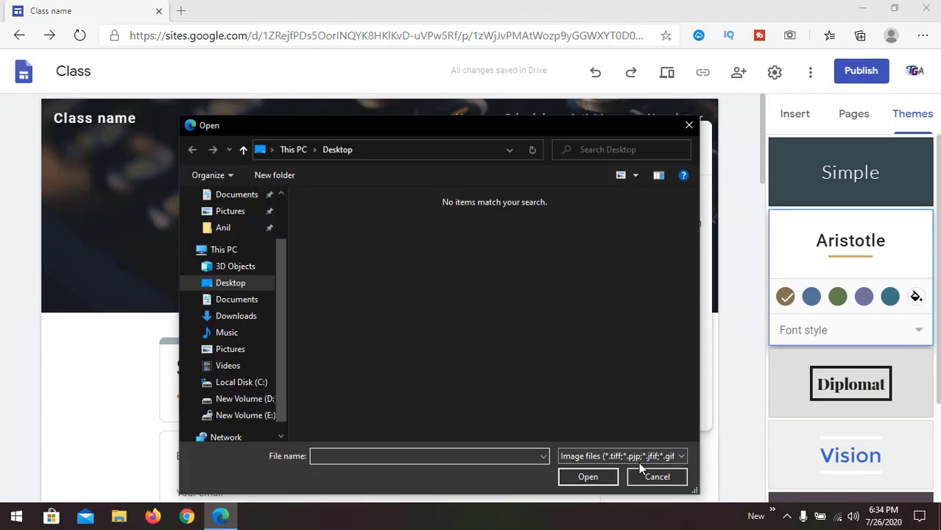
left_click(640, 469)
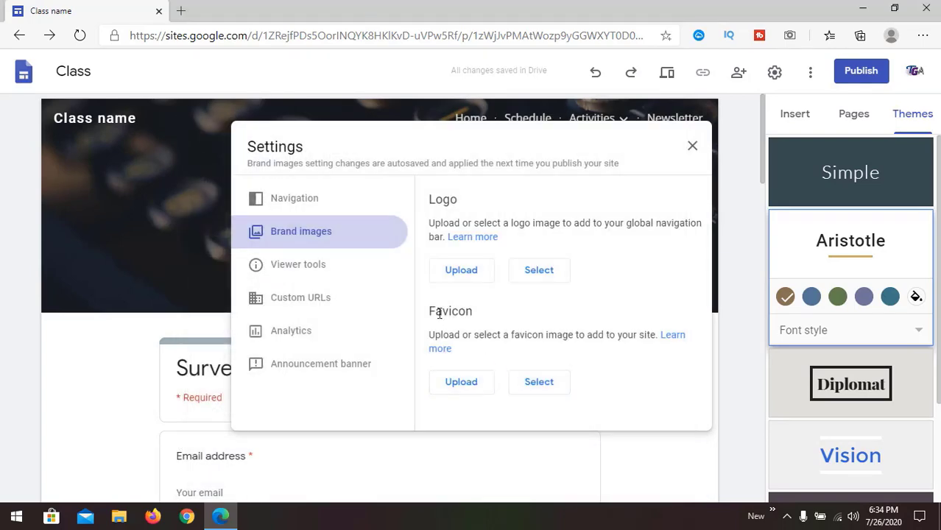
double_click(438, 312)
left_click(25, 16)
Keep Show page last updated time on in Viewer tools, then view the empty Custom URLs domain field.
left_click(317, 267)
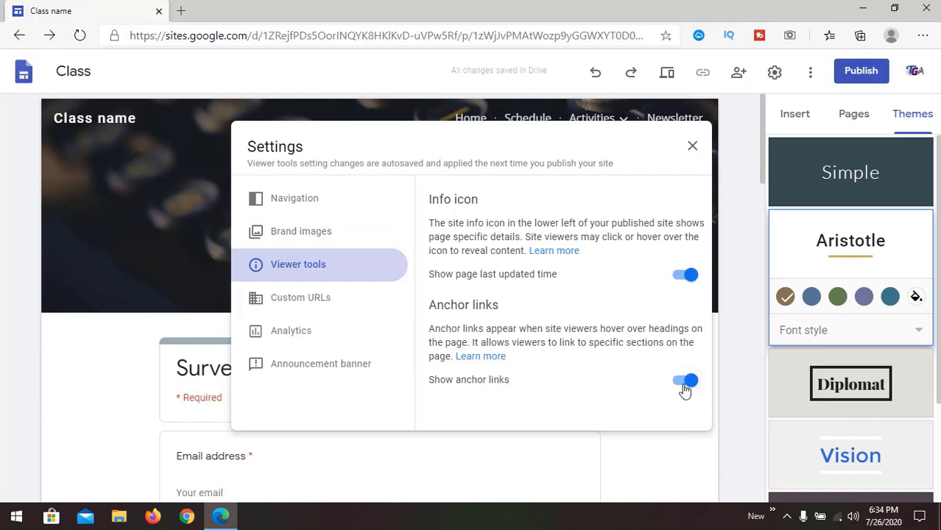
left_click(686, 275)
left_click(686, 276)
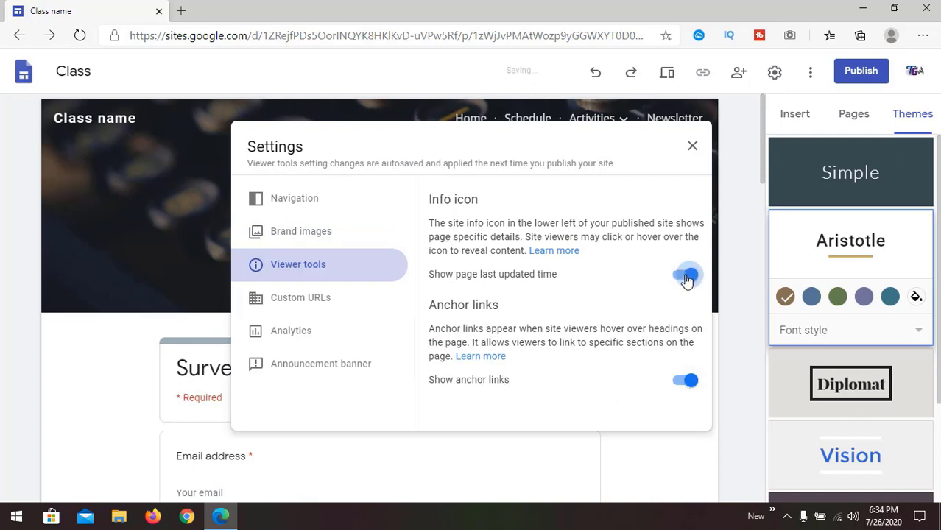
left_click(318, 303)
left_click(519, 248)
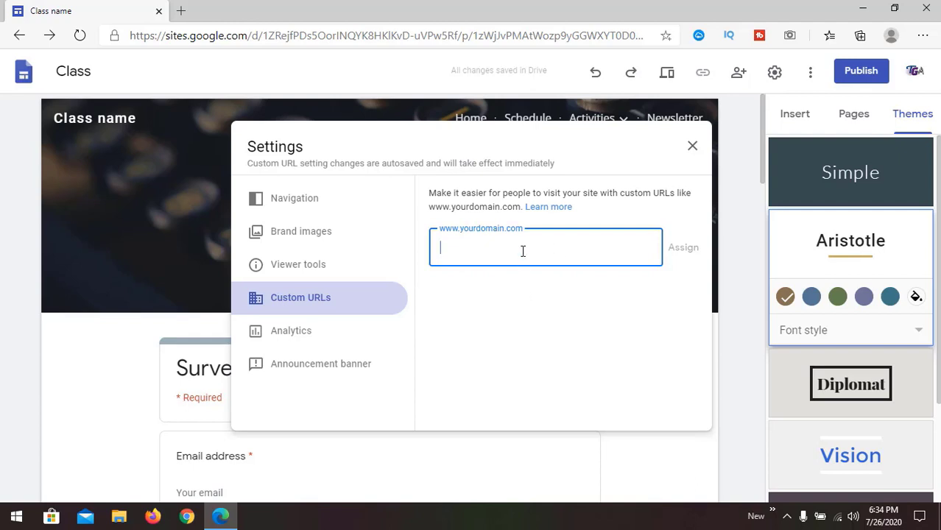
Open the Analytics settings and leave the Google Analytics tracking ID empty.
left_click(335, 341)
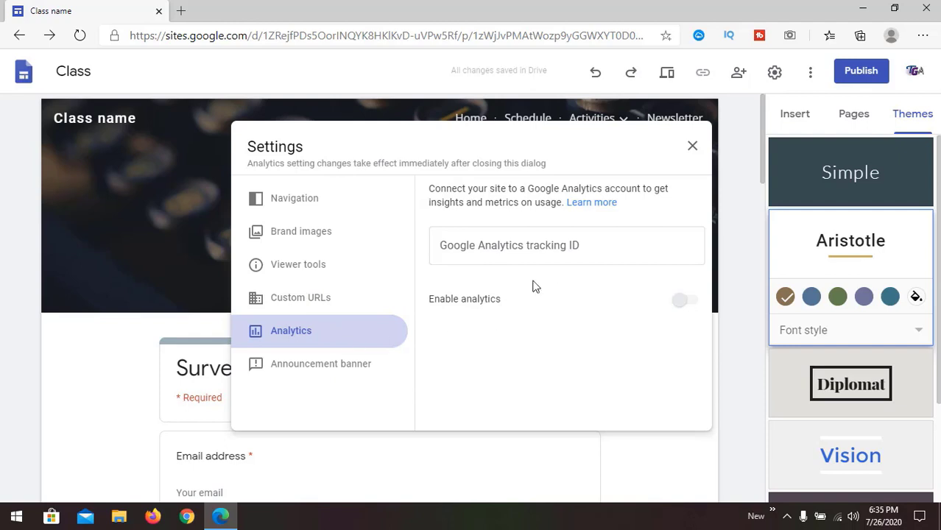
left_click(581, 252)
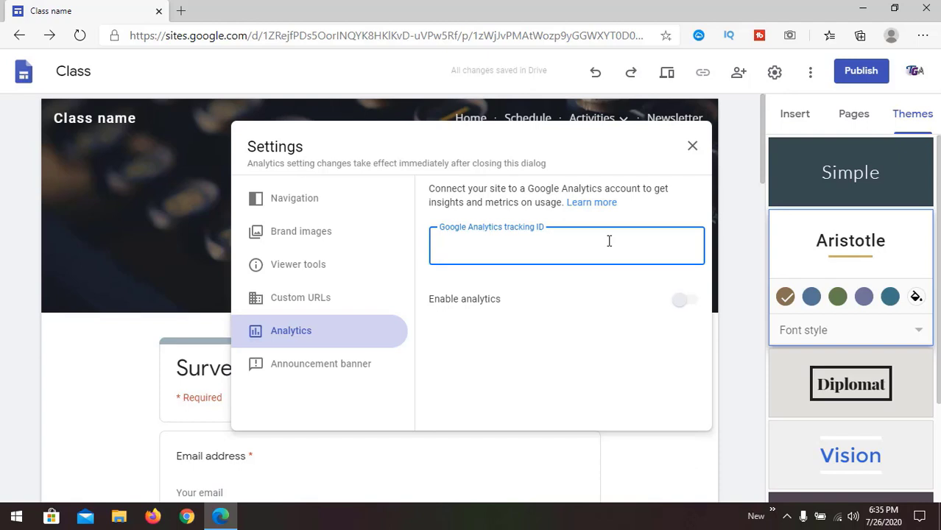
left_click(353, 371)
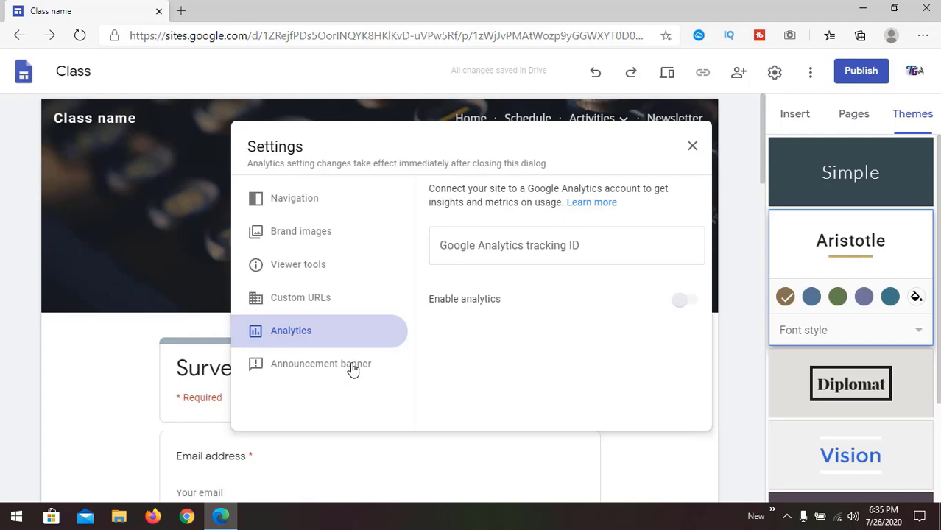
Turn on a Red announcement banner reading 'This is a Mesage' and view it on the page.
left_click(353, 368)
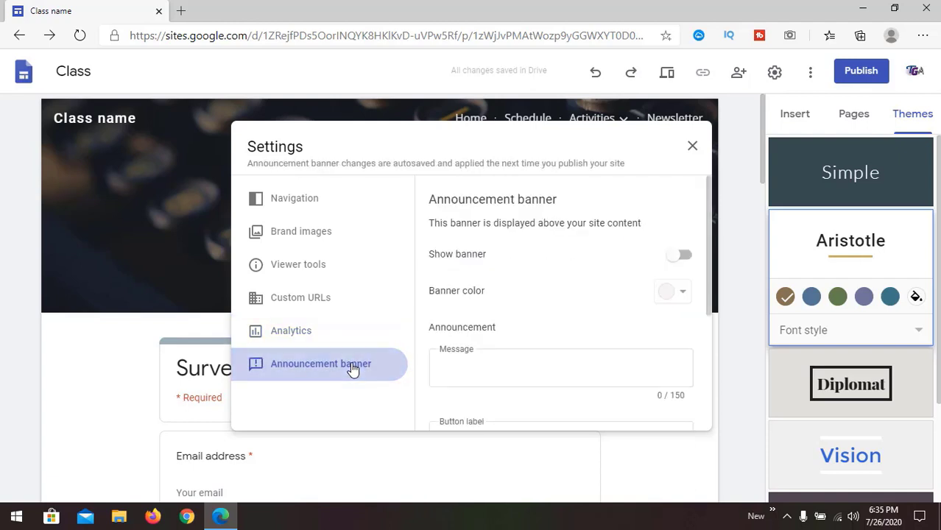
left_click(681, 256)
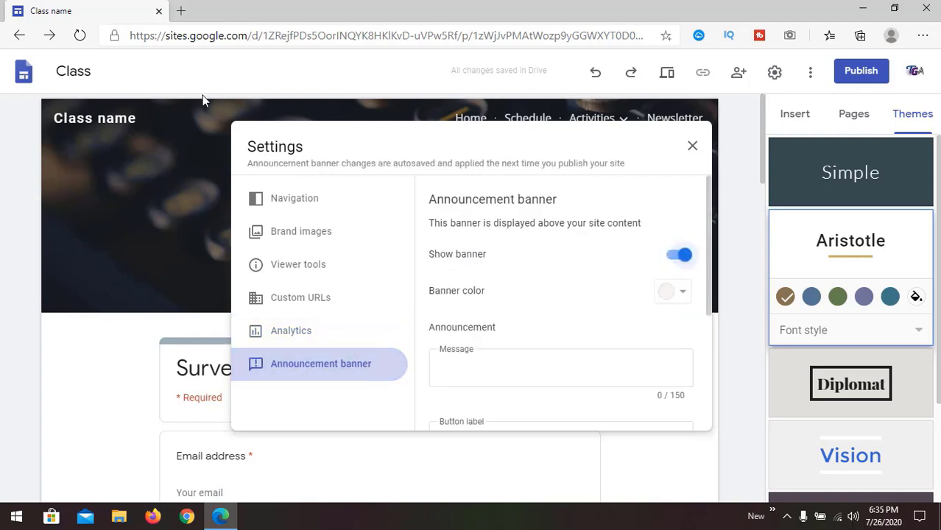
left_click(678, 294)
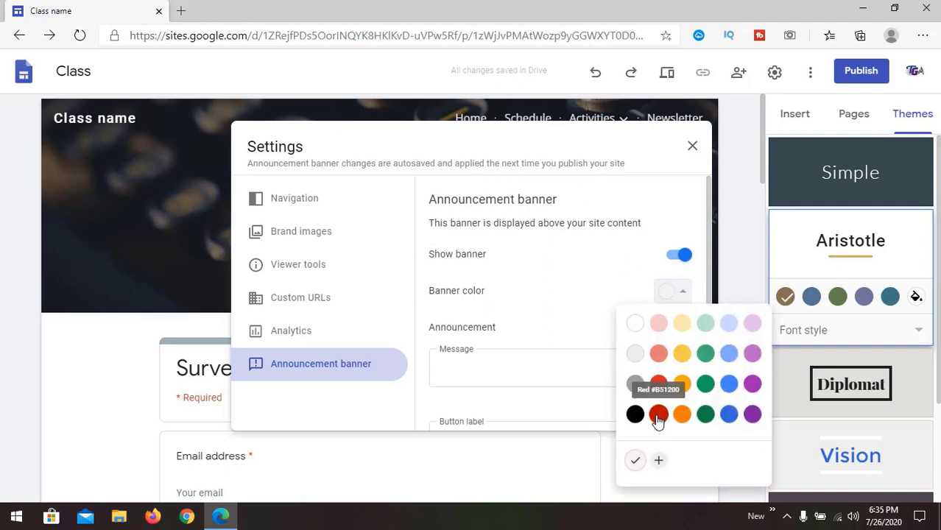
left_click(658, 384)
left_click(642, 371)
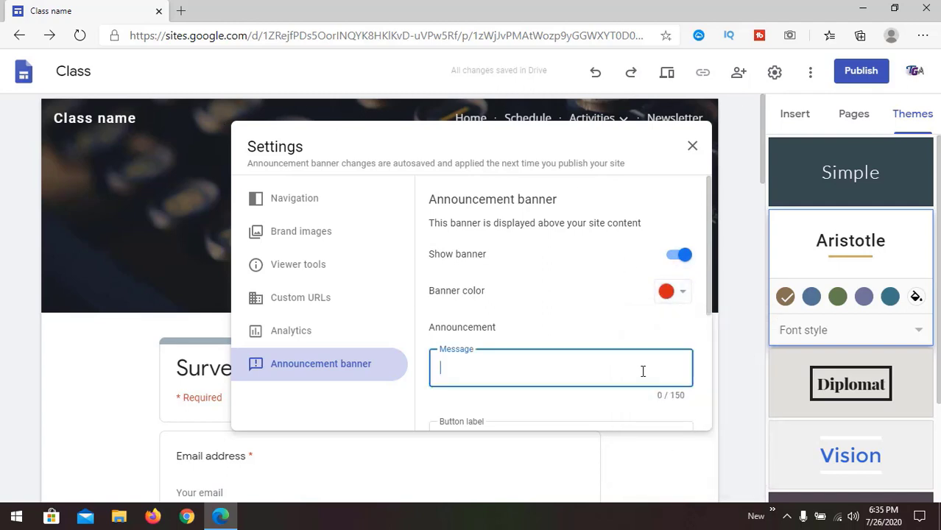
type("This is a Mesage")
scroll(643, 371, "down", 3)
scroll(655, 363, "up", 3)
scroll(674, 280, "down", 1)
left_click(693, 148)
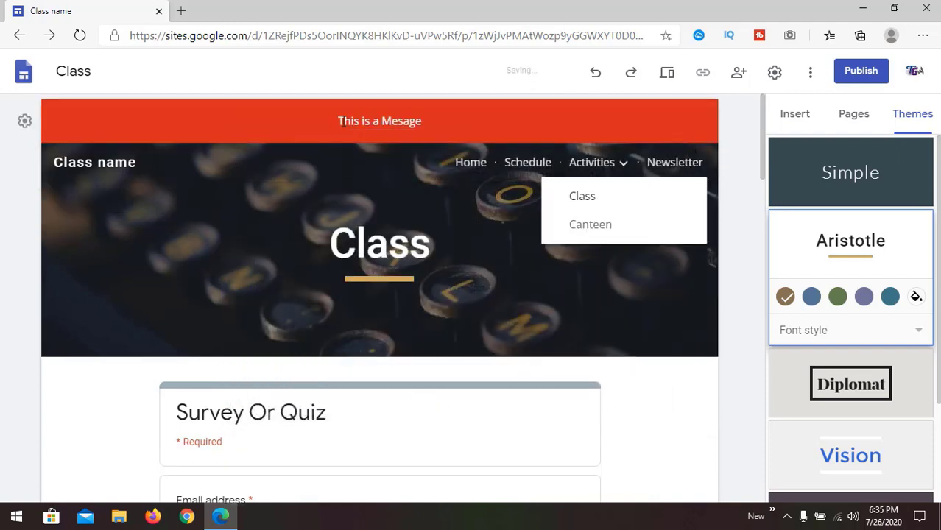
left_click_drag(341, 122, 424, 120)
left_click(433, 122)
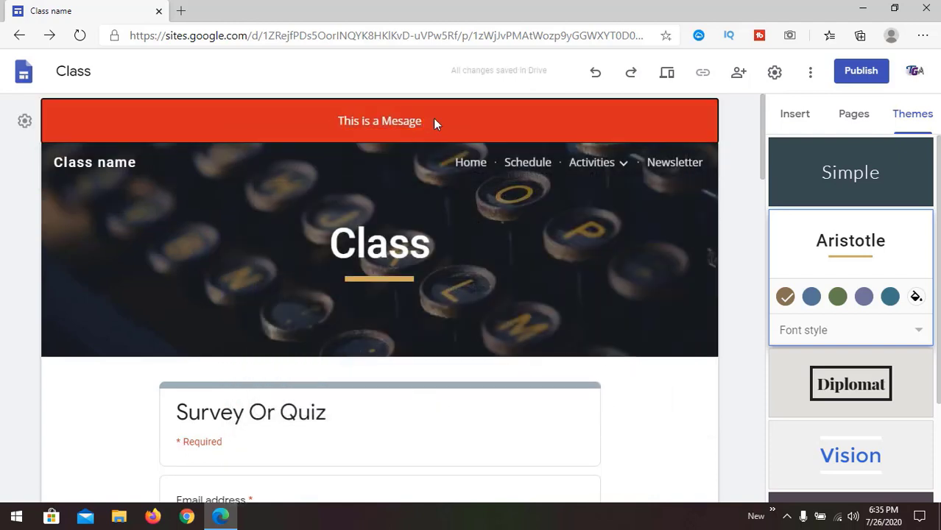
Switch off Show banner in the Announcement banner settings and close Settings.
left_click(775, 74)
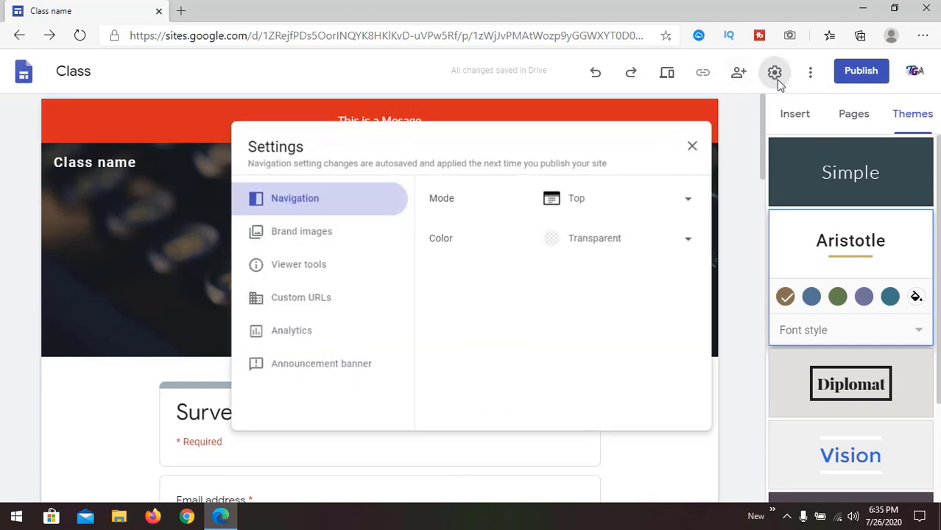
left_click(308, 368)
left_click(678, 255)
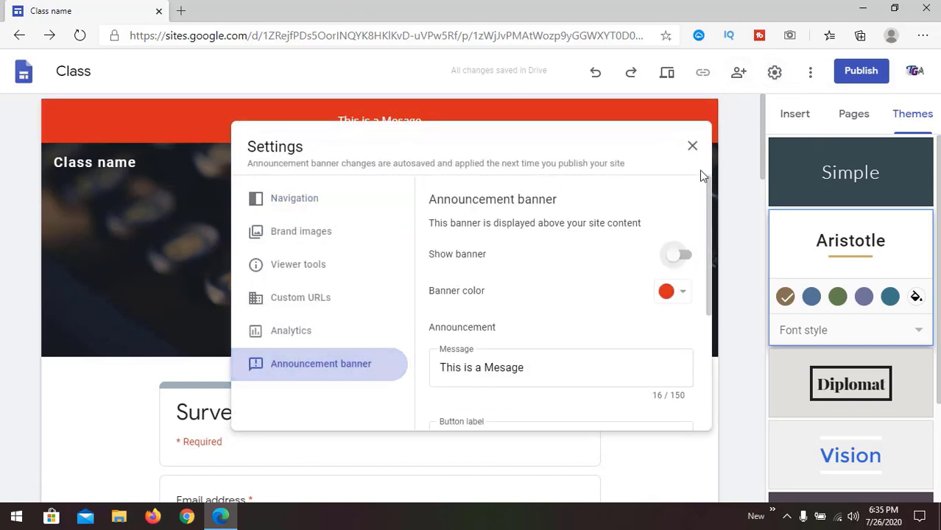
left_click(691, 146)
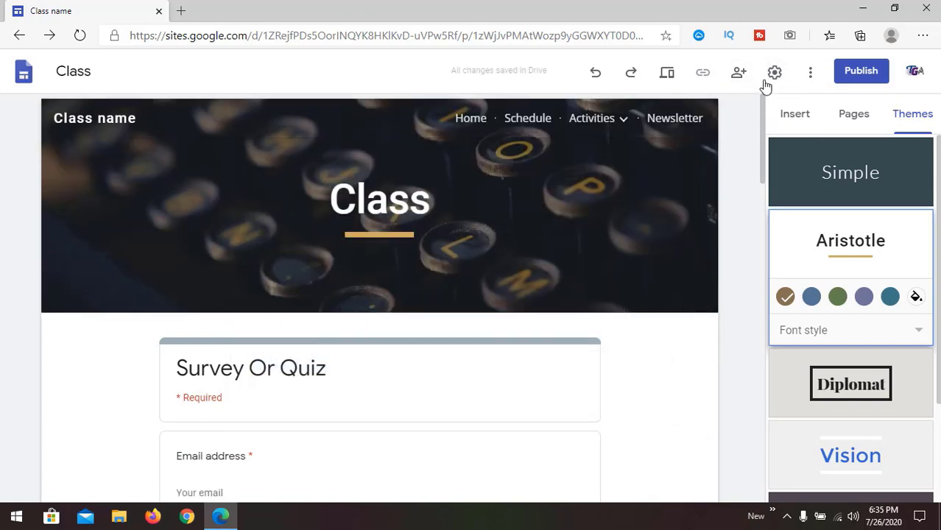
left_click(773, 73)
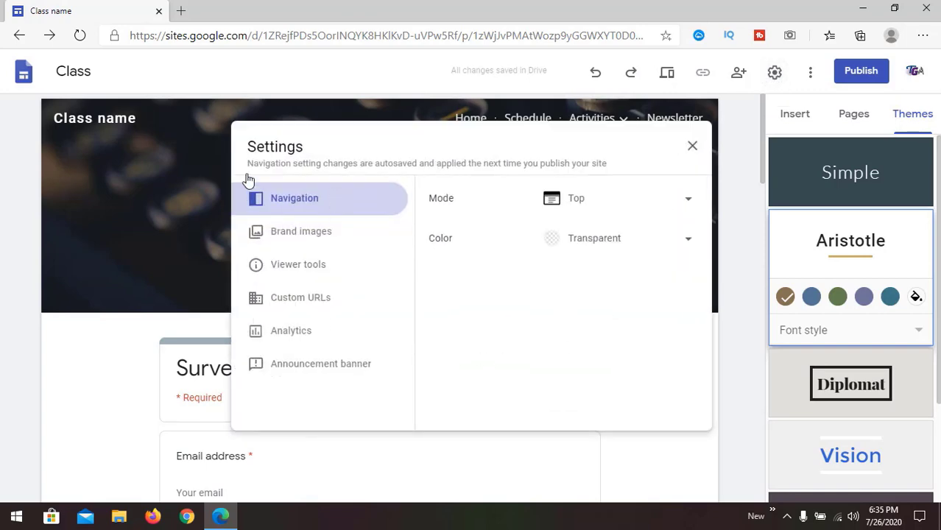
left_click(691, 148)
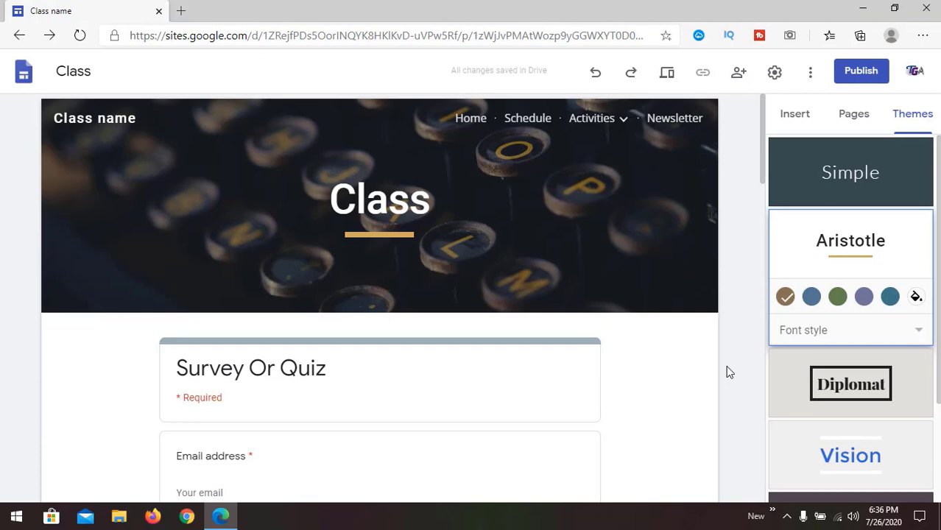
Publish the site at web address techguideay, copying the sites.google.com/view URL first.
left_click(868, 76)
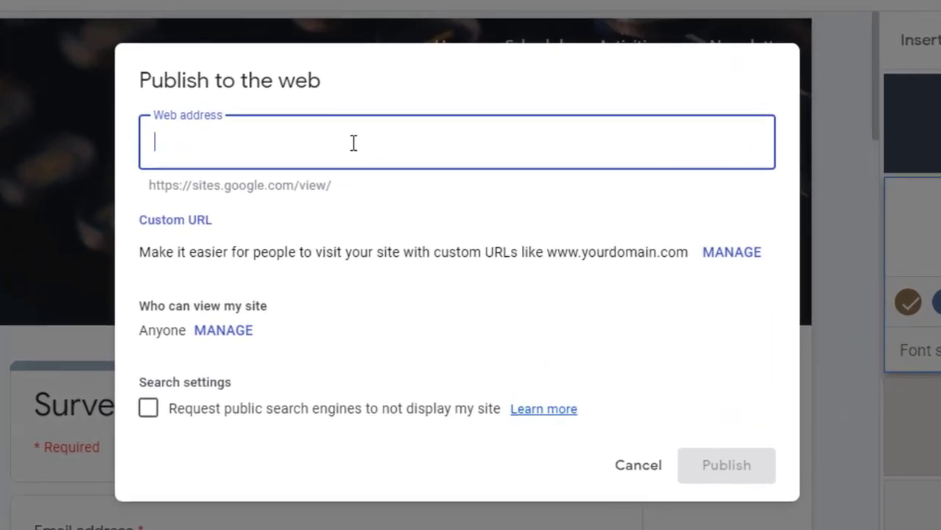
type("techgui")
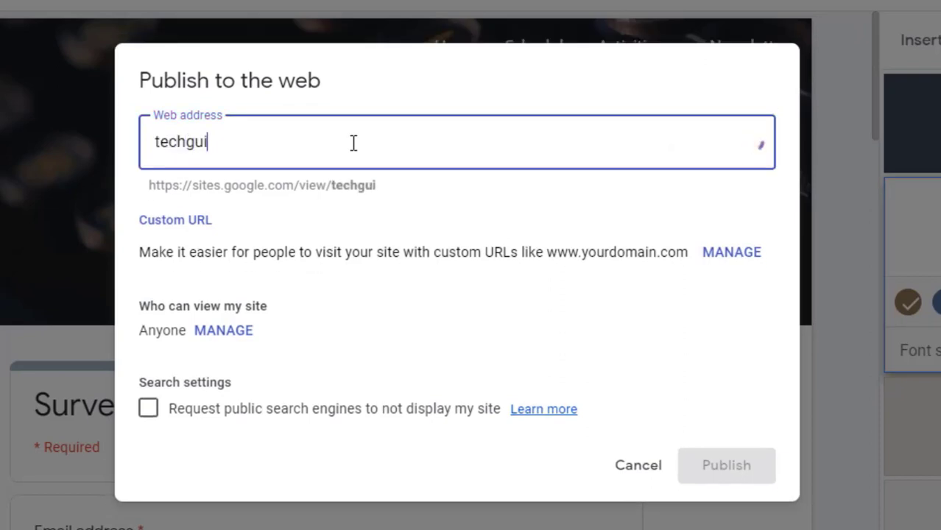
type("deay")
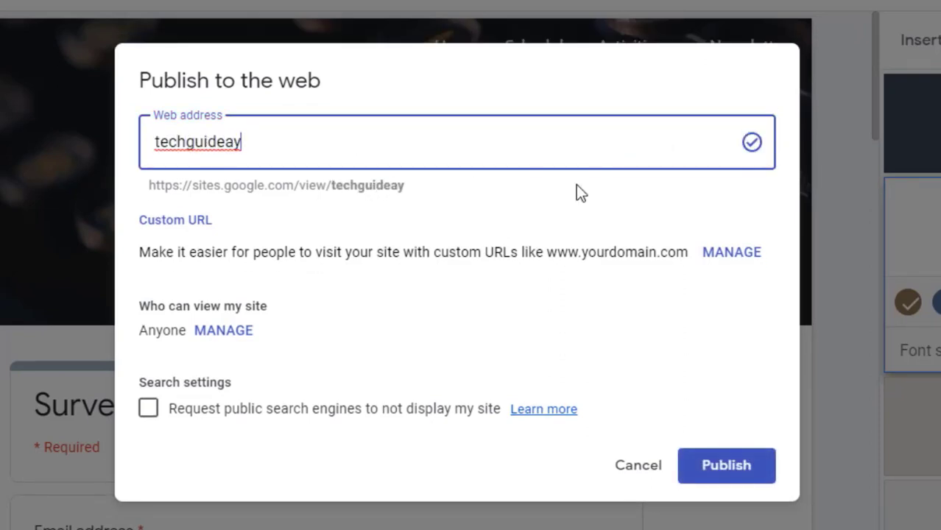
left_click_drag(150, 185, 403, 186)
right_click(404, 188)
left_click(455, 207)
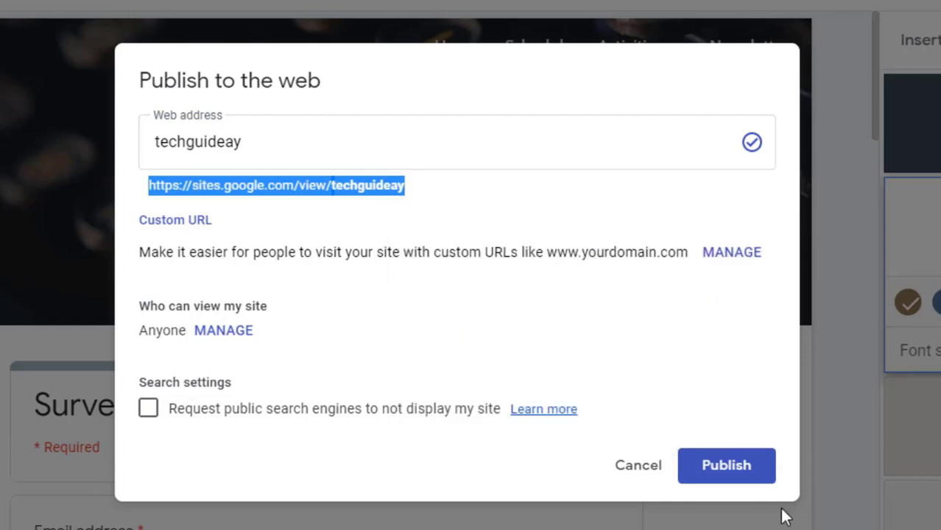
left_click(736, 471)
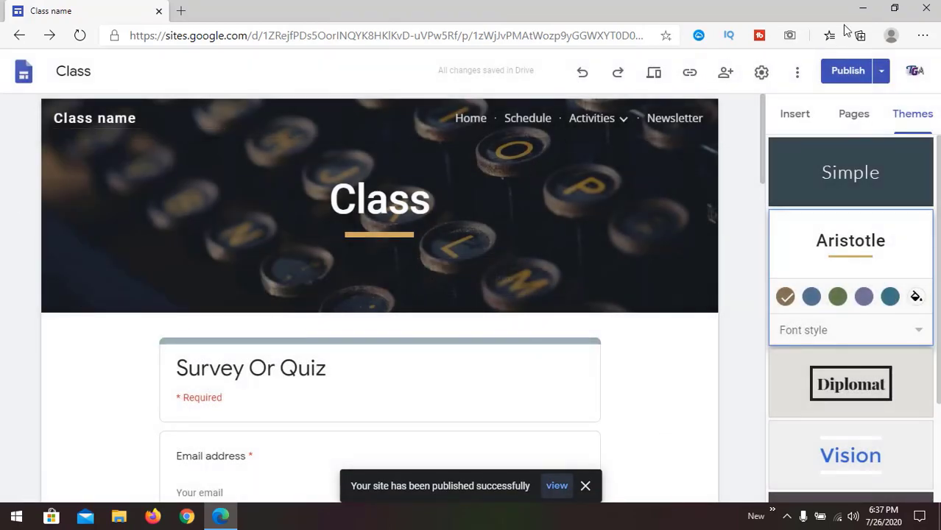
Open a new InPrivate window and go to sites.google.com/view/techguideay.
left_click(922, 35)
left_click(846, 102)
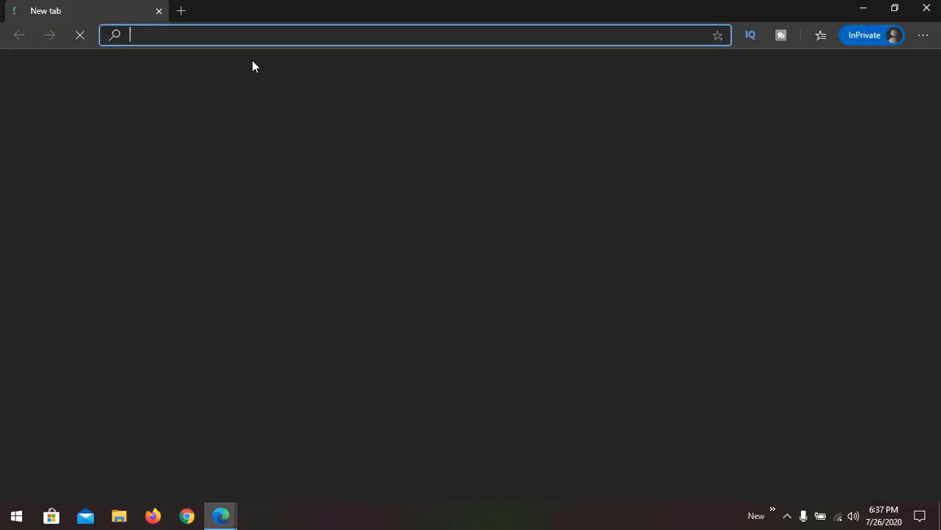
key("ctrl+v")
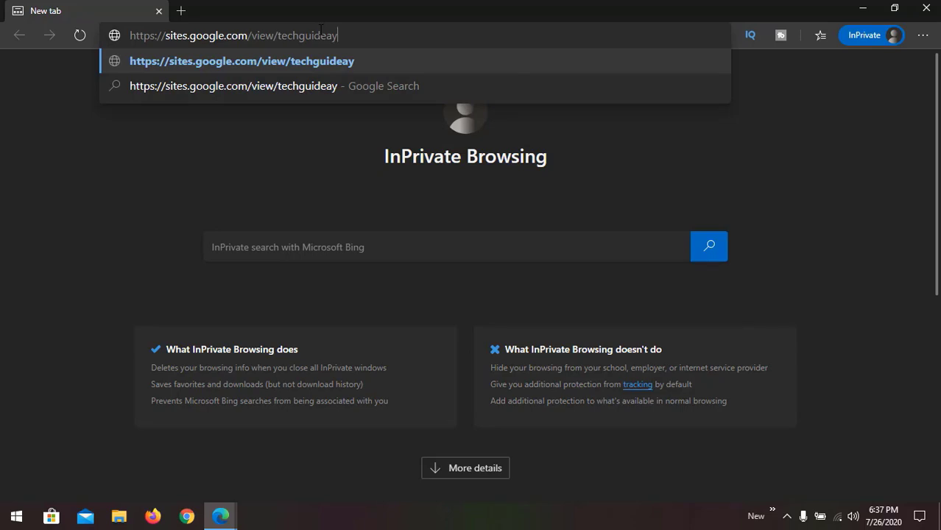
key("Return")
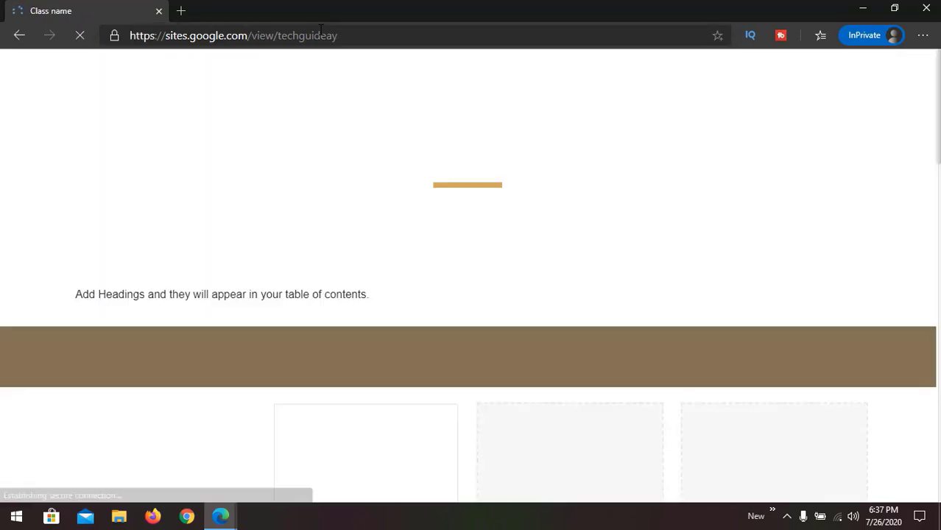